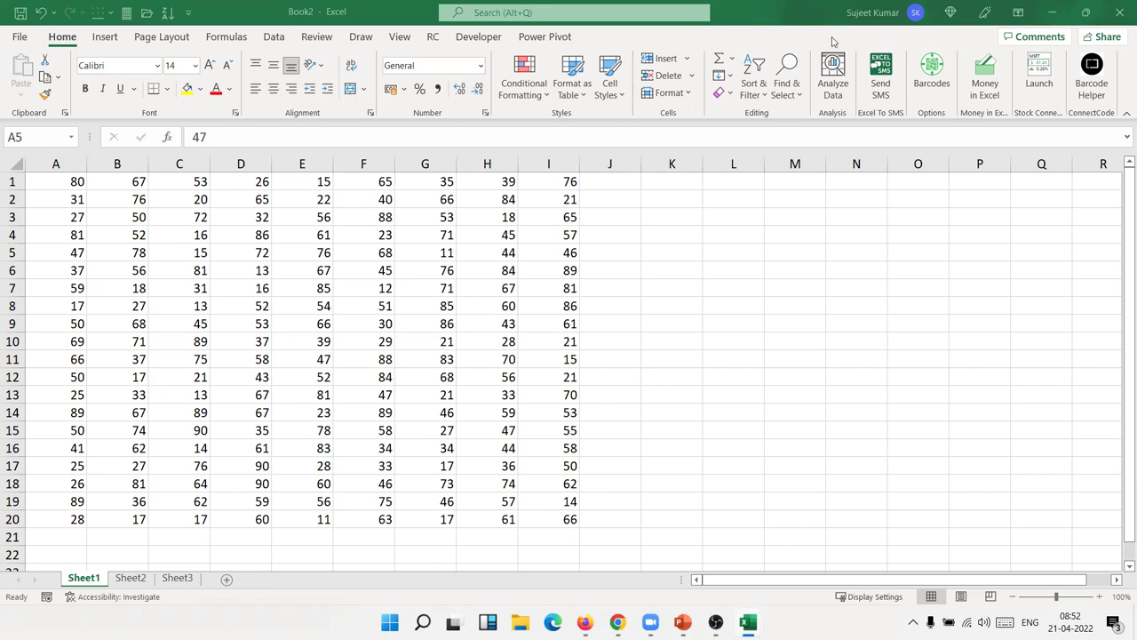
# - Practise drag-selecting the C3:F9 block and then the whole A1:I20 data block
pyautogui.moveTo(182, 217); pyautogui.dragTo(340, 327)
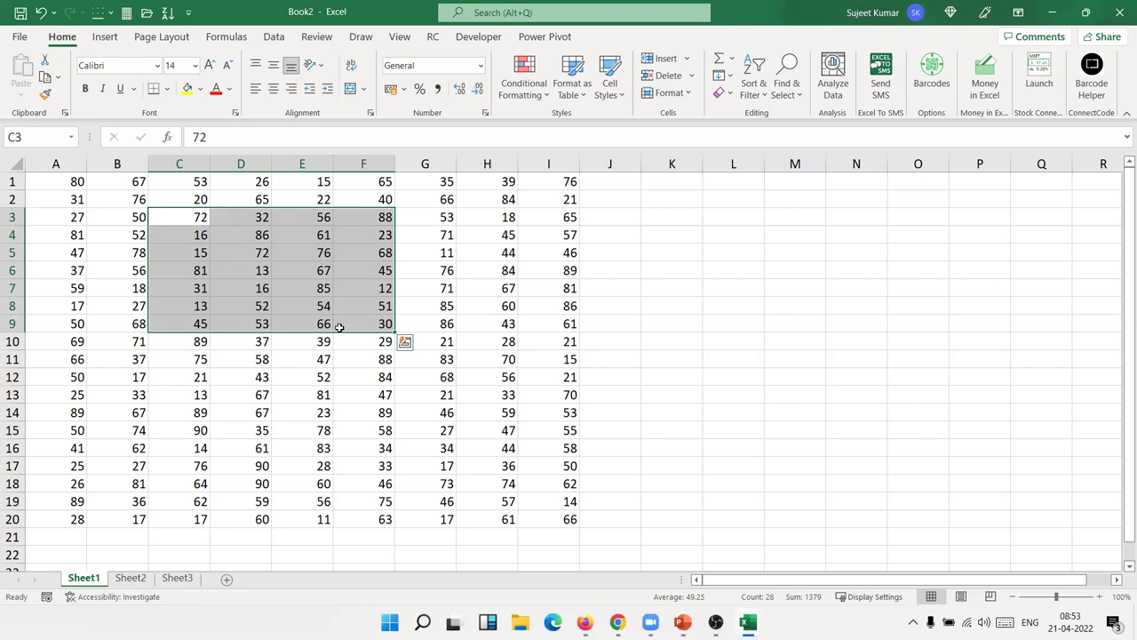
pyautogui.click(498, 326)
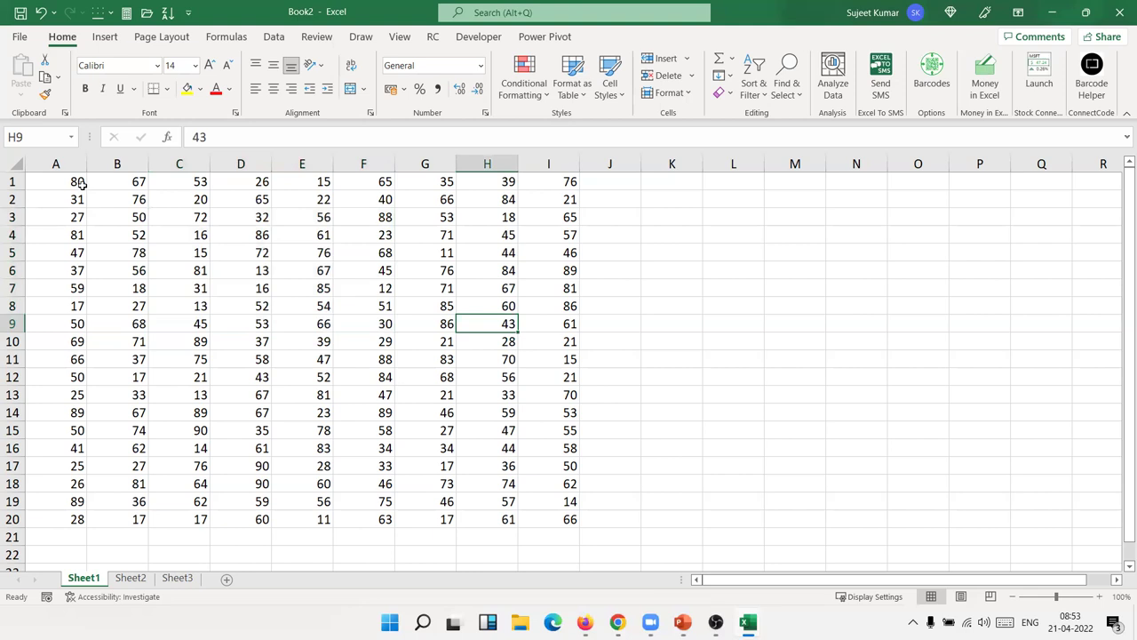
pyautogui.moveTo(80, 183); pyautogui.dragTo(301, 354)
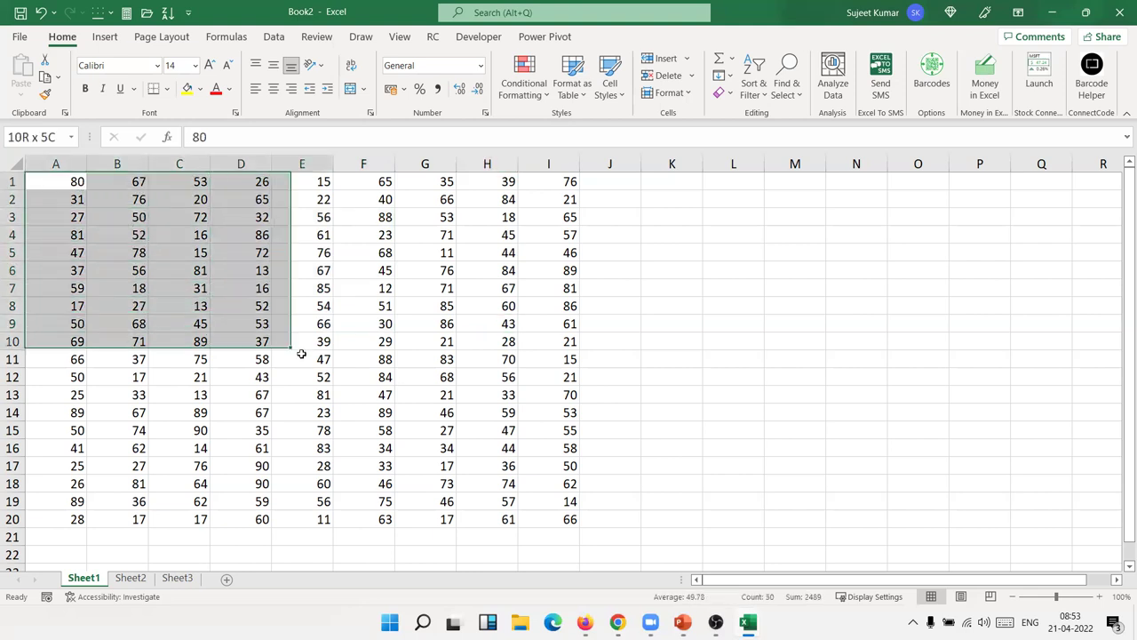
pyautogui.moveTo(301, 353); pyautogui.dragTo(564, 517)
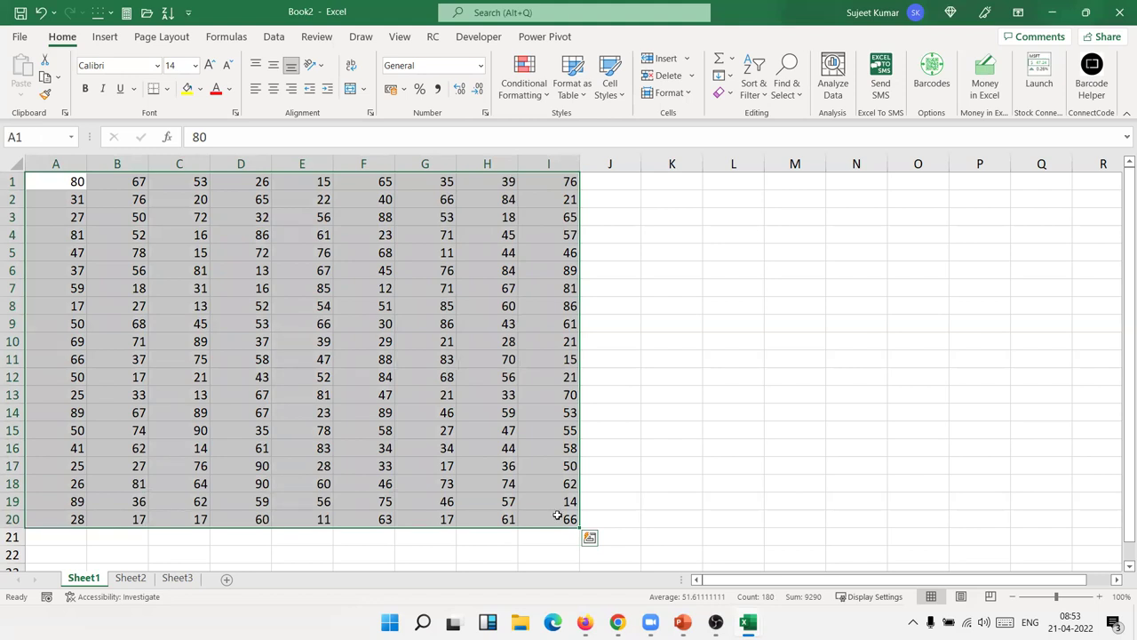
pyautogui.click(76, 232)
# - Select the A1:I20 data block by picking A1 and the last data cell I20
pyautogui.click(30, 179)
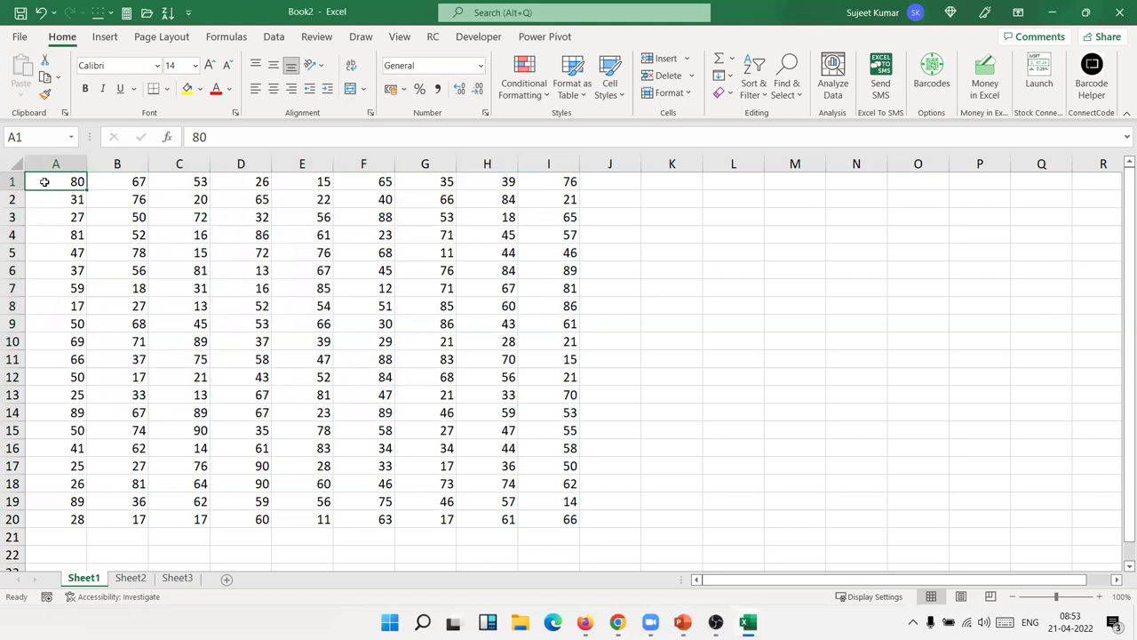
pyautogui.keyDown('shift'); pyautogui.click(564, 517); pyautogui.keyUp('shift')
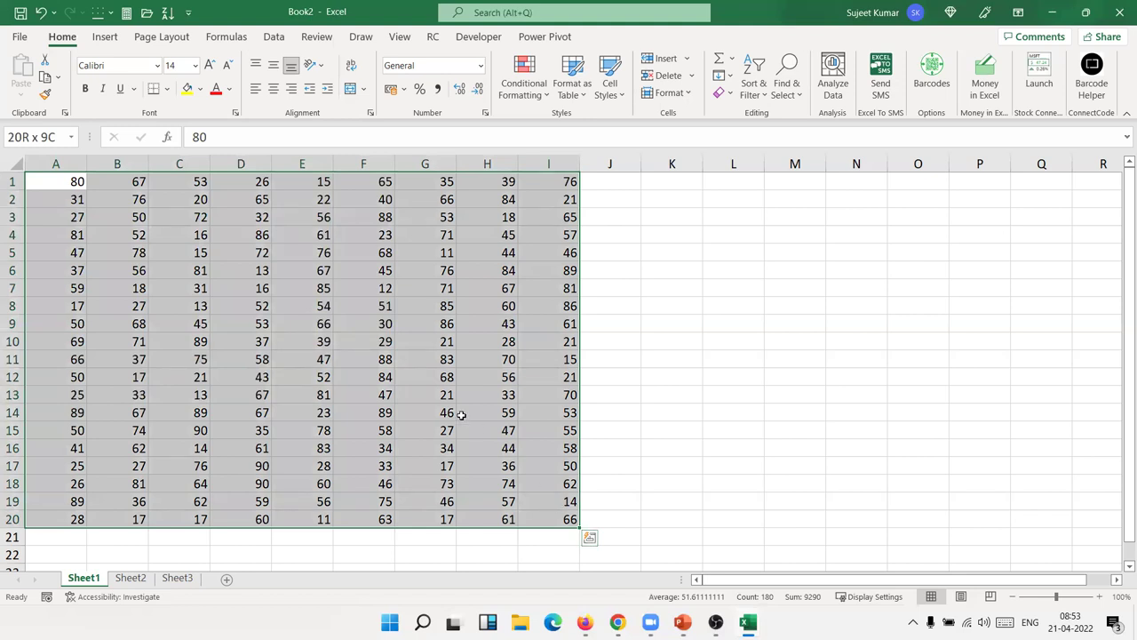
pyautogui.click(377, 347)
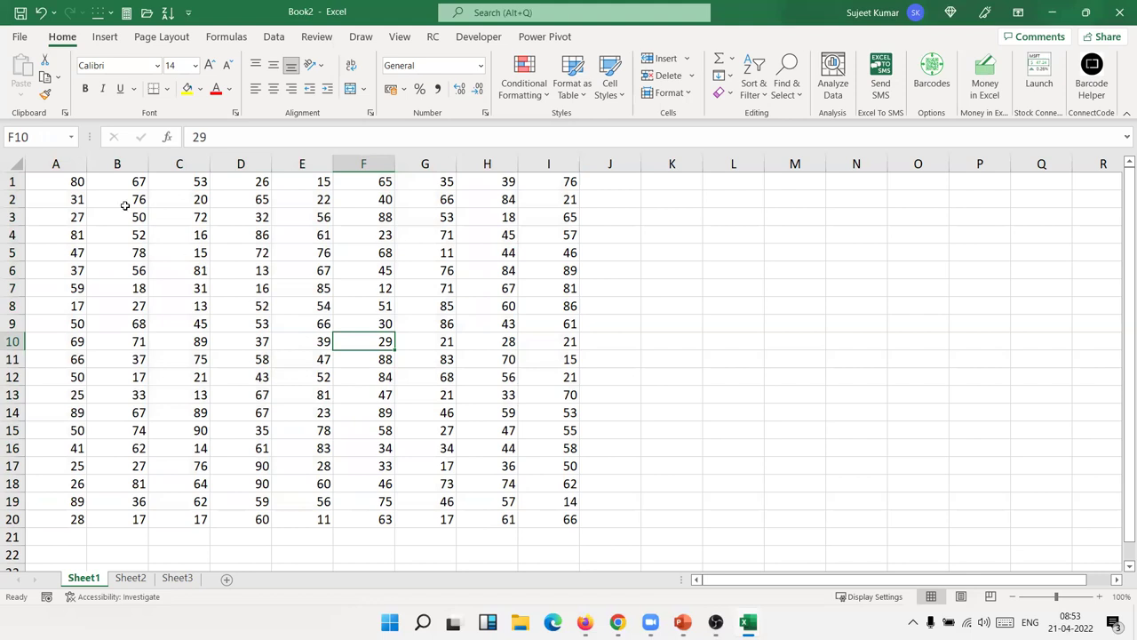
pyautogui.click(79, 183)
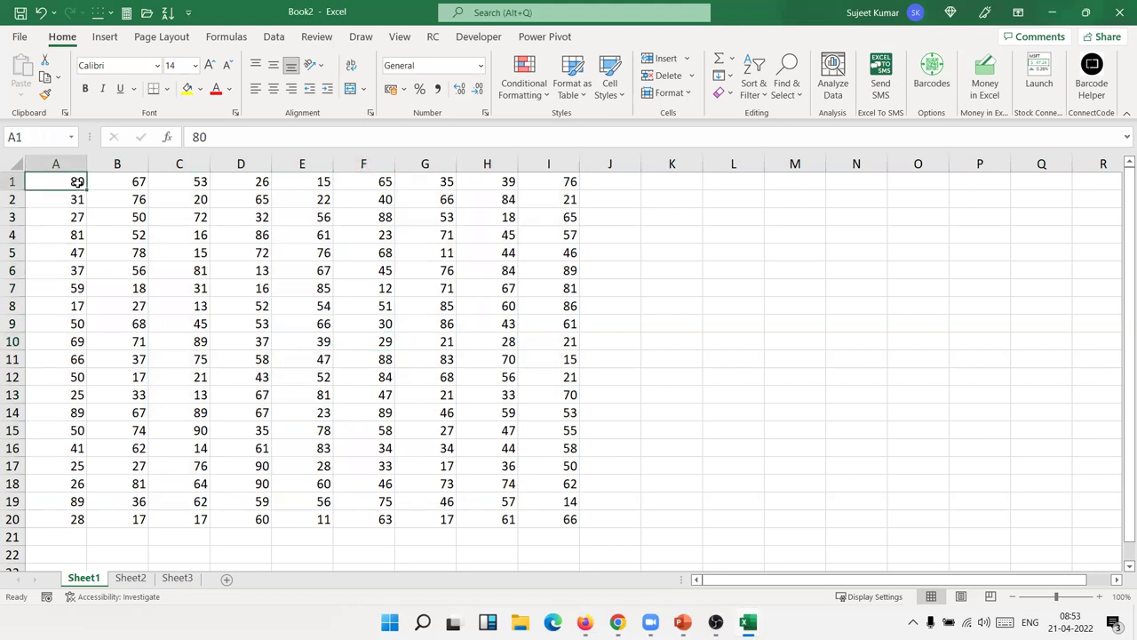
pyautogui.keyDown('shift'); pyautogui.click(547, 525); pyautogui.keyUp('shift')
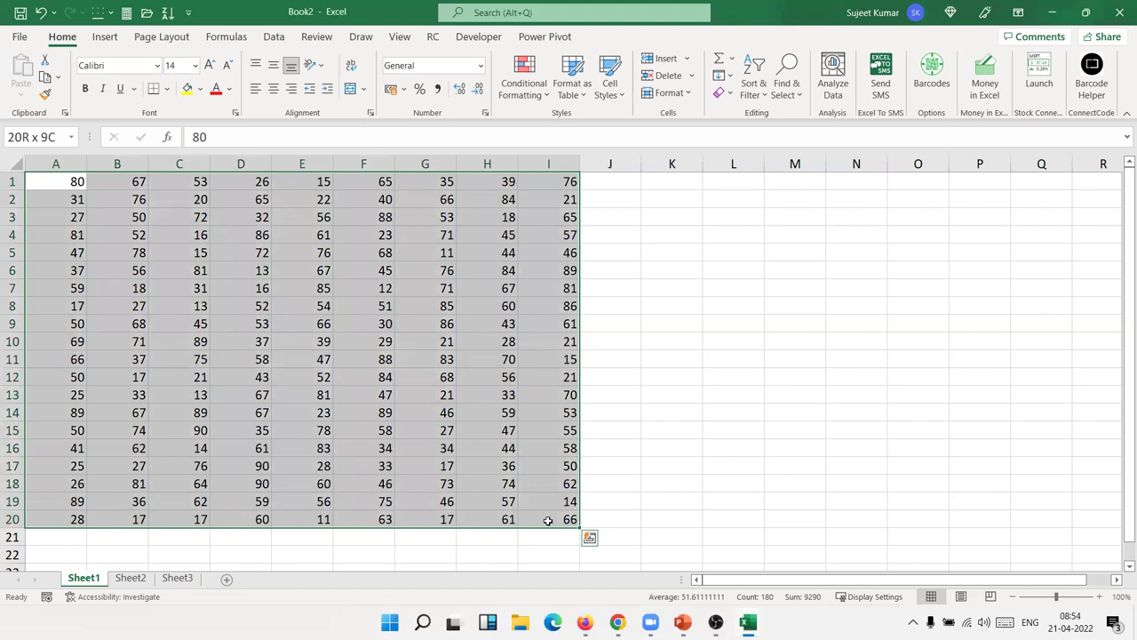
pyautogui.click(548, 519)
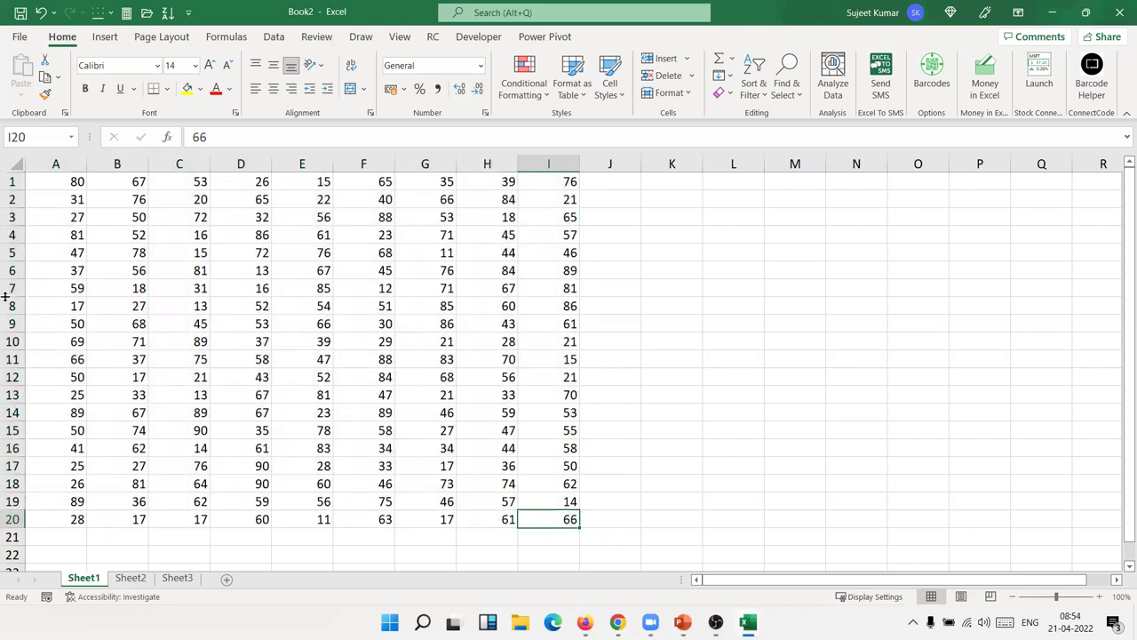
pyautogui.keyDown('shift'); pyautogui.click(53, 182); pyautogui.keyUp('shift')
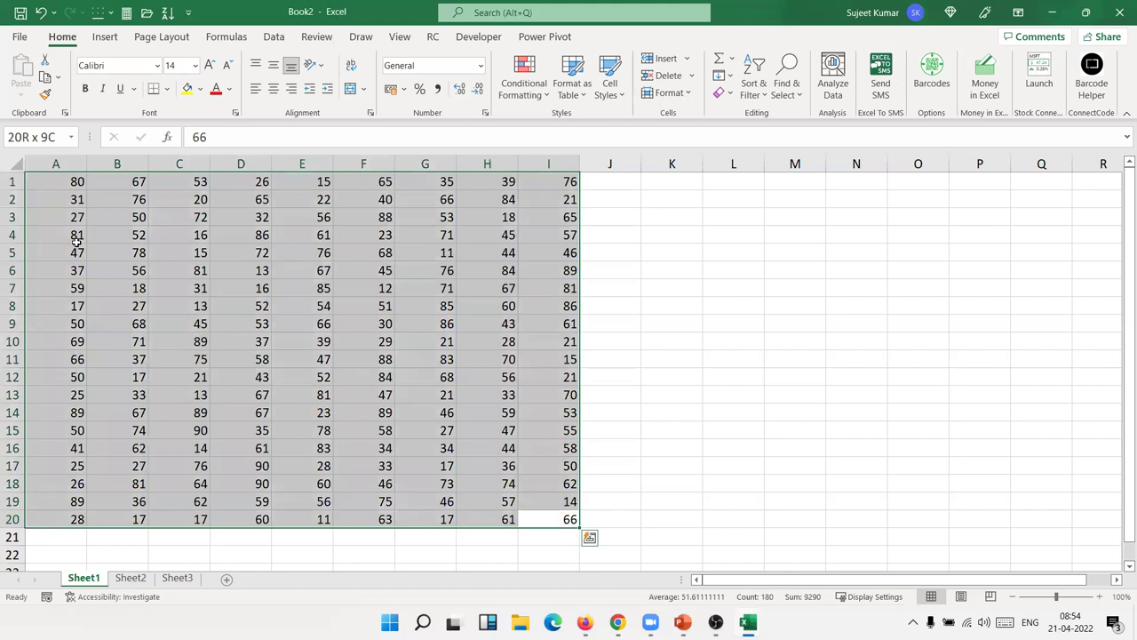
pyautogui.click(219, 283)
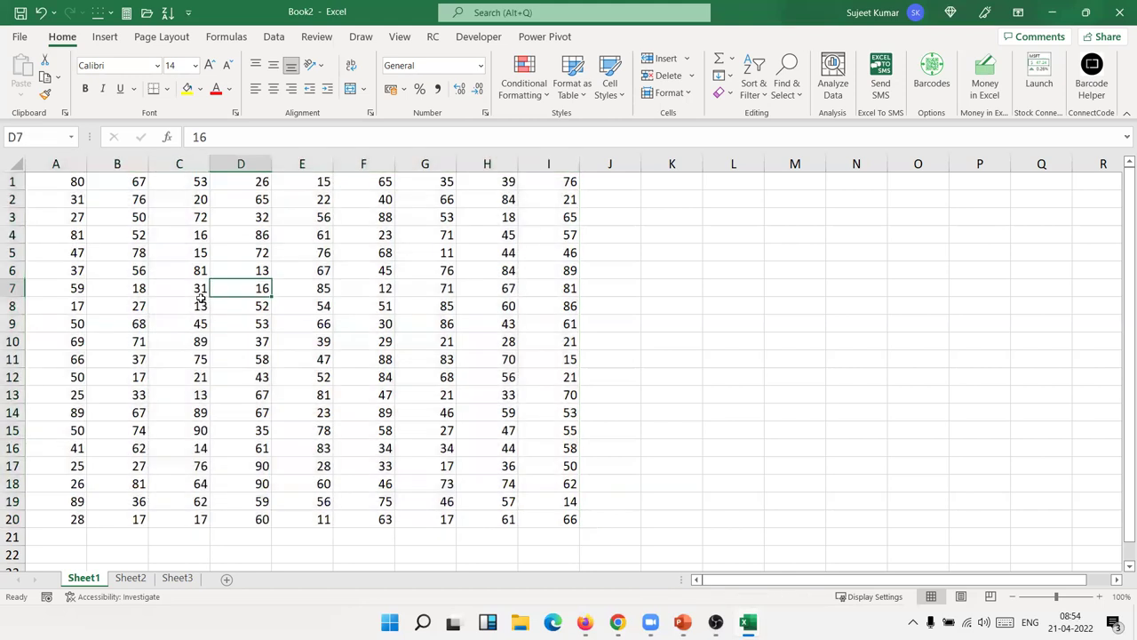
# - Select the empty cells K1 to K6 outside the data
pyautogui.click(648, 185)
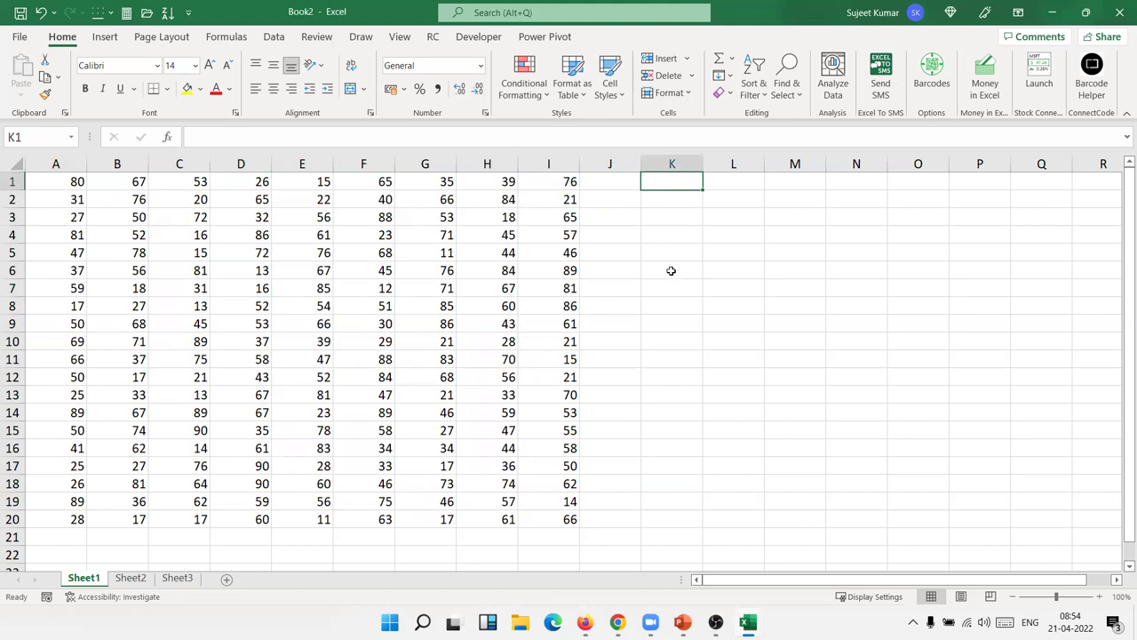
pyautogui.click(671, 270)
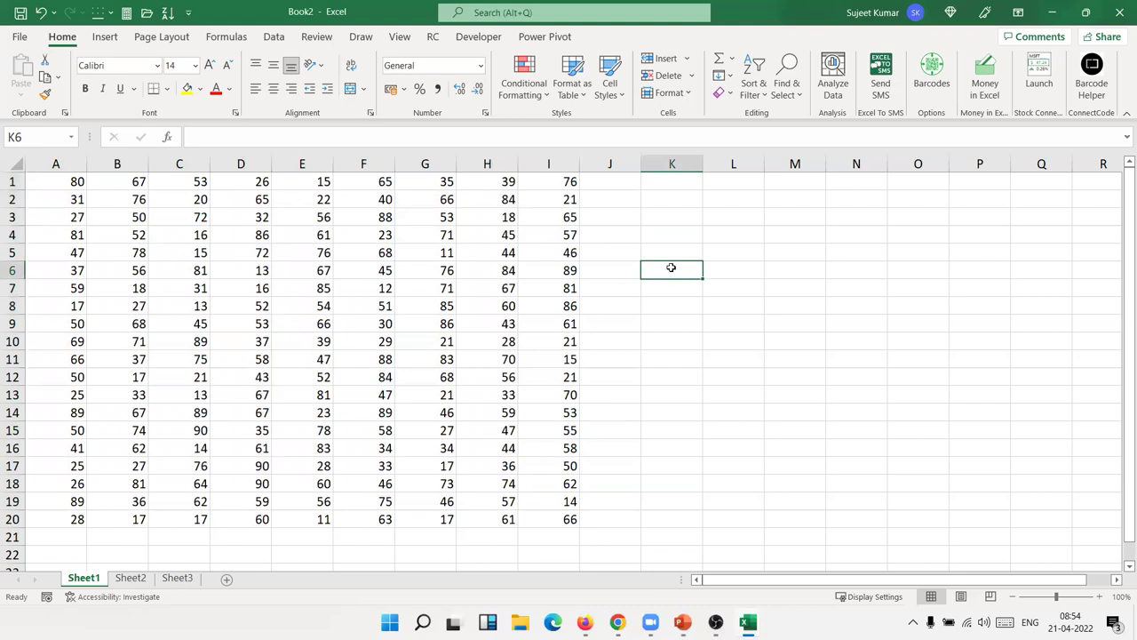
pyautogui.click(664, 185)
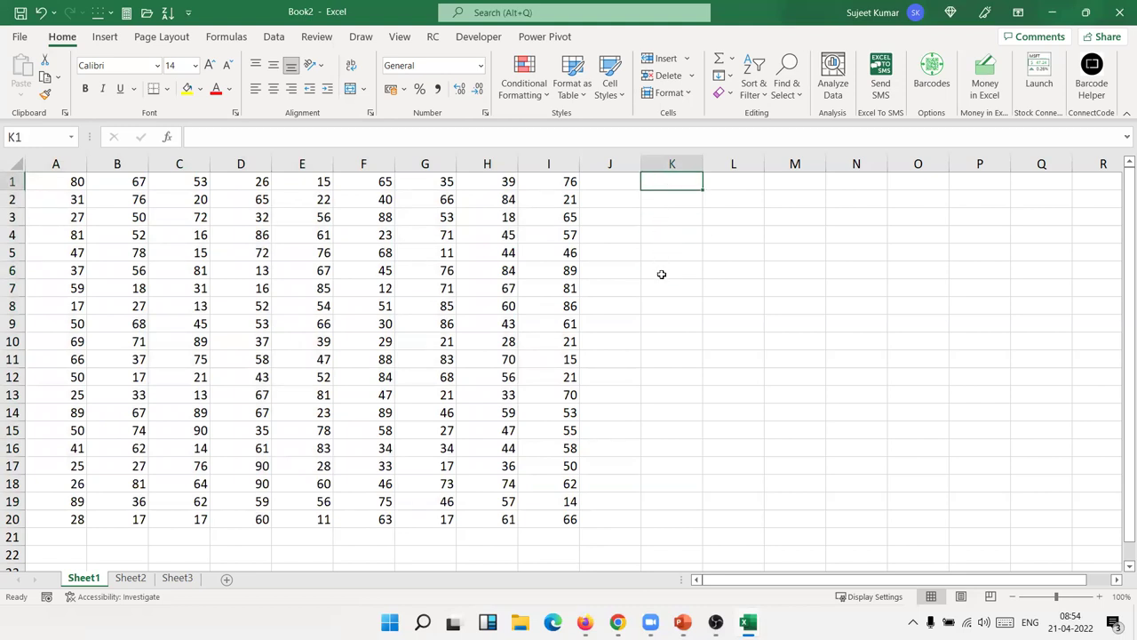
pyautogui.keyDown('shift'); pyautogui.click(661, 274); pyautogui.keyUp('shift')
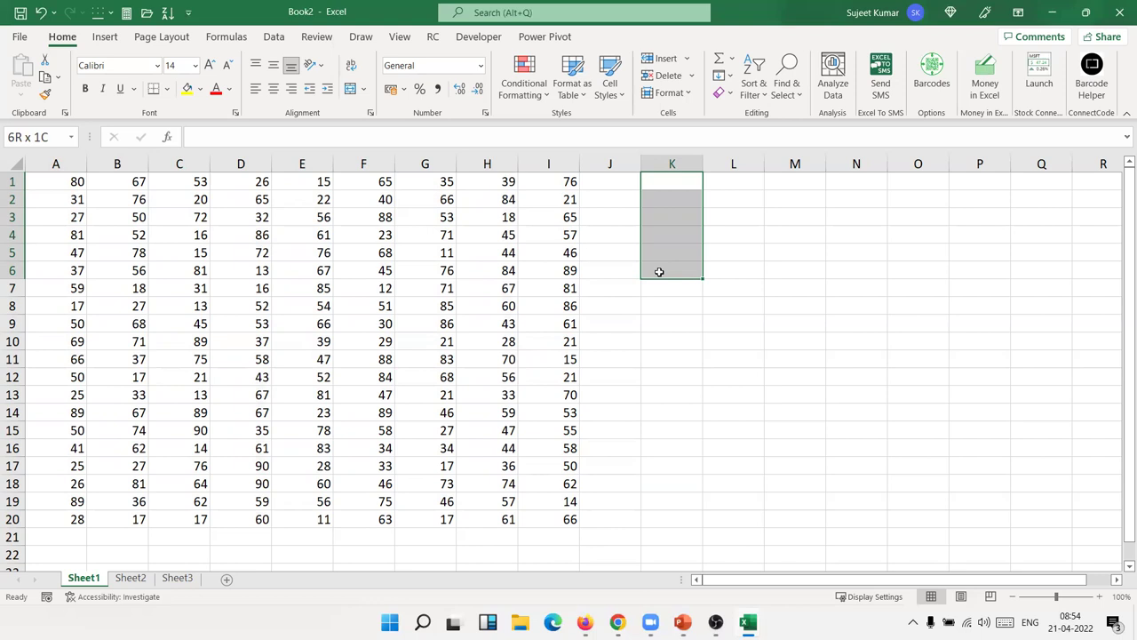
pyautogui.click(491, 265)
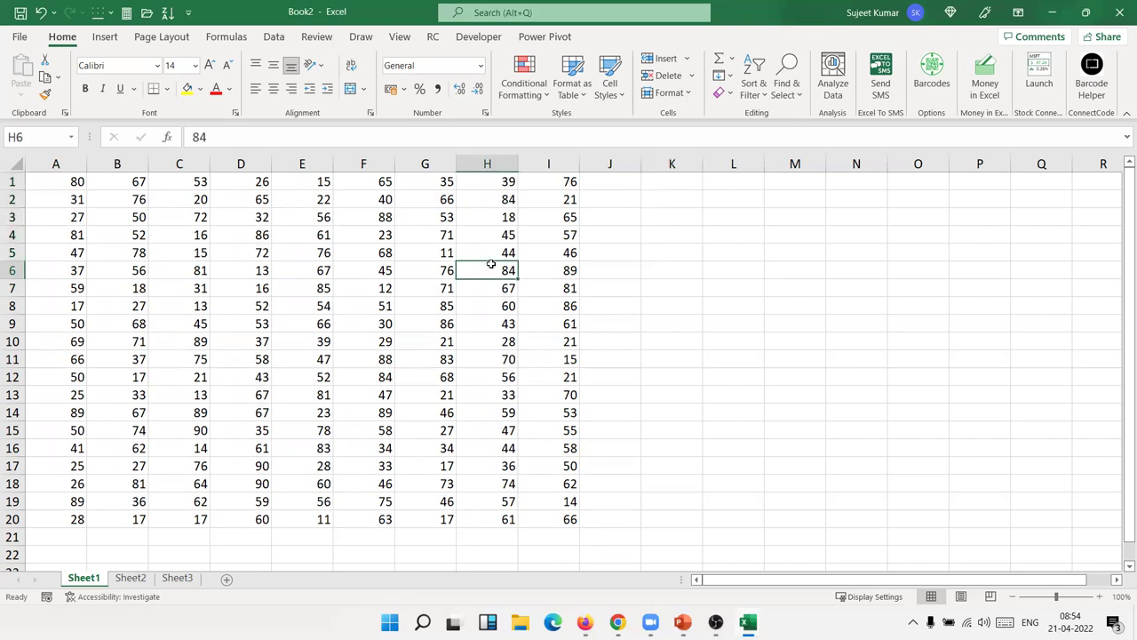
# - Select the entire data region around B3 with Ctrl+A
pyautogui.click(105, 224)
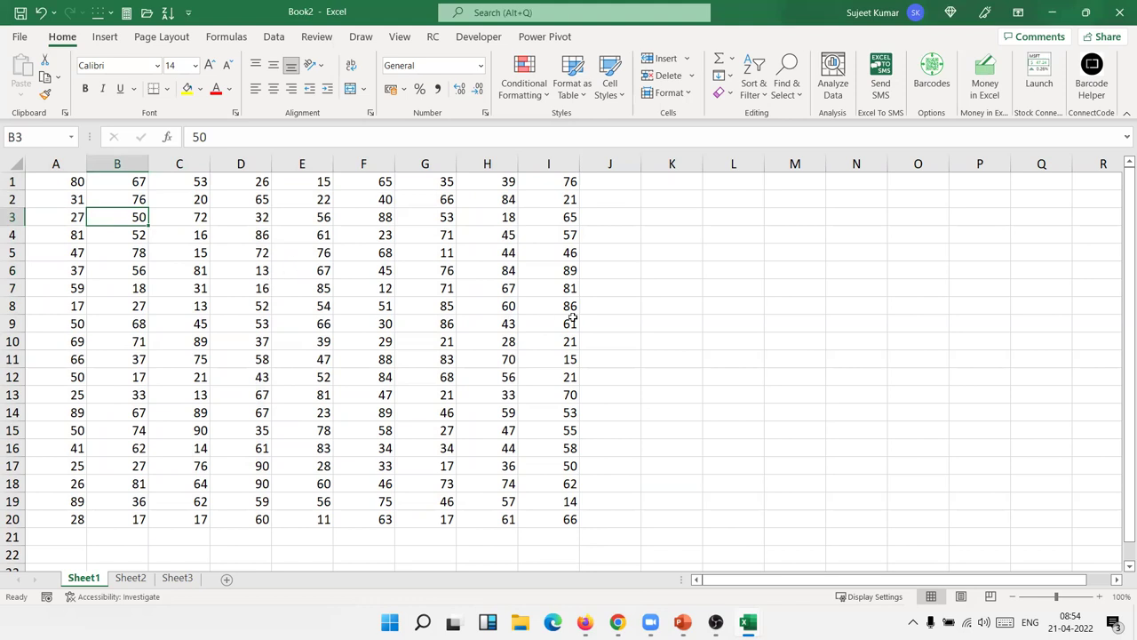
pyautogui.hotkey('ctrl', 'a')
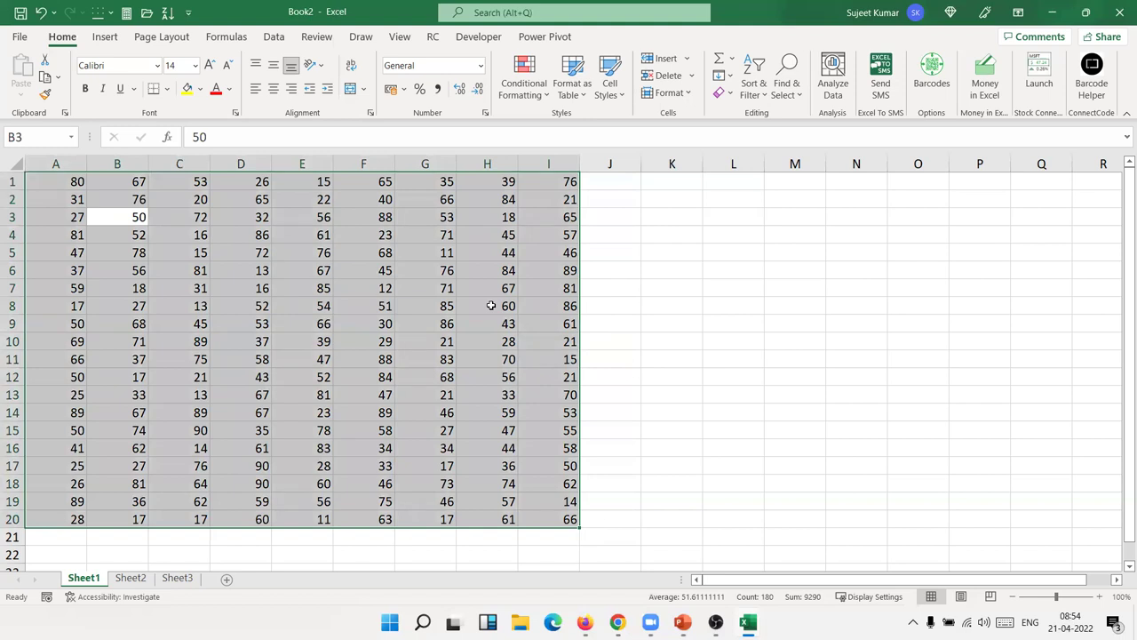
pyautogui.click(491, 306)
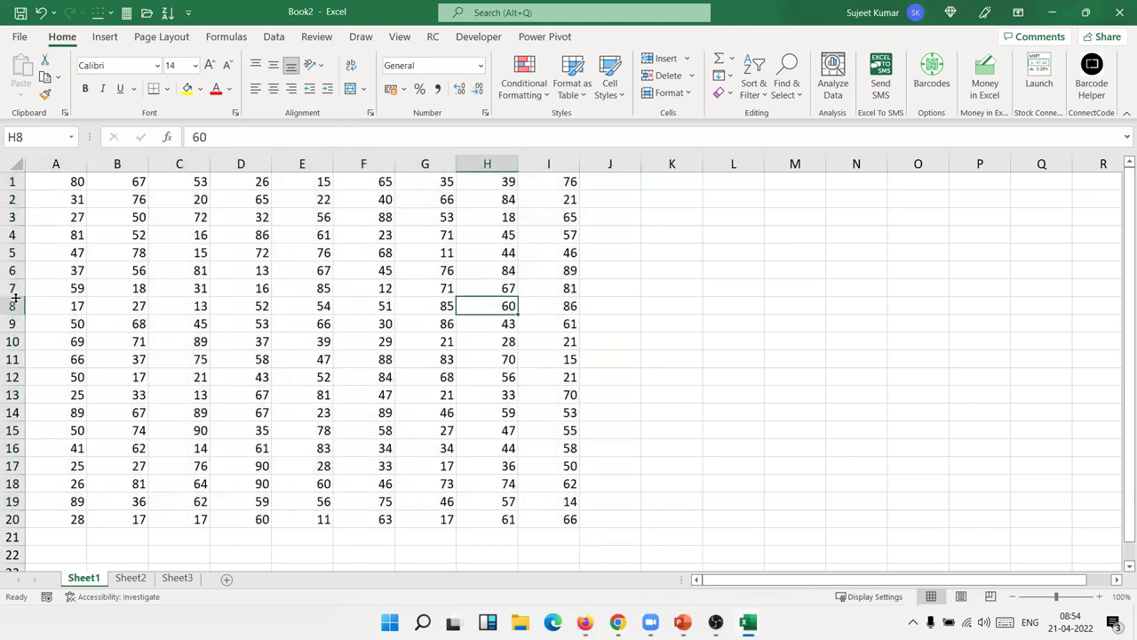
# - Insert a blank row 8 and select the A1:I7 block above it with Ctrl+A
pyautogui.click(12, 306)
pyautogui.hotkey('ctrl', 'shift', '+')
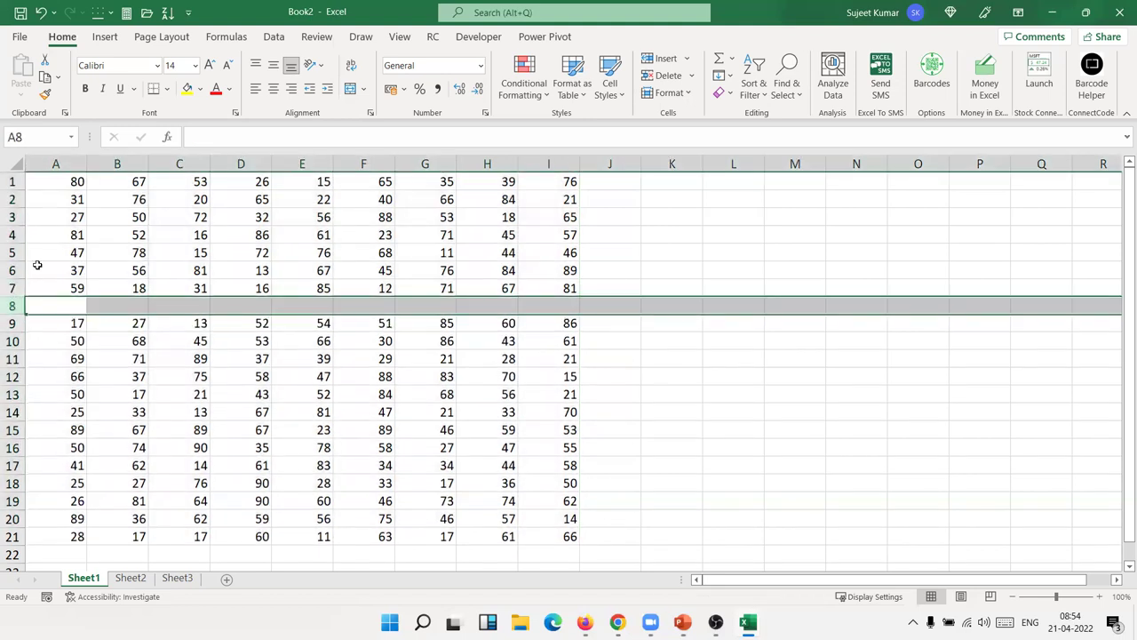
pyautogui.click(122, 256)
pyautogui.hotkey('ctrl', 'a')
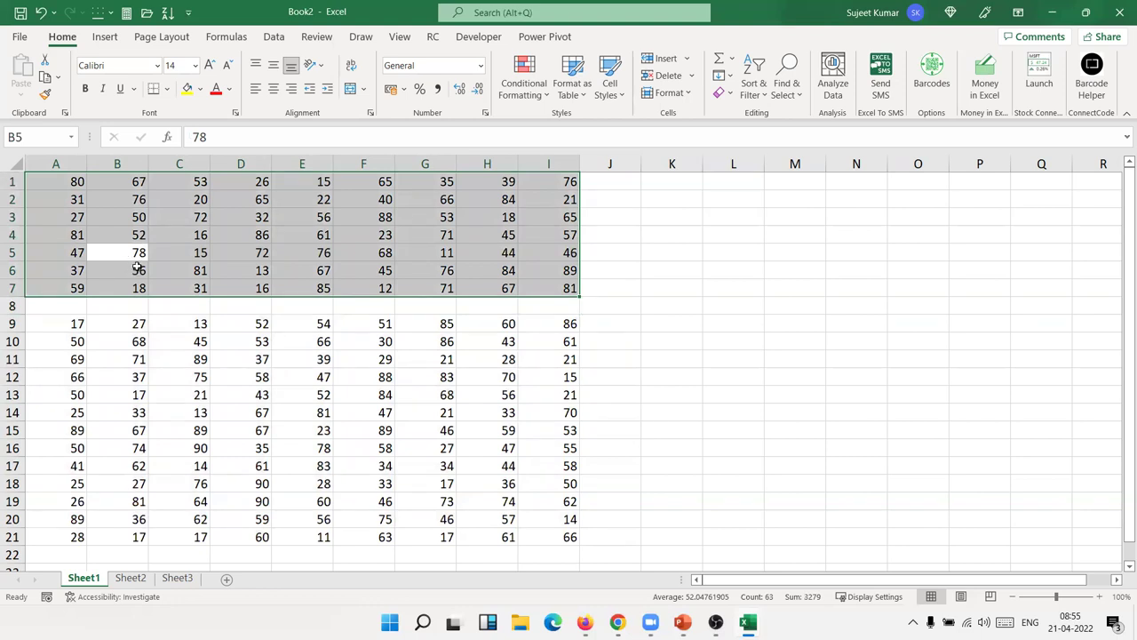
pyautogui.click(153, 344)
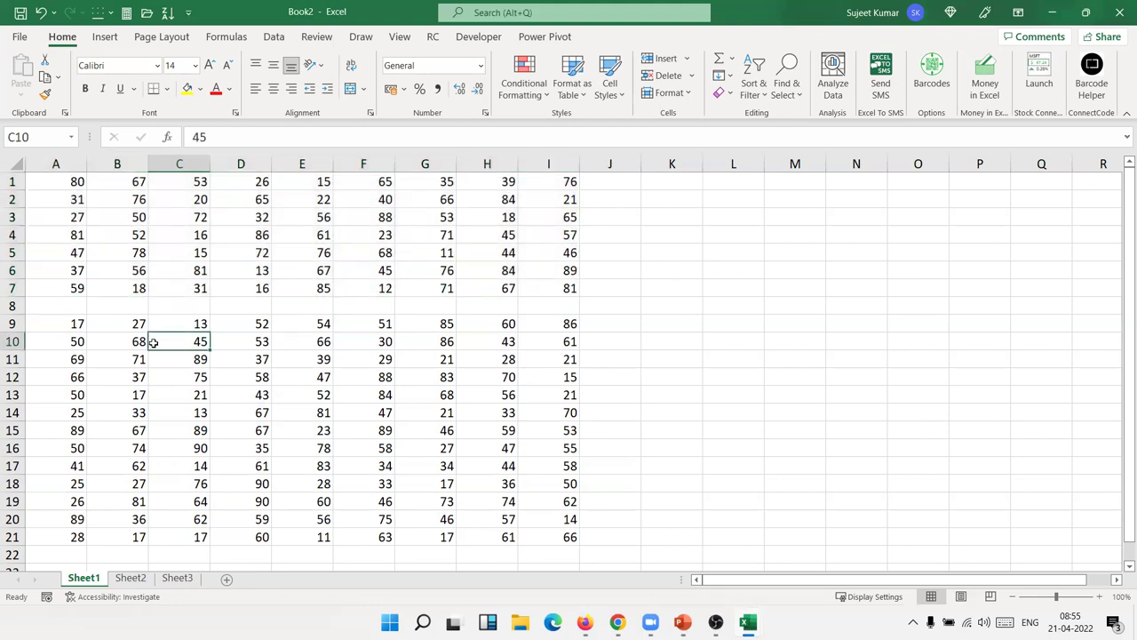
# - Enter 6 in F8 to rejoin the region, select it, then delete row 8
pyautogui.click(385, 306)
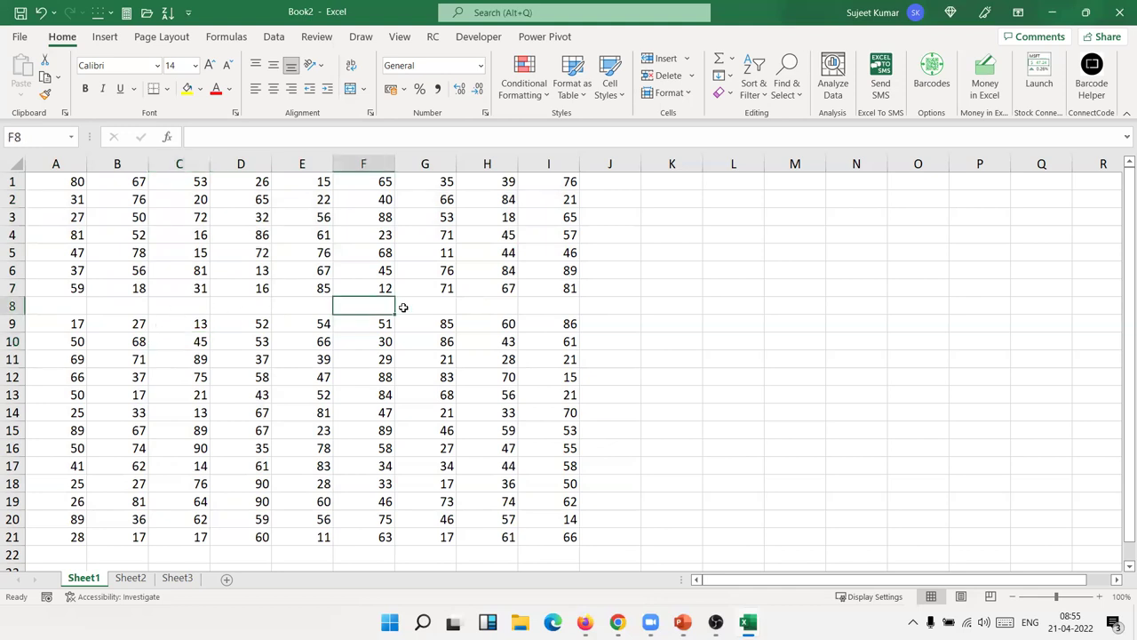
pyautogui.write('6')
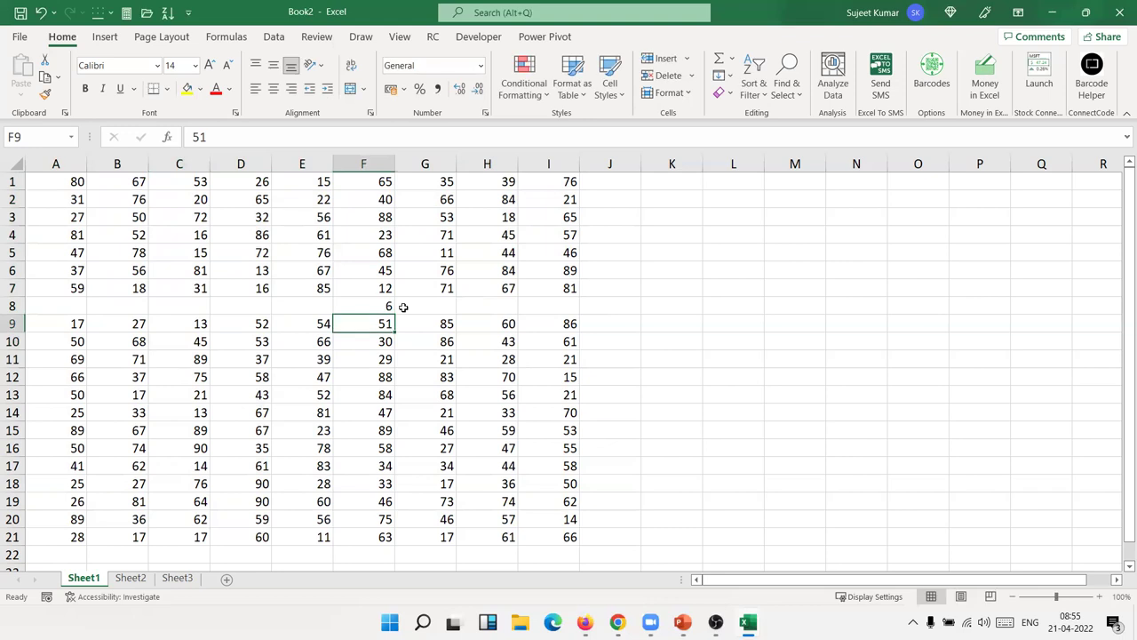
pyautogui.click(85, 197)
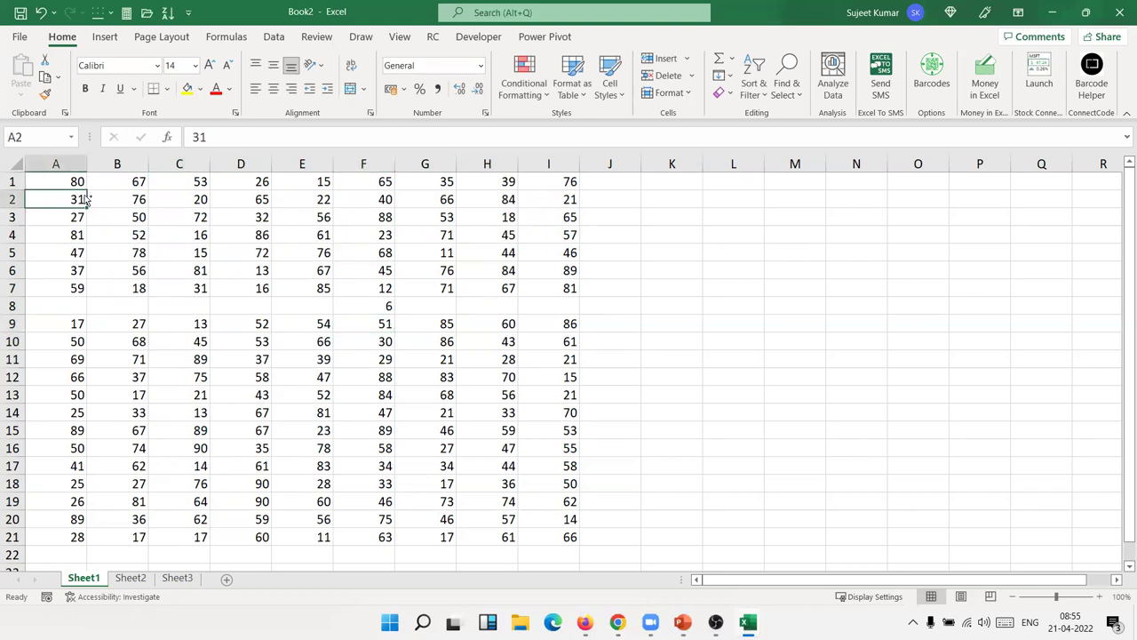
pyautogui.hotkey('ctrl', 'a')
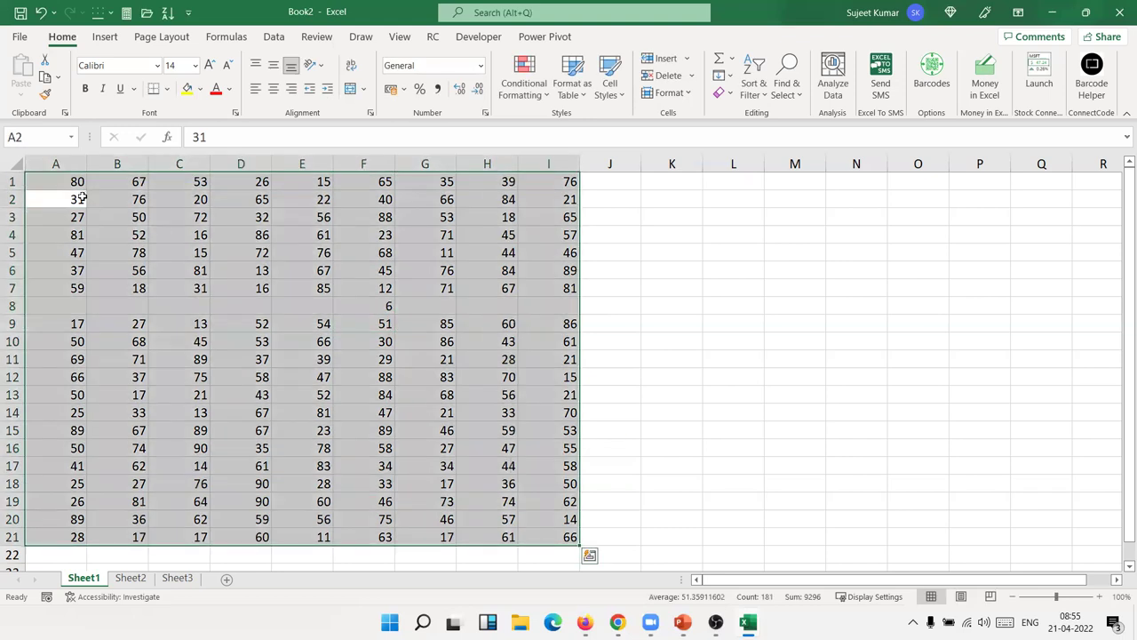
pyautogui.click(427, 376)
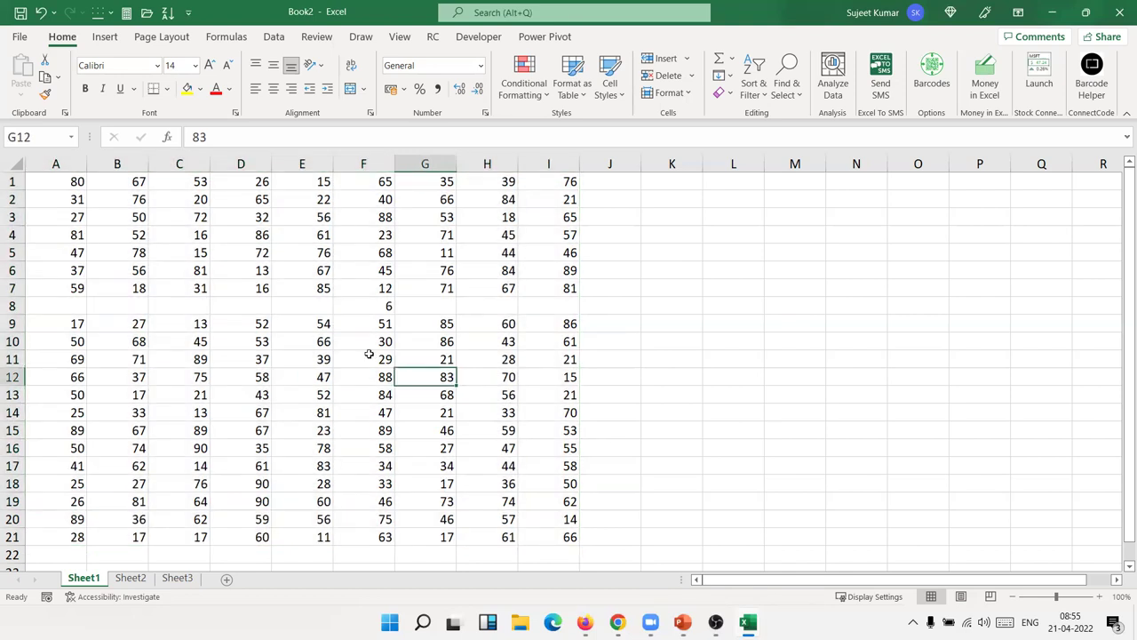
pyautogui.click(14, 306)
pyautogui.hotkey('ctrl', '-')
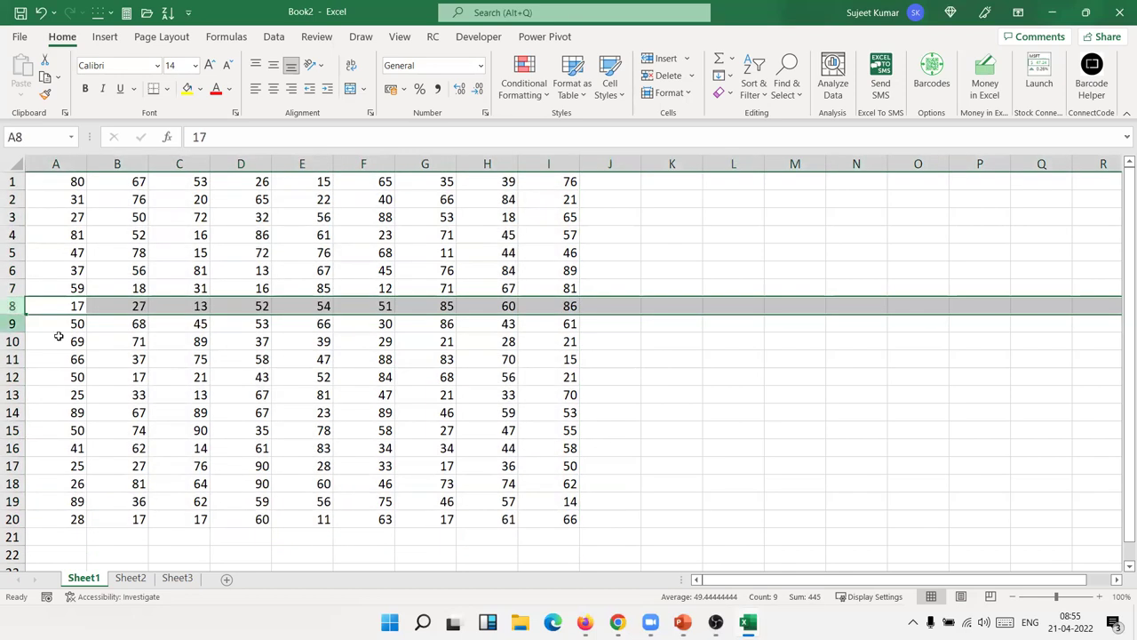
pyautogui.click(253, 347)
# - Insert a blank column E, test selecting the split blocks, then delete the column
pyautogui.click(303, 163)
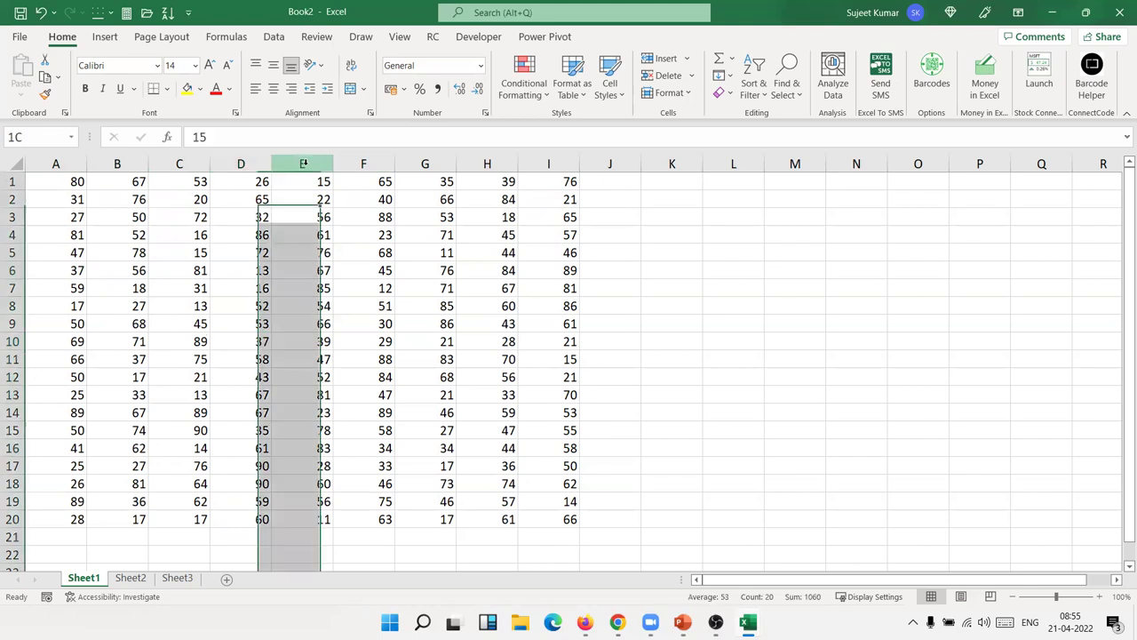
pyautogui.hotkey('ctrl', '+')
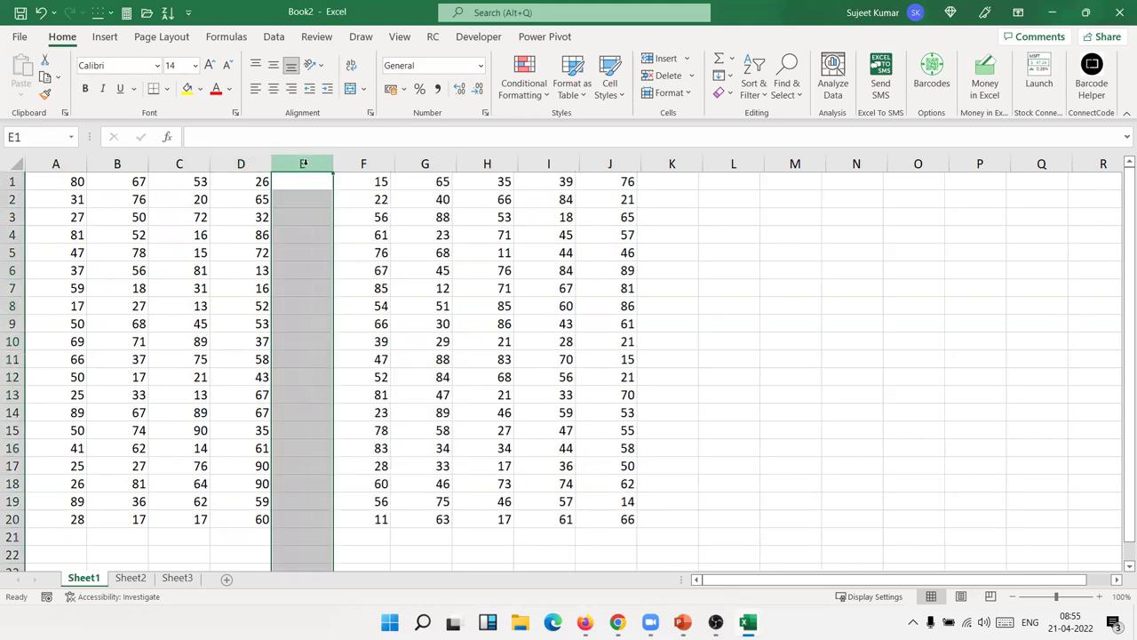
pyautogui.click(405, 294)
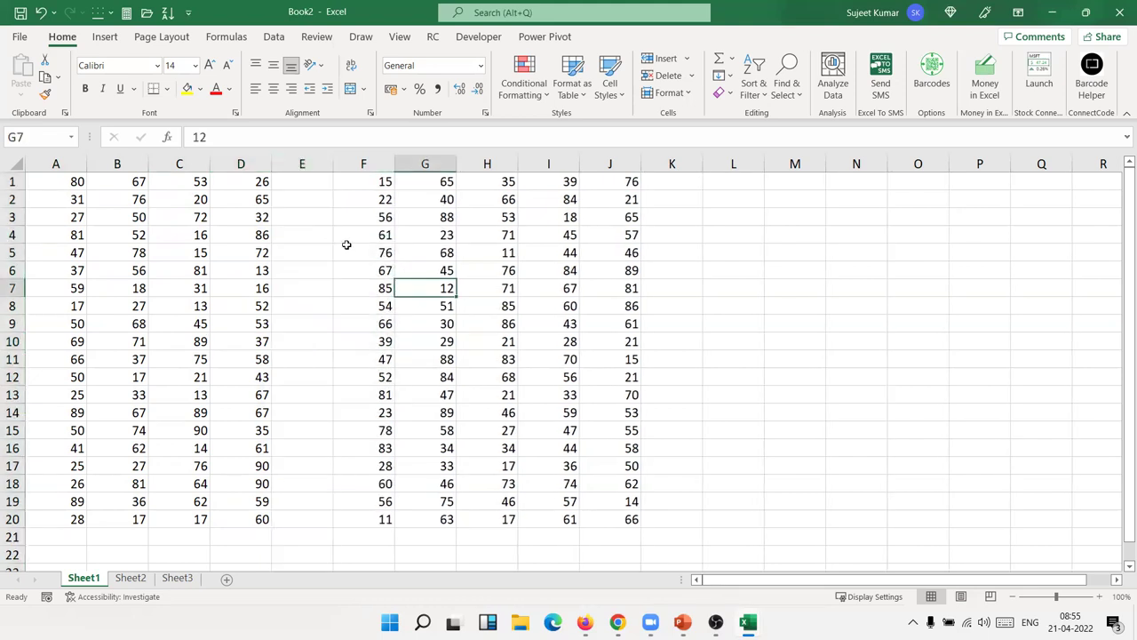
pyautogui.click(194, 202)
pyautogui.hotkey('ctrl', 'a')
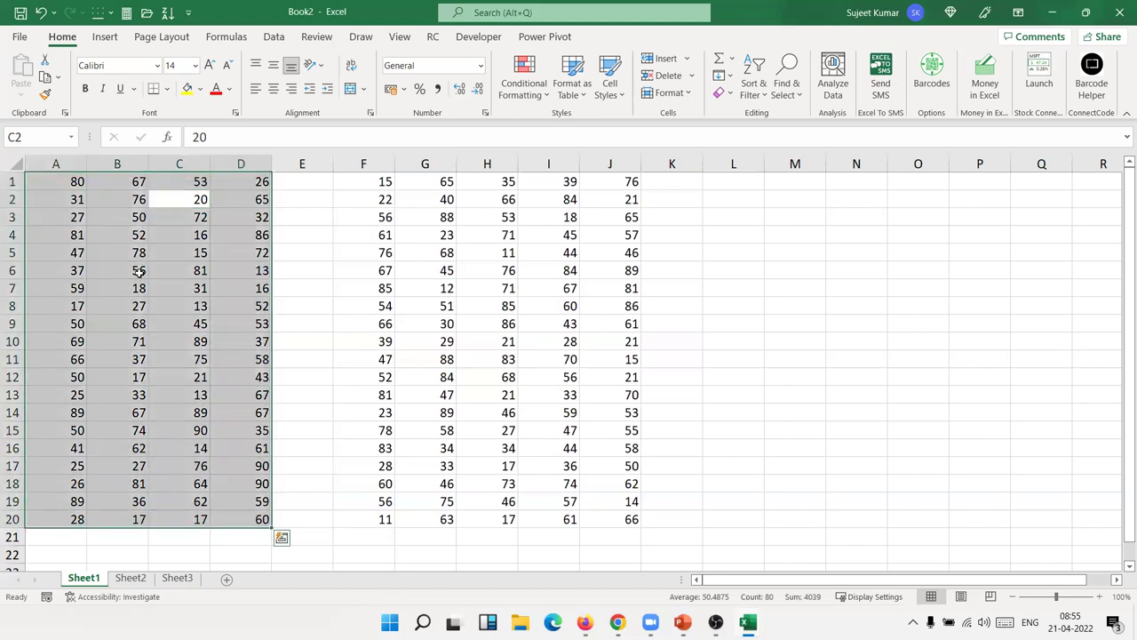
pyautogui.click(289, 267)
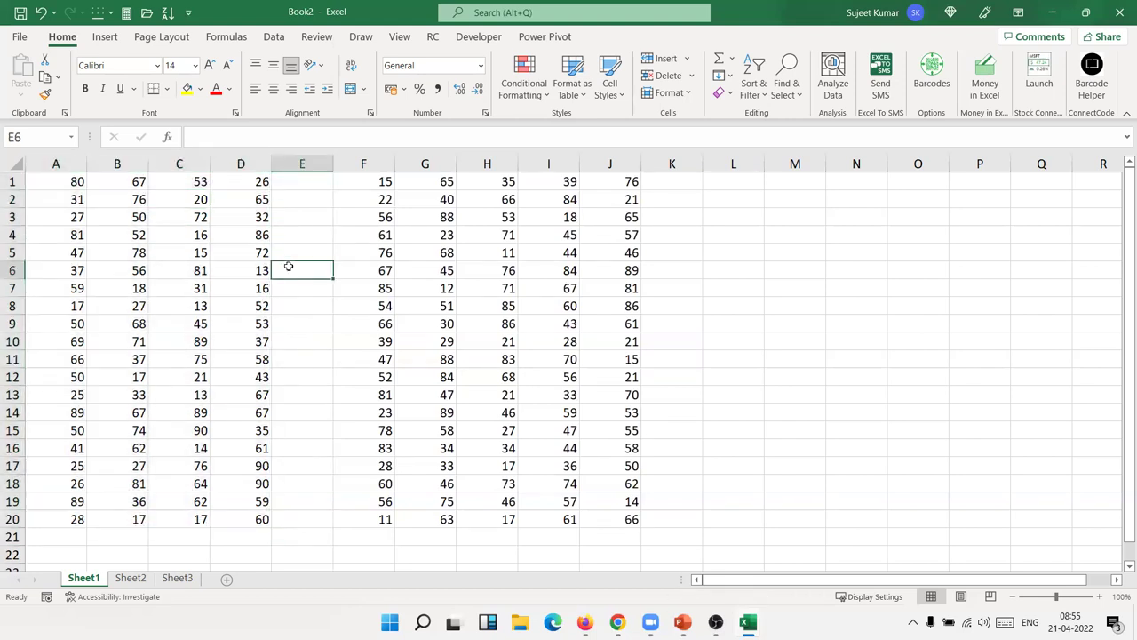
pyautogui.moveTo(374, 266); pyautogui.dragTo(425, 267)
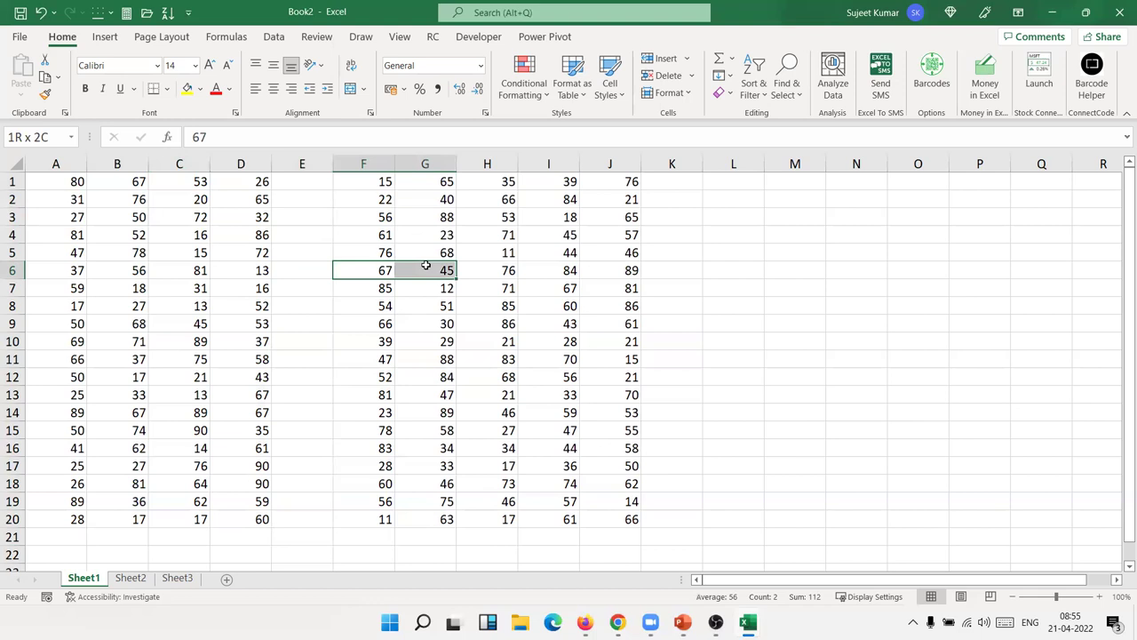
pyautogui.click(314, 167)
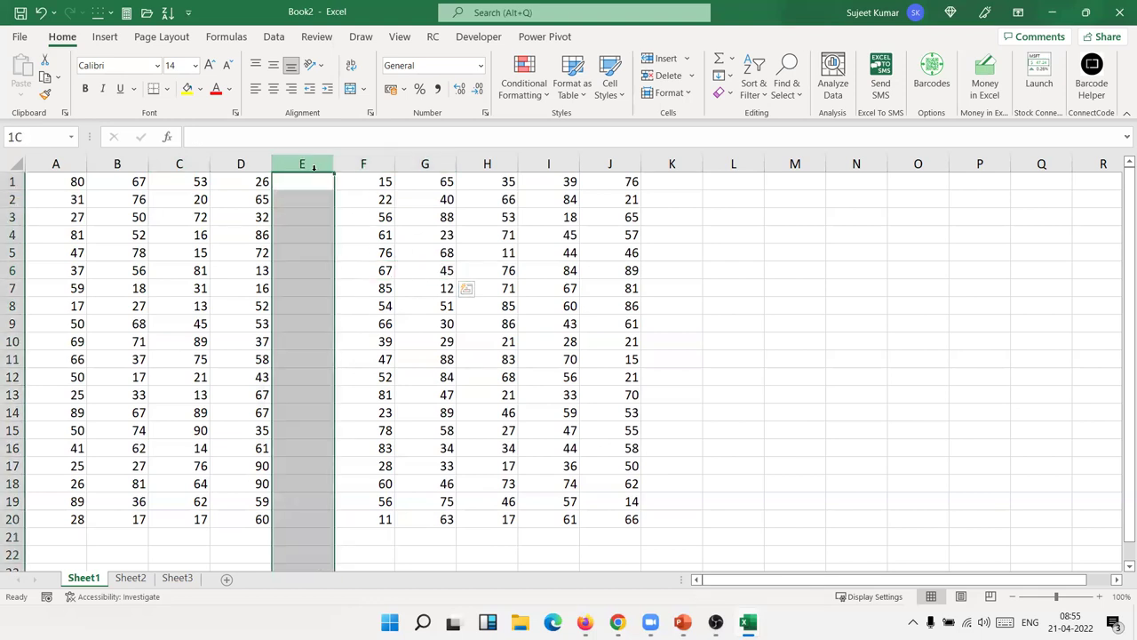
pyautogui.hotkey('ctrl', '-')
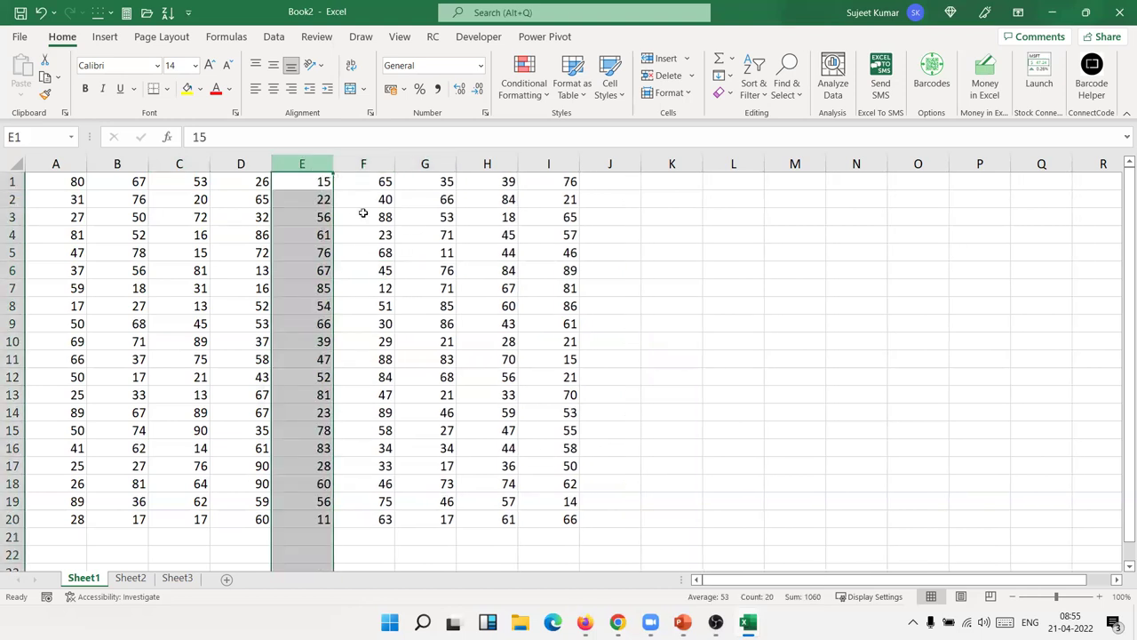
pyautogui.click(371, 233)
# - Select A1:I20 then the whole sheet, pick B7, and show the Find & Select options
pyautogui.click(50, 184)
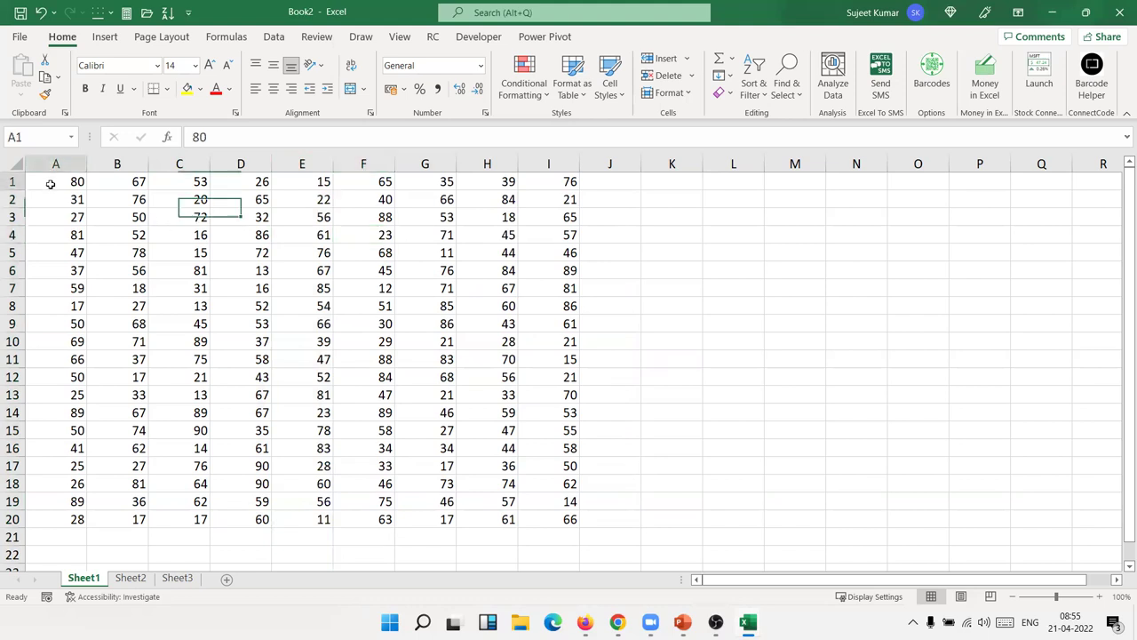
pyautogui.hotkey('ctrl', 'a')
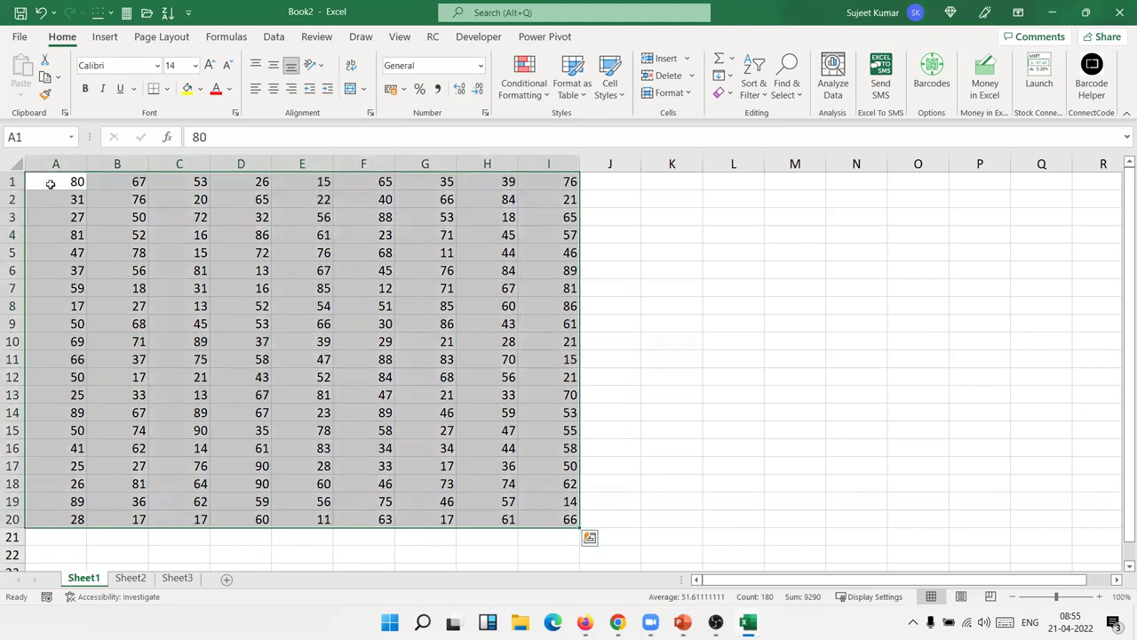
pyautogui.hotkey('ctrl', 'a')
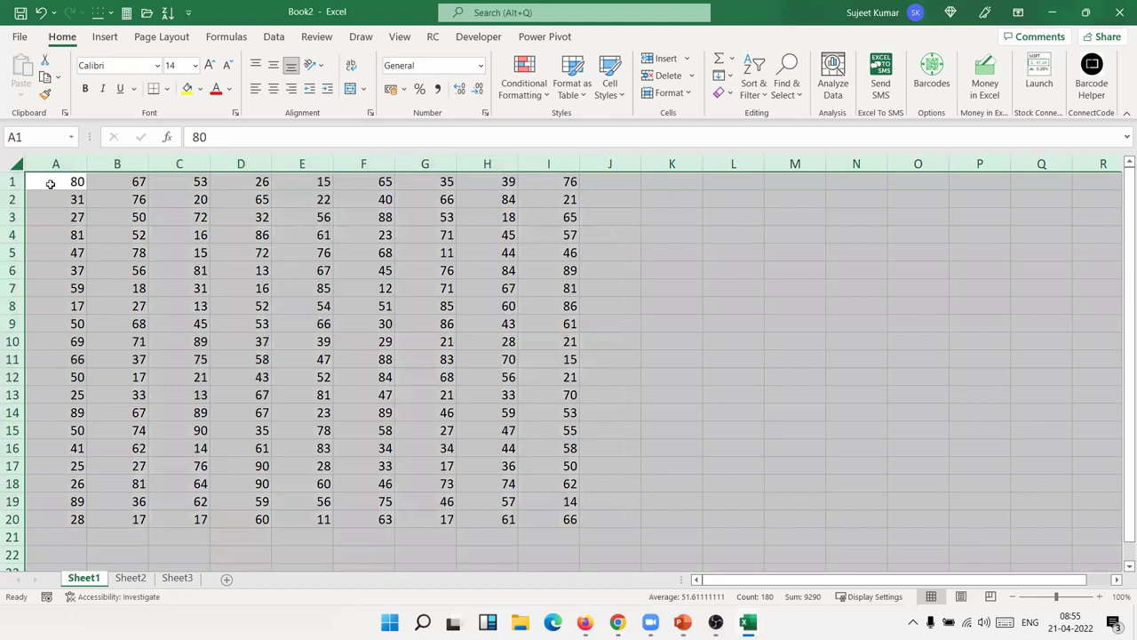
pyautogui.click(89, 286)
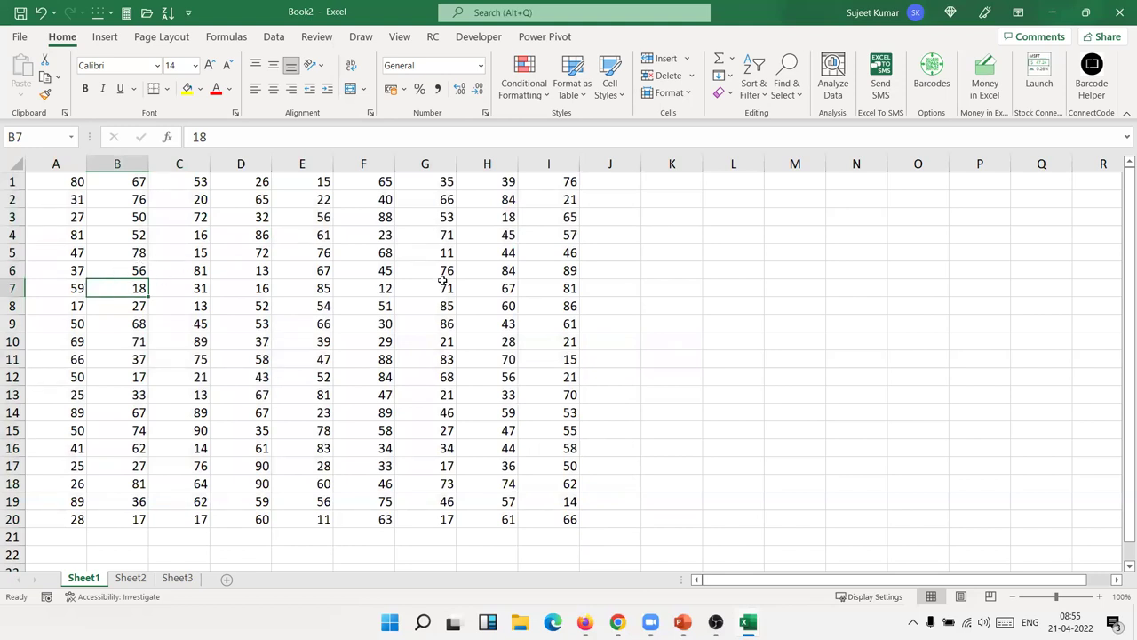
pyautogui.click(753, 90)
pyautogui.click(782, 96)
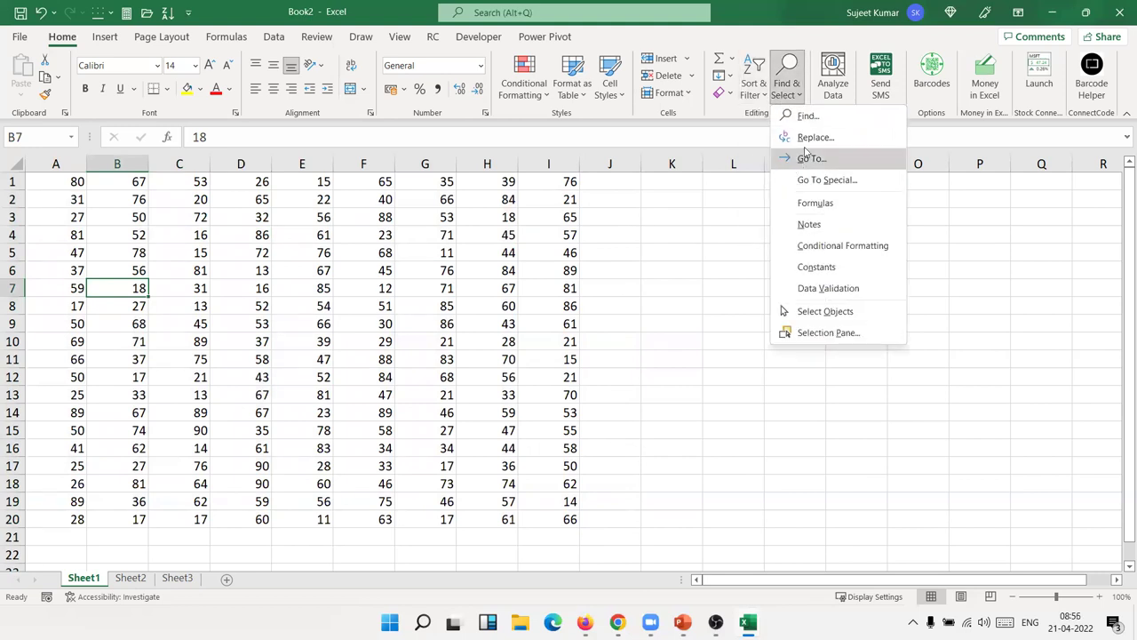
# - Select the A1:I20 current region via Go To Special, then pick empty cell J5
pyautogui.click(807, 180)
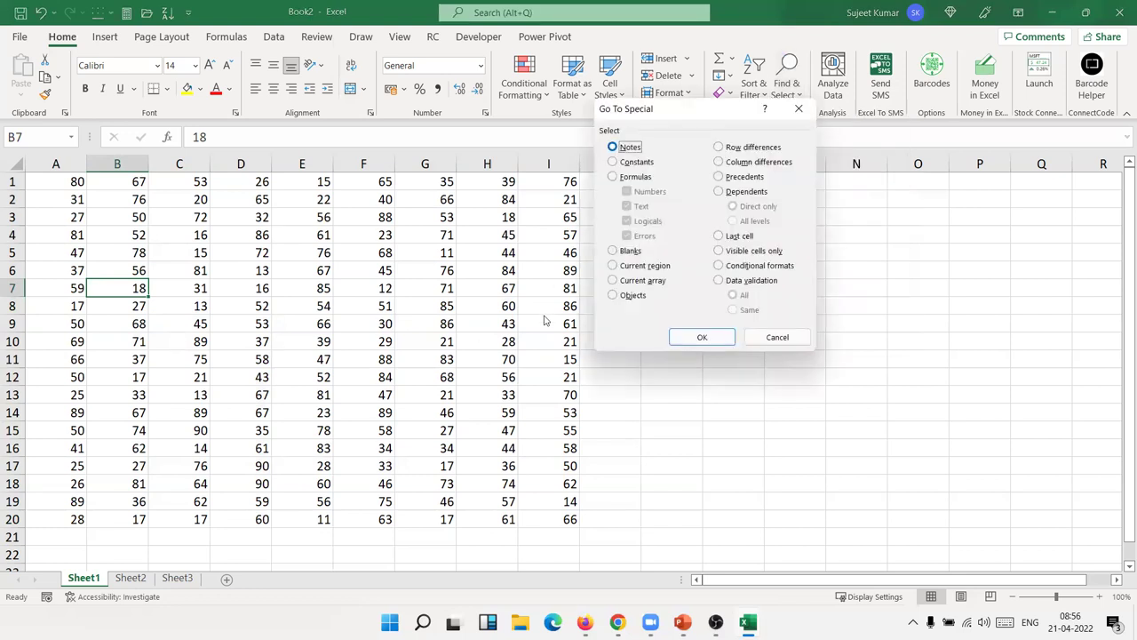
pyautogui.click(658, 270)
pyautogui.click(702, 336)
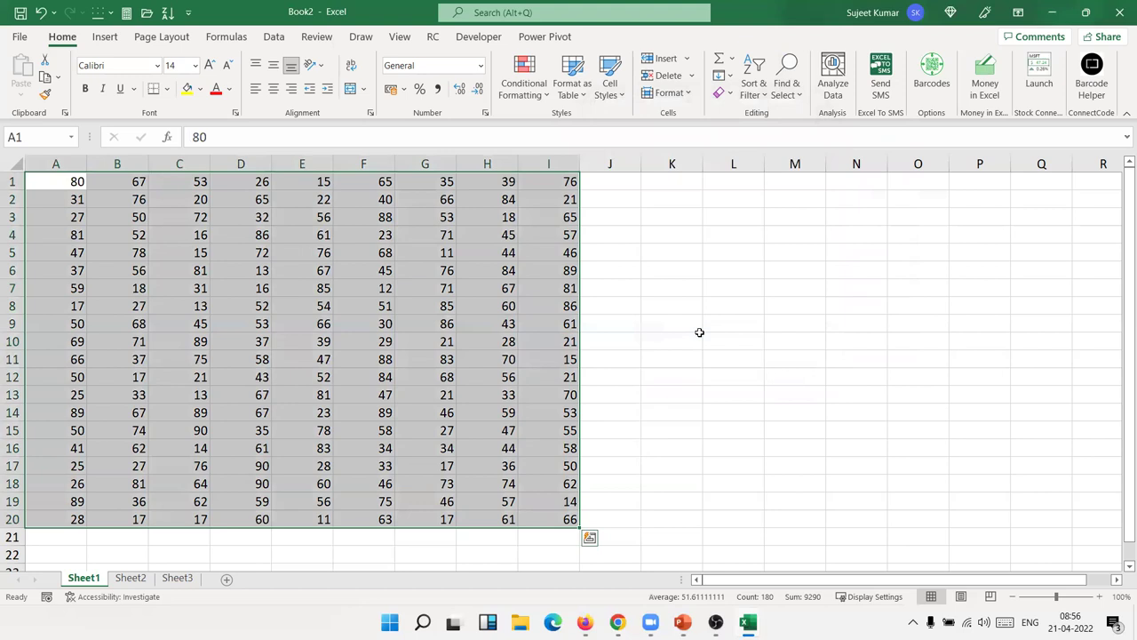
pyautogui.click(597, 256)
pyautogui.write('a')
pyautogui.click(674, 219)
pyautogui.write('a')
pyautogui.click(731, 250)
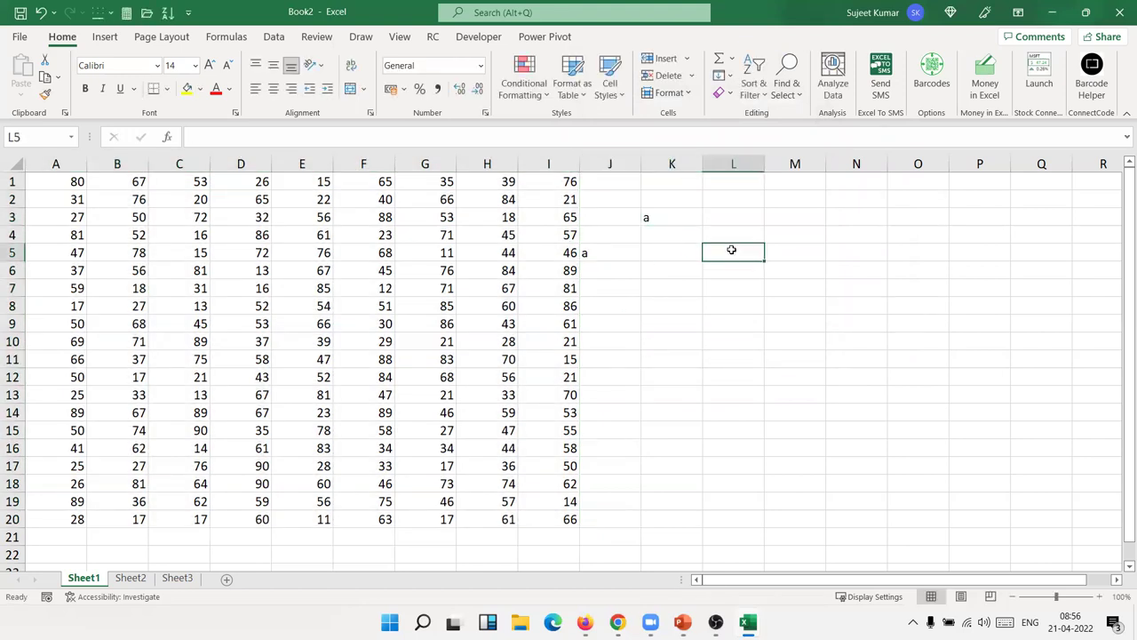
pyautogui.write('a')
pyautogui.click(453, 233)
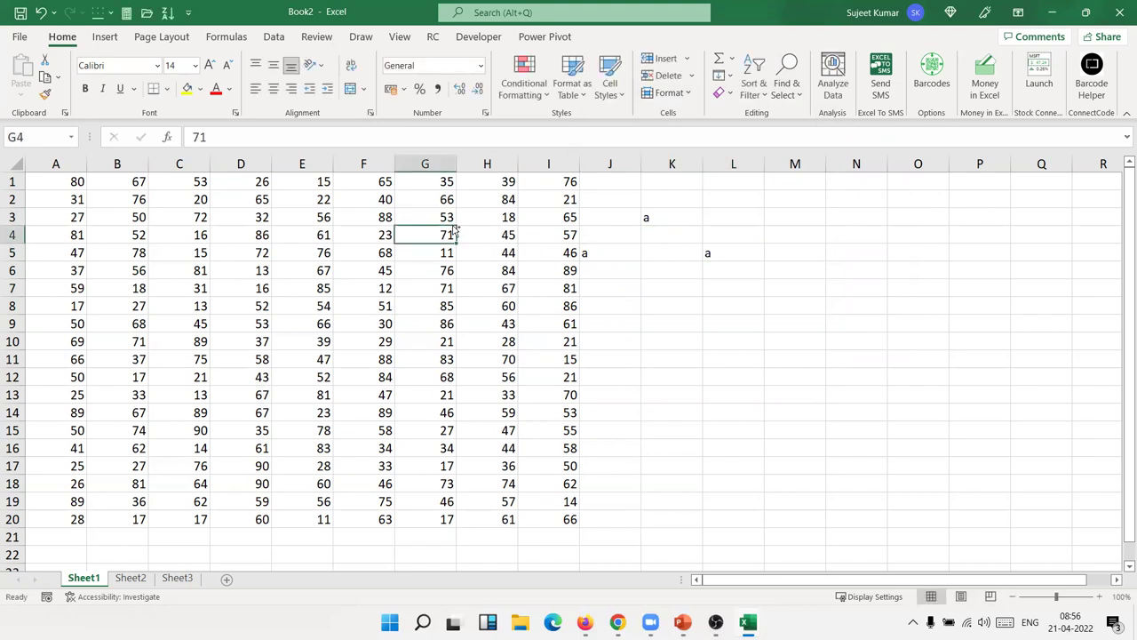
pyautogui.hotkey('ctrl', 'a')
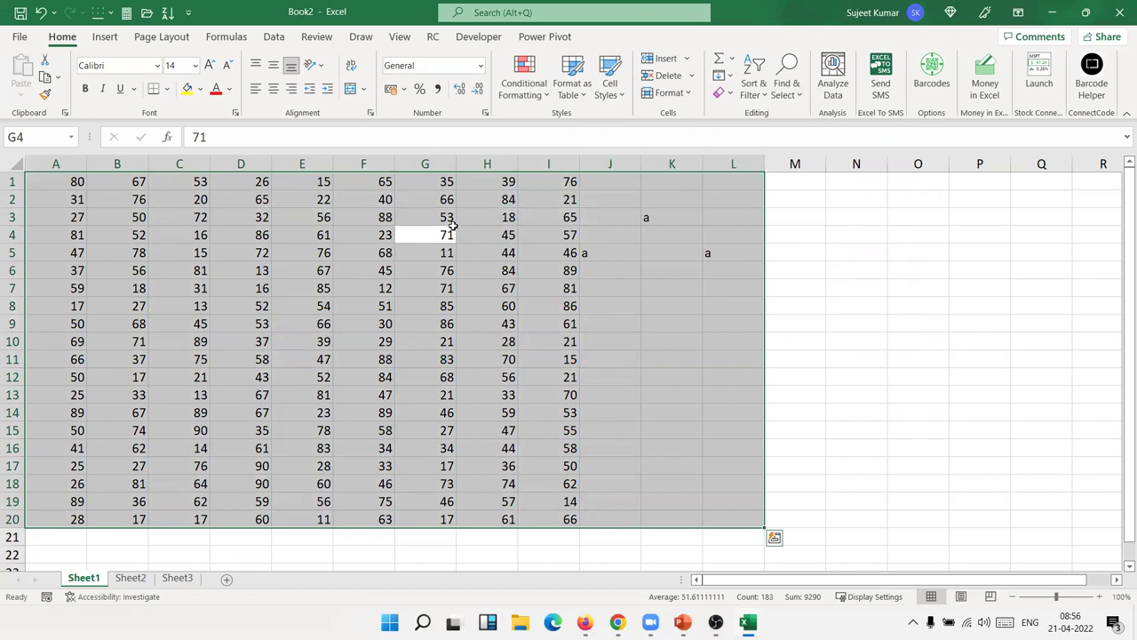
pyautogui.click(459, 218)
pyautogui.moveTo(612, 195)
pyautogui.mouseDown()
pyautogui.moveTo(632, 266)
pyautogui.moveTo(723, 317)
pyautogui.mouseUp()
pyautogui.press('Delete')
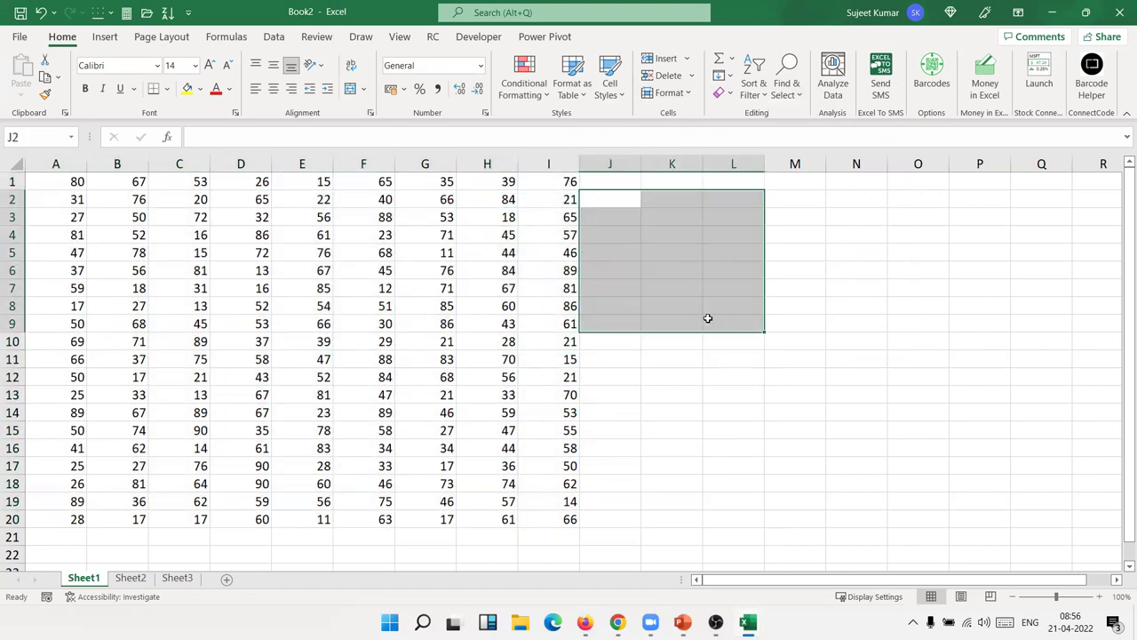
pyautogui.click(67, 181)
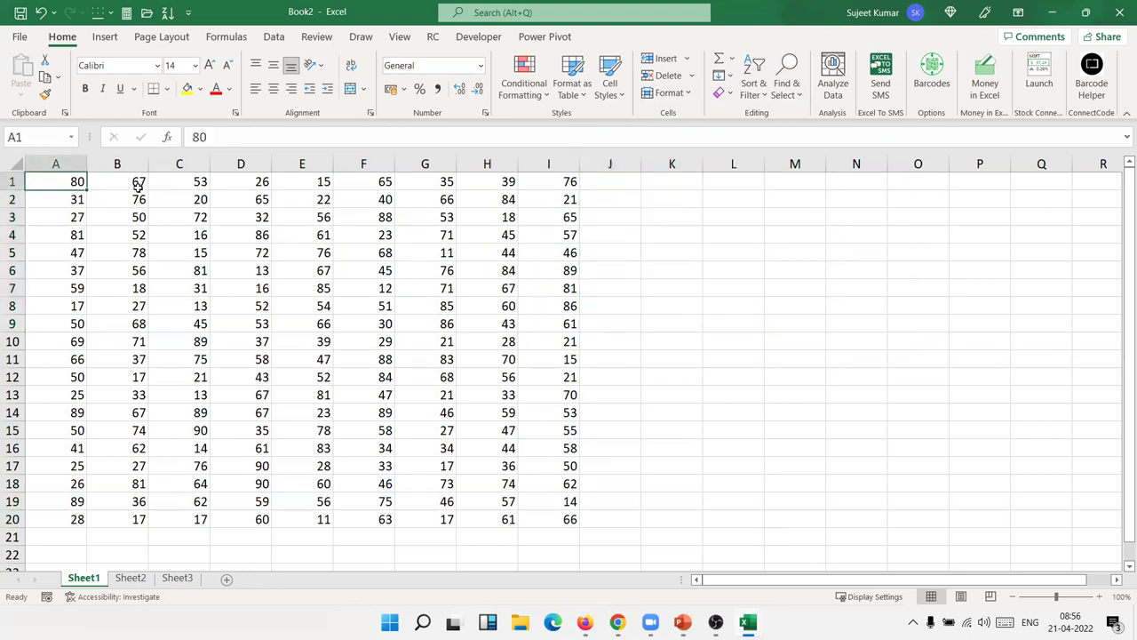
# - Jump between the data corners A1, A20, I20 and I1 with Ctrl+arrow keys
pyautogui.press('Down')
pyautogui.press('Down')
pyautogui.press('Down')
pyautogui.press('Down')
pyautogui.press('Down')
pyautogui.press('Down')
pyautogui.press('Up')
pyautogui.press('Up')
pyautogui.press('Up')
pyautogui.press('Up')
pyautogui.press('Up')
pyautogui.hotkey('ctrl', 'Down')
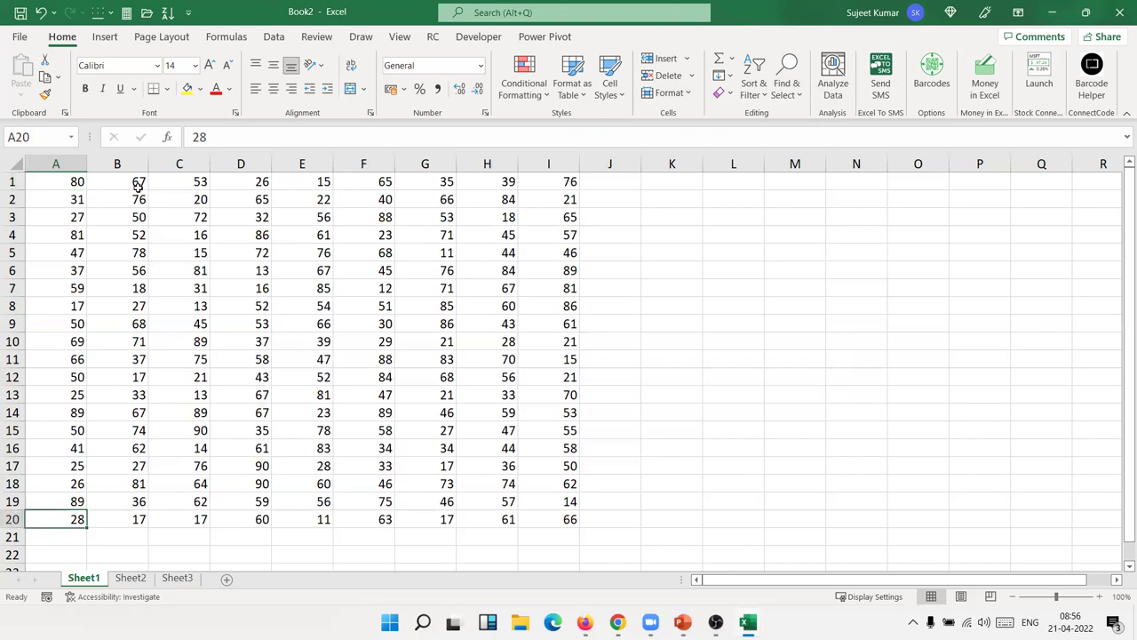
pyautogui.hotkey('ctrl', 'Up')
pyautogui.hotkey('ctrl', 'Down')
pyautogui.hotkey('ctrl', 'Right')
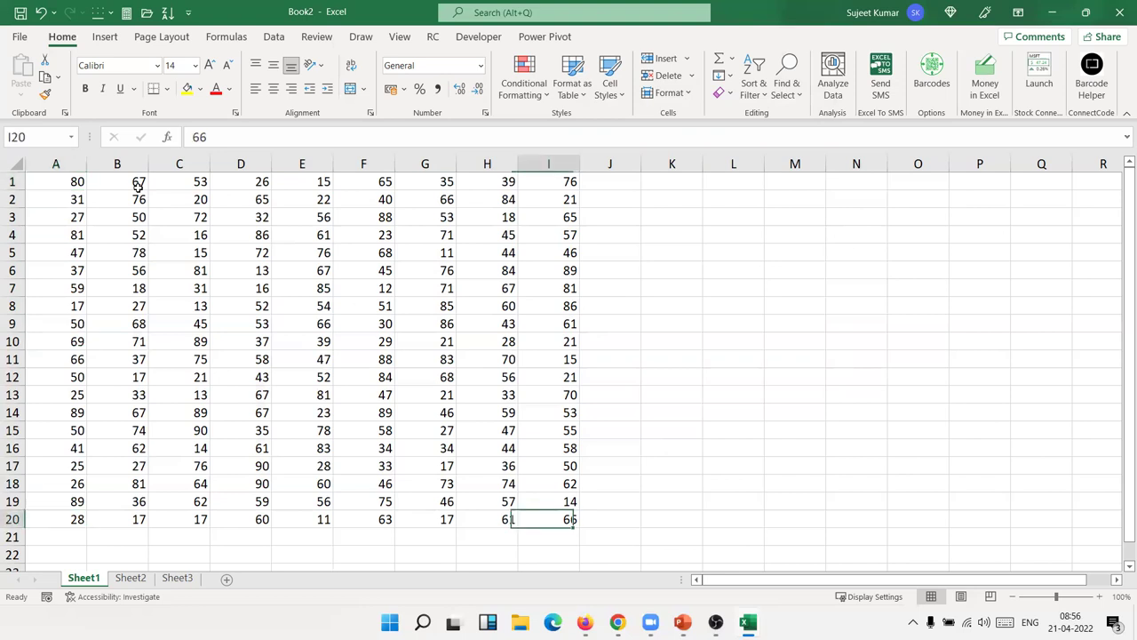
pyautogui.hotkey('ctrl', 'Up')
pyautogui.hotkey('ctrl', 'Left')
pyautogui.hotkey('ctrl', 'Down')
pyautogui.hotkey('ctrl', 'Right')
pyautogui.hotkey('ctrl', 'Up')
pyautogui.hotkey('ctrl', 'Left')
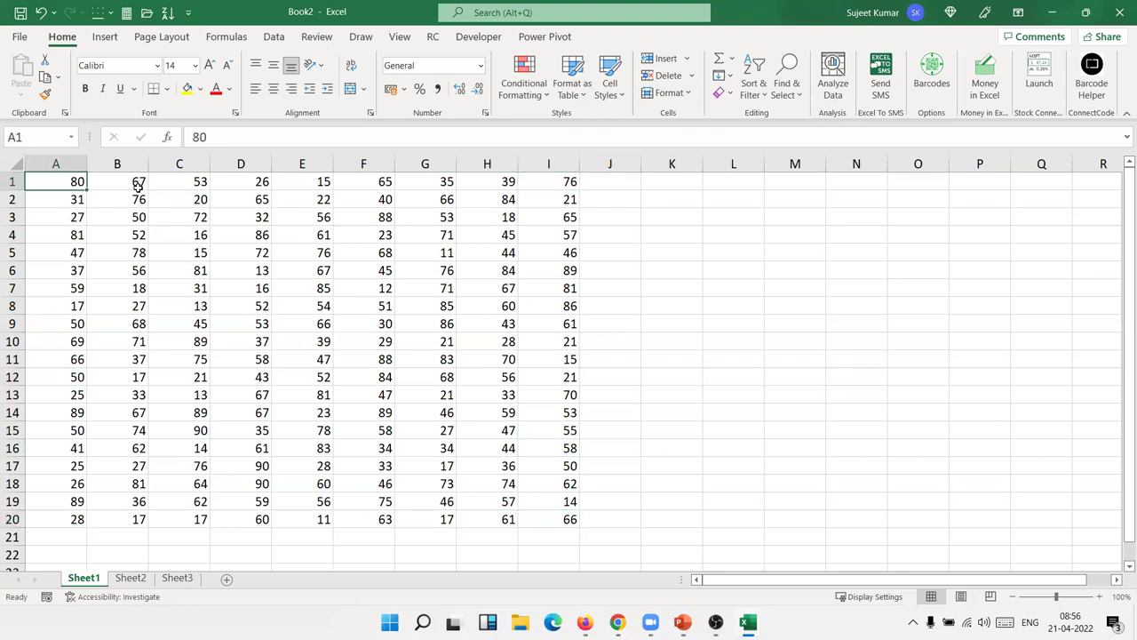
pyautogui.hotkey('ctrl', 'Right')
pyautogui.hotkey('ctrl', 'Down')
pyautogui.hotkey('ctrl', 'Left')
pyautogui.hotkey('ctrl', 'Up')
# - Select A1:I20 with Ctrl+Shift+arrows, then return to A1 and move to J3
pyautogui.hotkey('ctrl', 'shift', 'Right')
pyautogui.hotkey('ctrl', 'shift', 'Down')
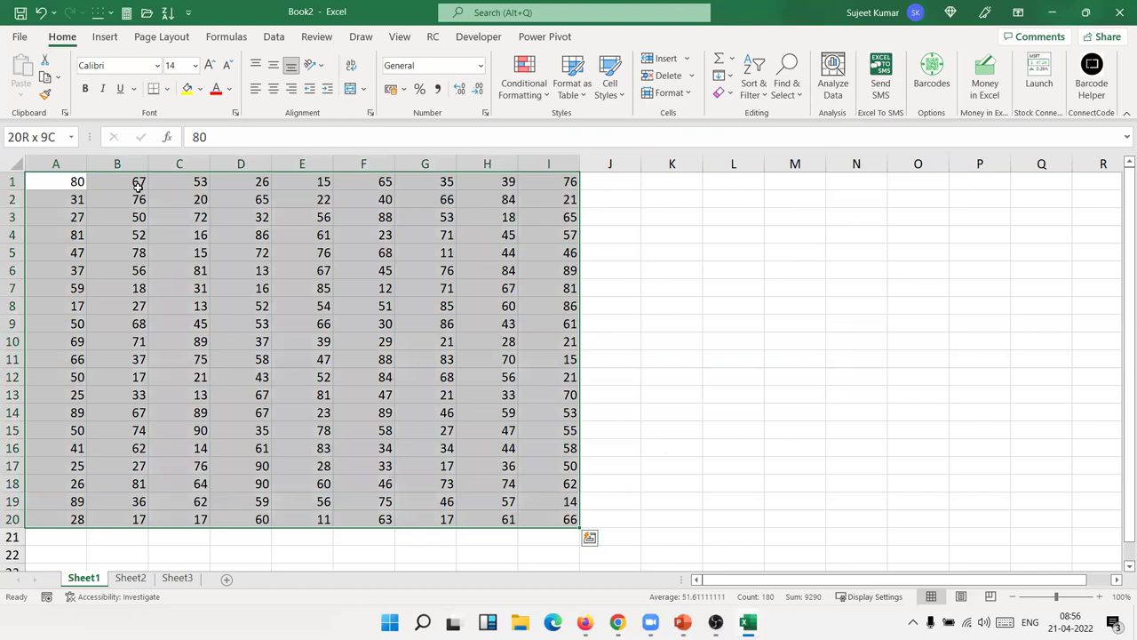
pyautogui.hotkey('ctrl', 'Home')
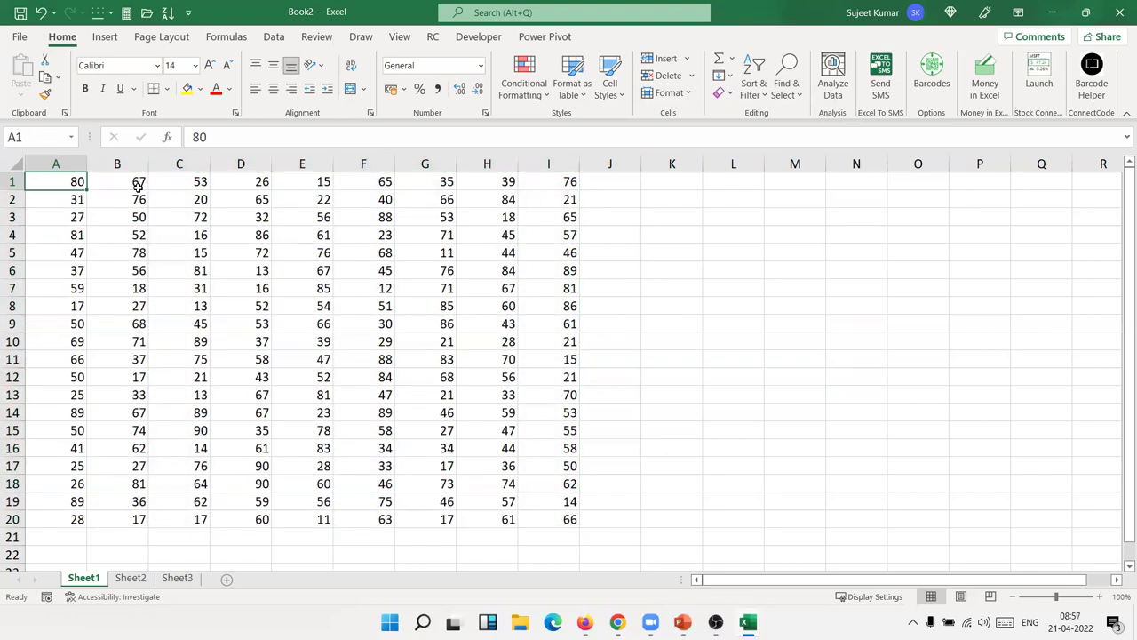
pyautogui.hotkey('ctrl', 'Right')
pyautogui.press('Right')
pyautogui.press('Down')
pyautogui.press('Down')
pyautogui.press('Right')
pyautogui.press('Left')
# - Type the letter 'a' into J3, K4 and L4 beside the data
pyautogui.write('a')
pyautogui.press('Return')
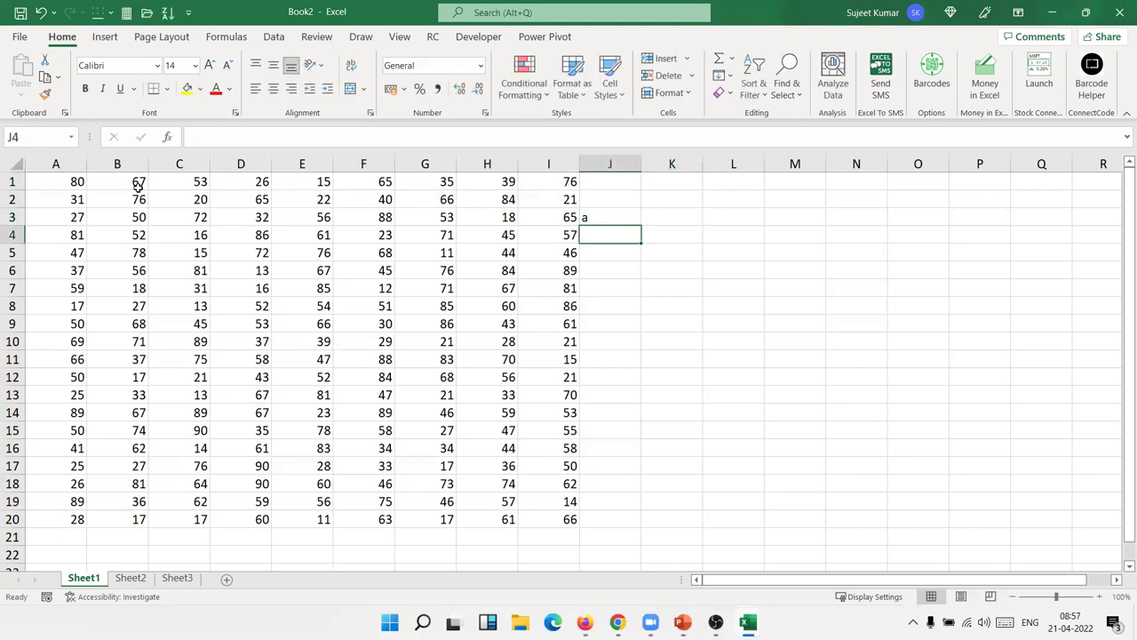
pyautogui.press('Right')
pyautogui.press('Right')
pyautogui.press('Left')
pyautogui.write('a')
pyautogui.press('Right')
pyautogui.write('a')
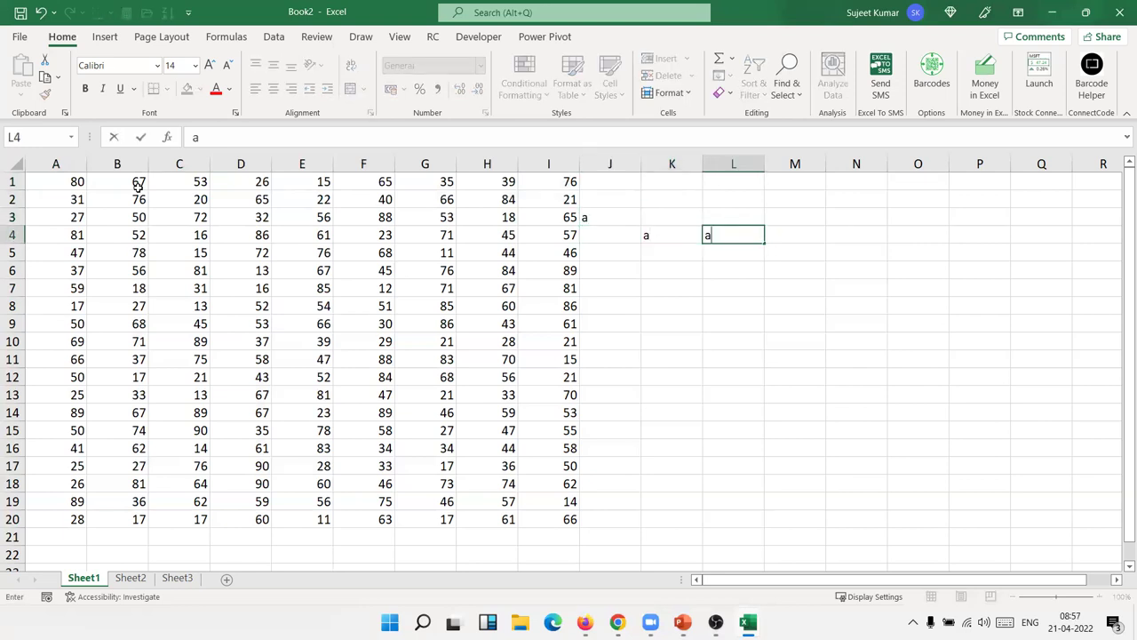
pyautogui.press('Left')
pyautogui.press('Left')
pyautogui.press('Left')
pyautogui.press('Left')
pyautogui.press('Left')
pyautogui.press('Left')
pyautogui.press('Left')
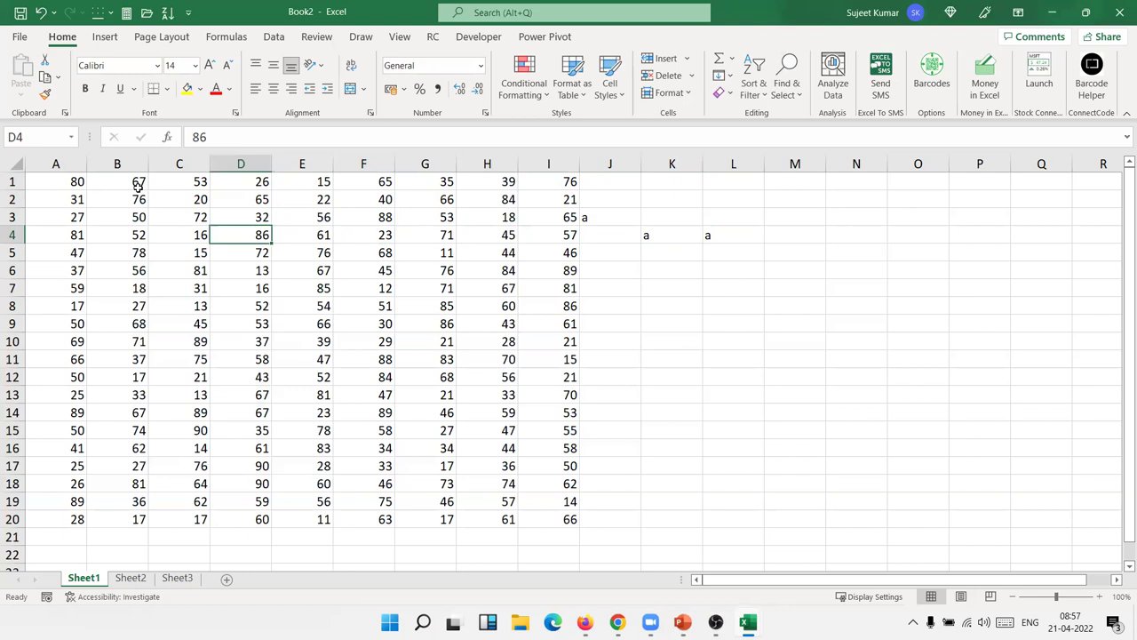
# - Select the grown region A1:L20, then select A1:I20 from A1 with Ctrl+Shift+arrows
pyautogui.hotkey('ctrl', 'a')
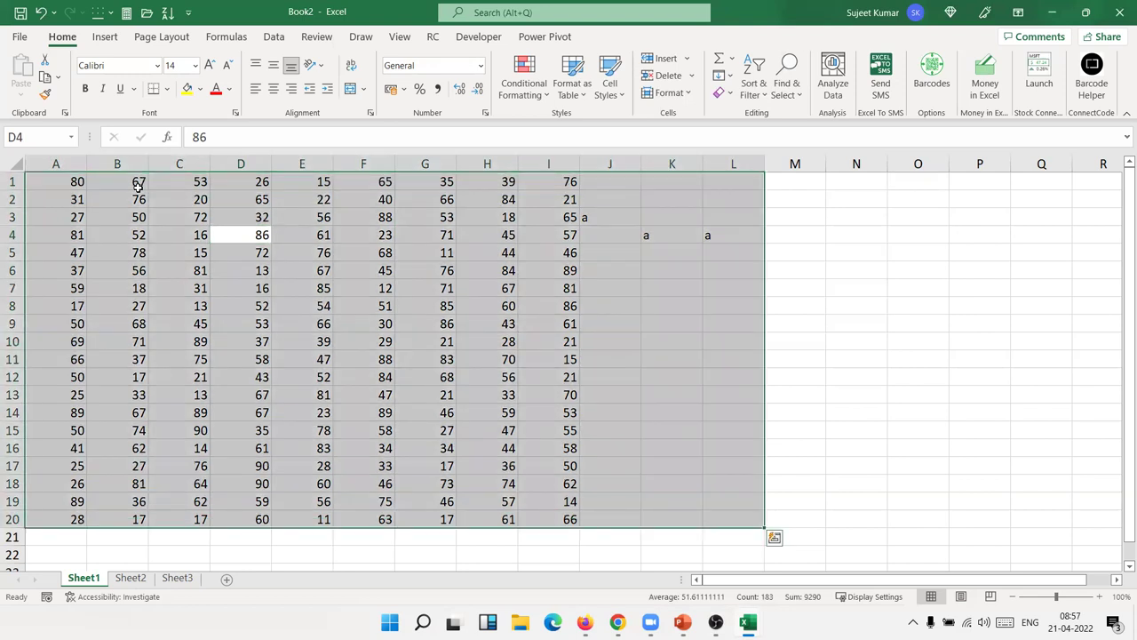
pyautogui.press('Left')
pyautogui.press('Left')
pyautogui.press('Left')
pyautogui.press('Up')
pyautogui.press('Up')
pyautogui.press('Up')
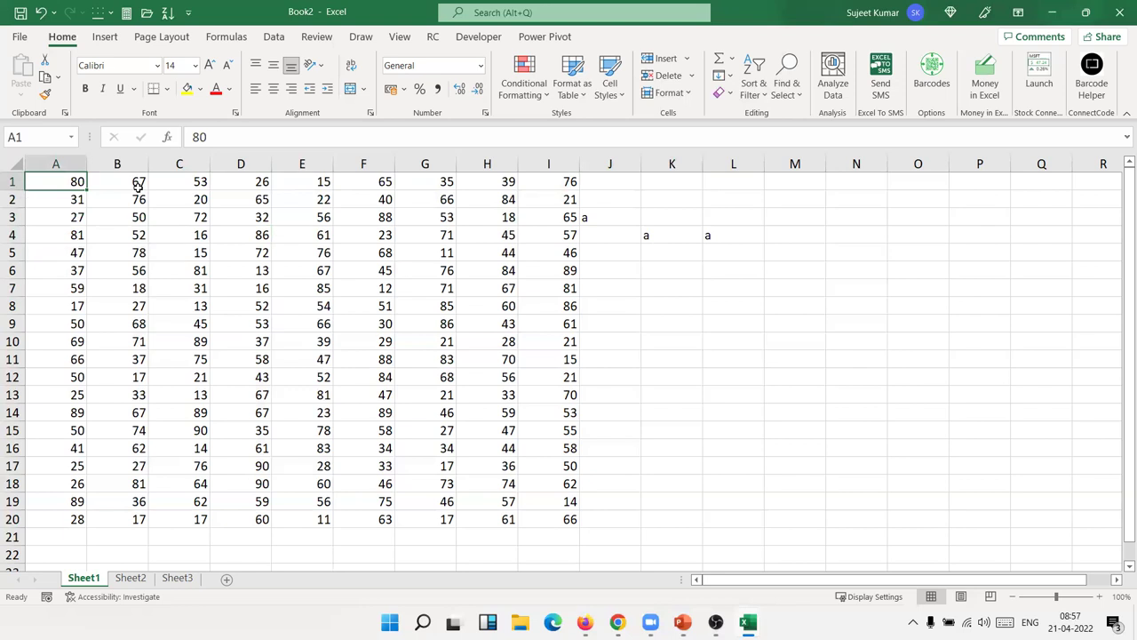
pyautogui.hotkey('ctrl', 'shift', 'Right')
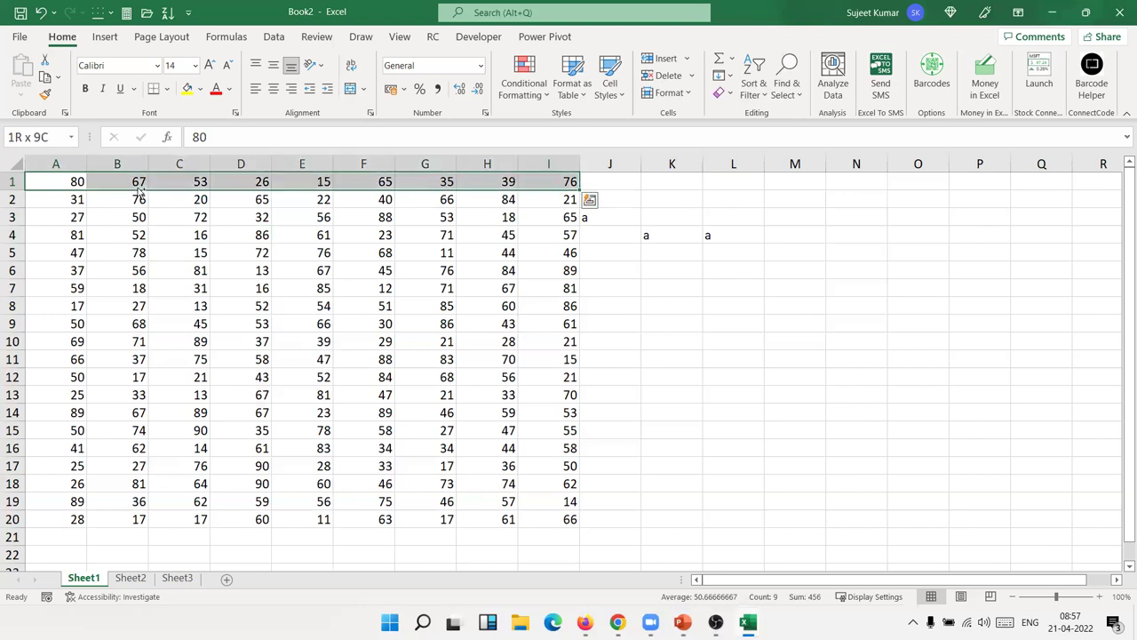
pyautogui.hotkey('ctrl', 'shift', 'Down')
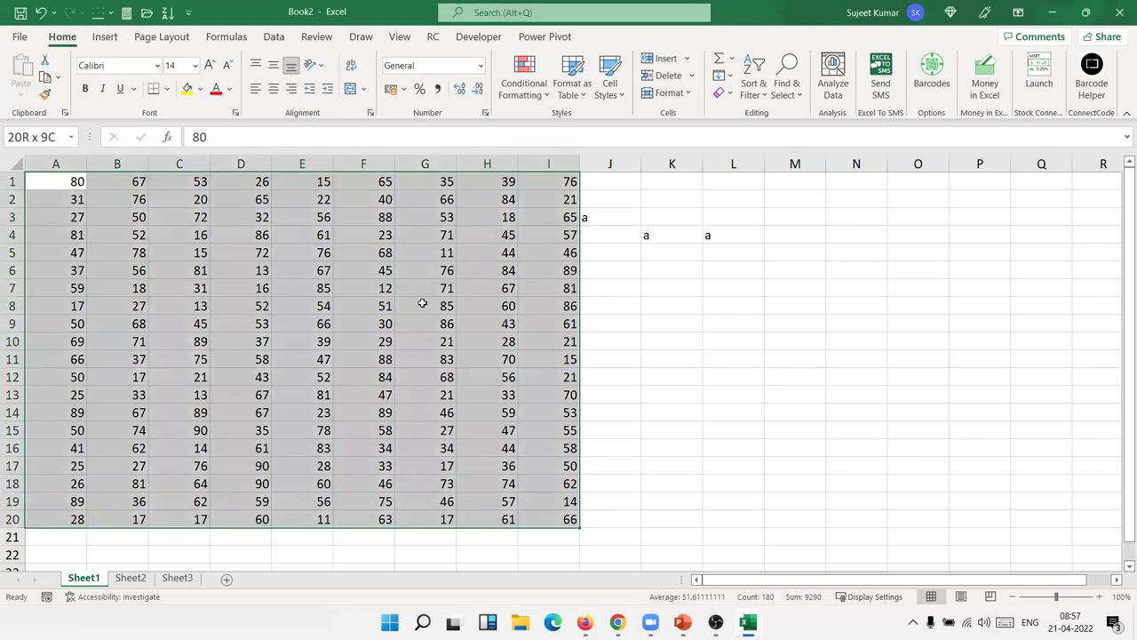
# - Collapse the selection to A1 with Ctrl+Home and turn on End mode
pyautogui.hotkey('ctrl', 'Home')
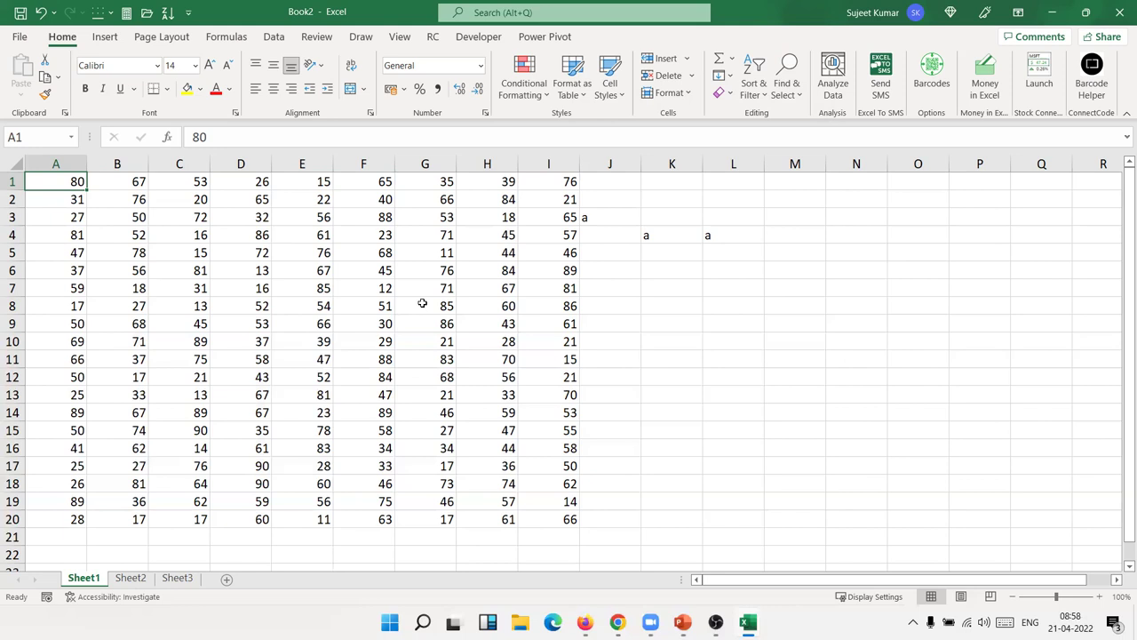
pyautogui.press('End')
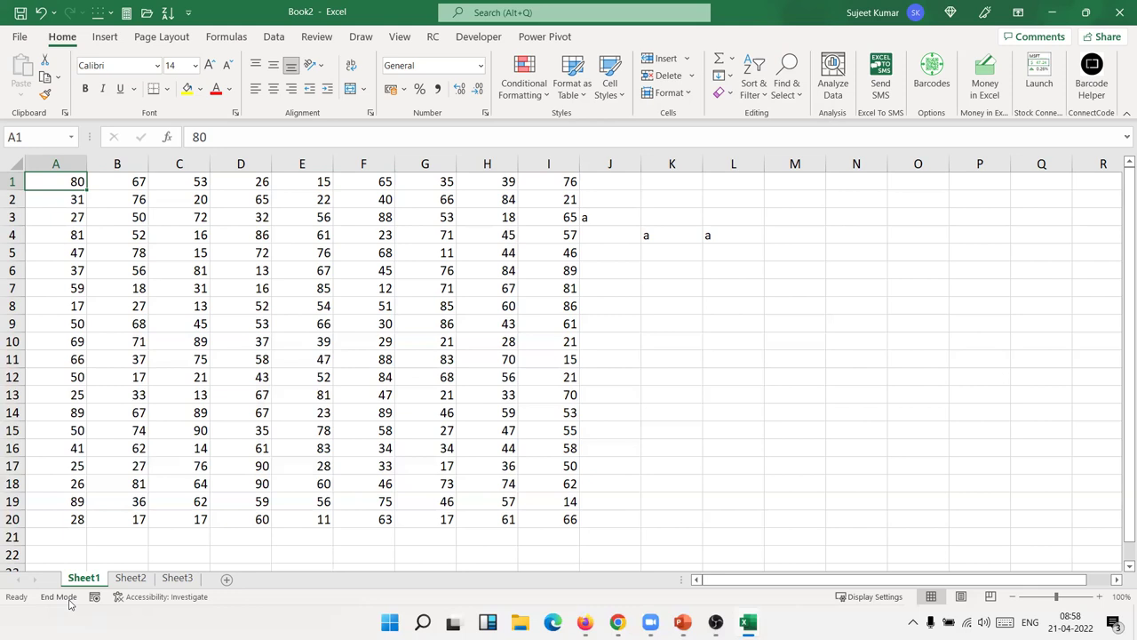
# - Jump along row 1 between I1, J1 and L1 using End mode with arrows
pyautogui.press('Right')
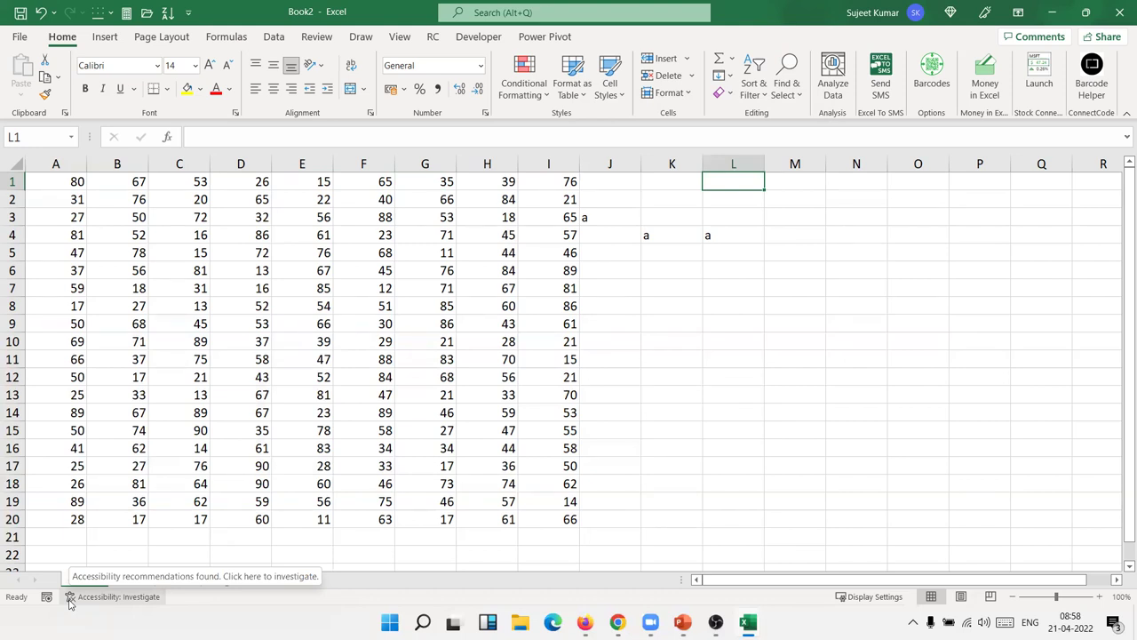
pyautogui.press('Left')
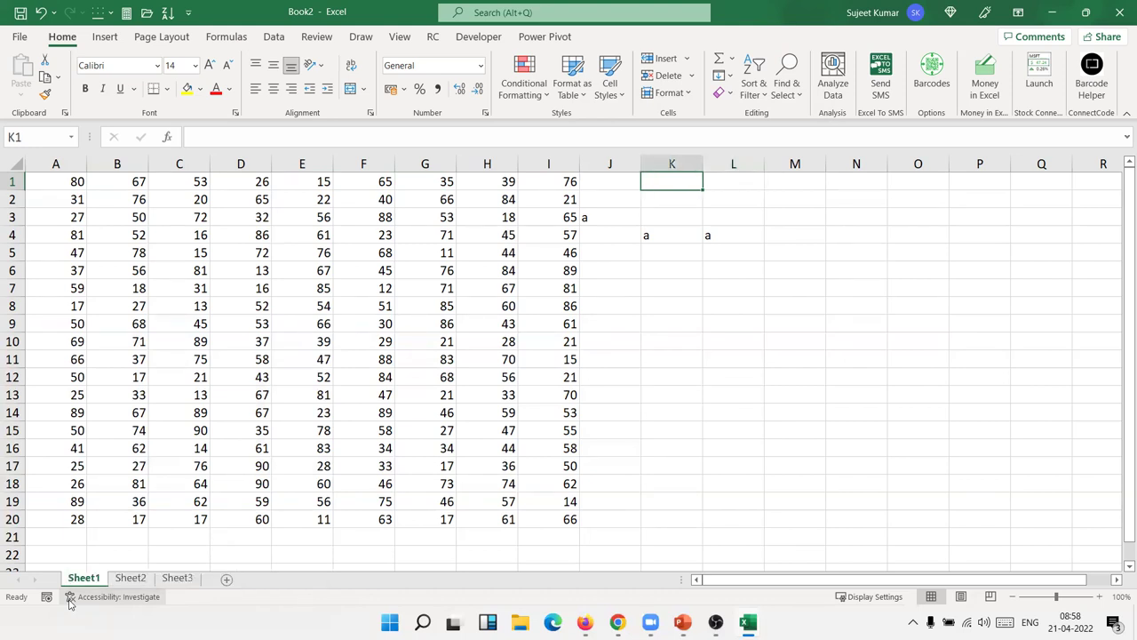
pyautogui.press('Left')
pyautogui.press('Left')
pyautogui.press('Right')
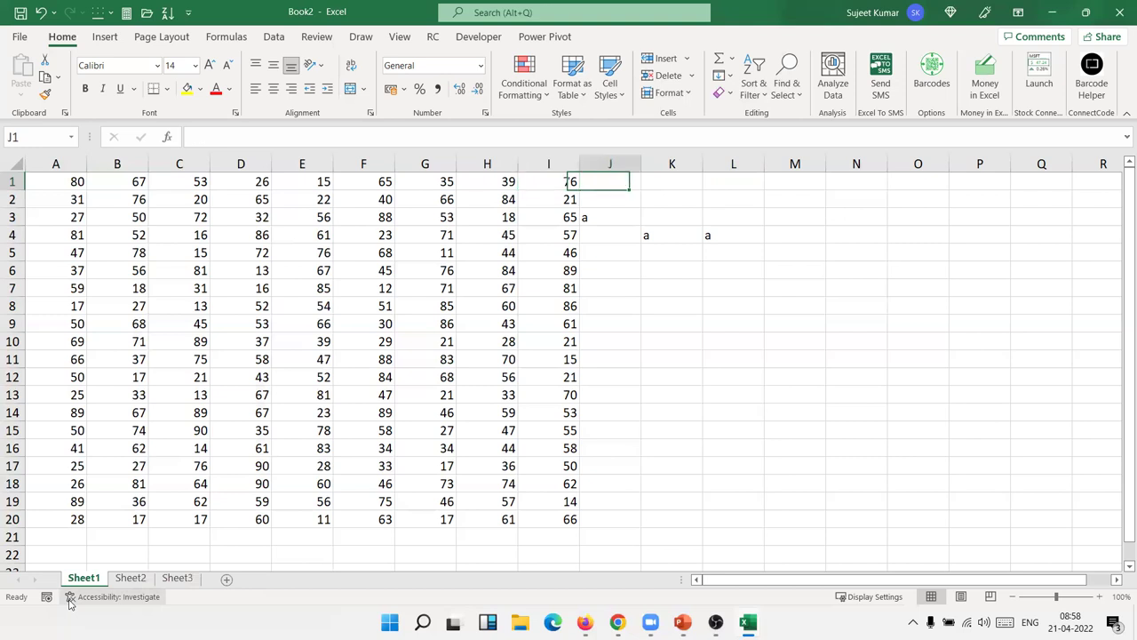
pyautogui.press('Right')
pyautogui.press('Right')
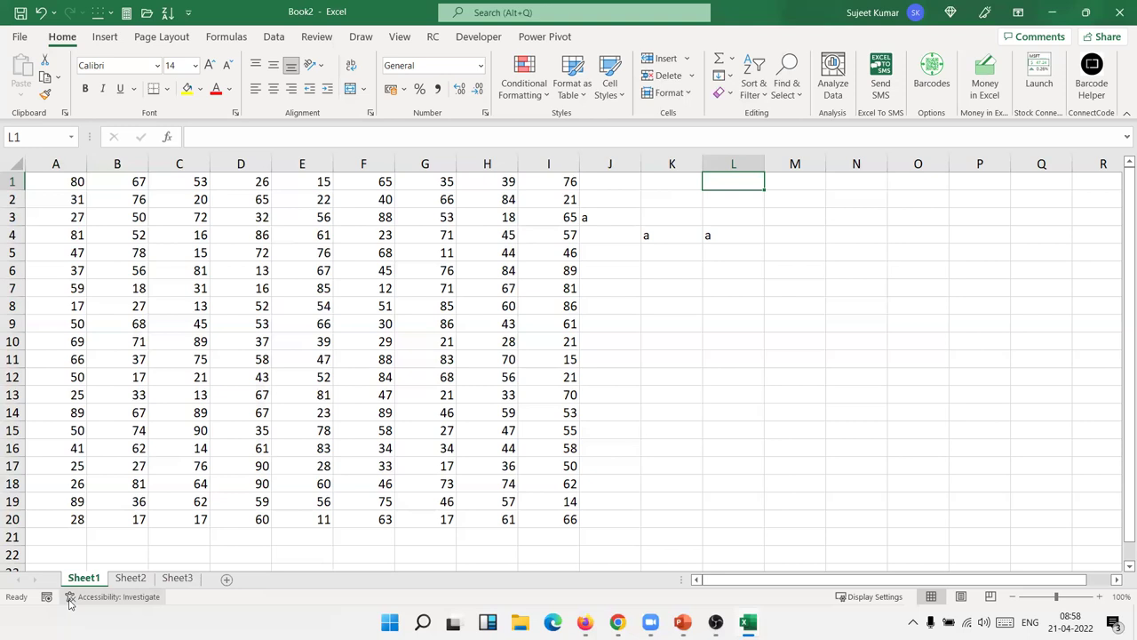
pyautogui.press('Left')
pyautogui.press('Left')
pyautogui.press('Left')
pyautogui.press('Right')
pyautogui.press('Right')
pyautogui.press('Right')
pyautogui.press('Left')
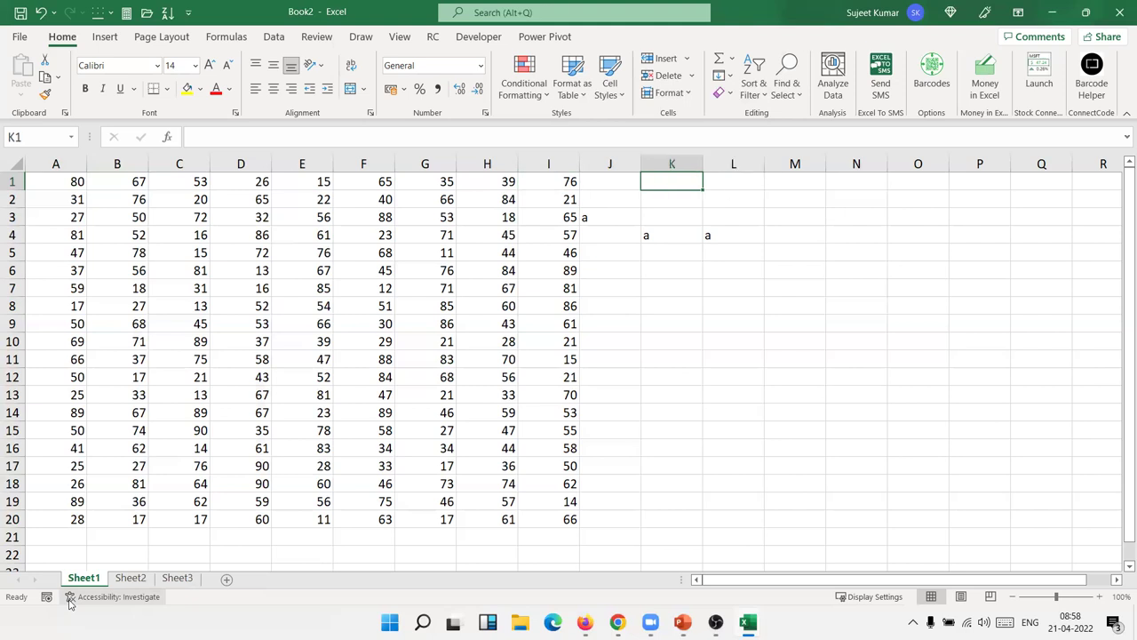
pyautogui.press('Left')
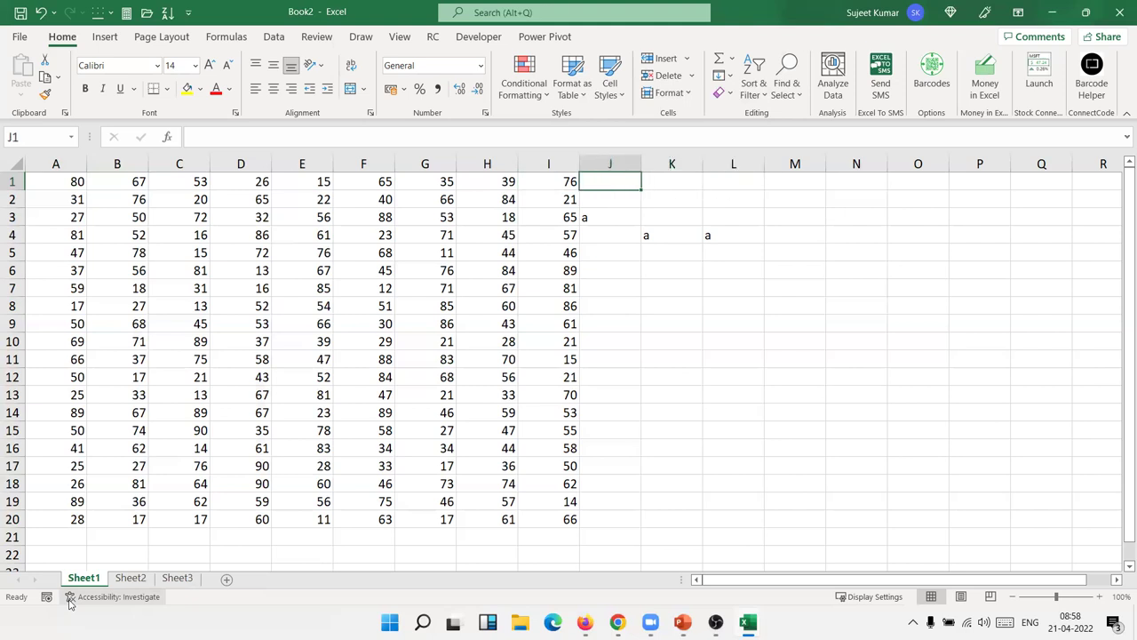
pyautogui.press('Right')
pyautogui.press('Right')
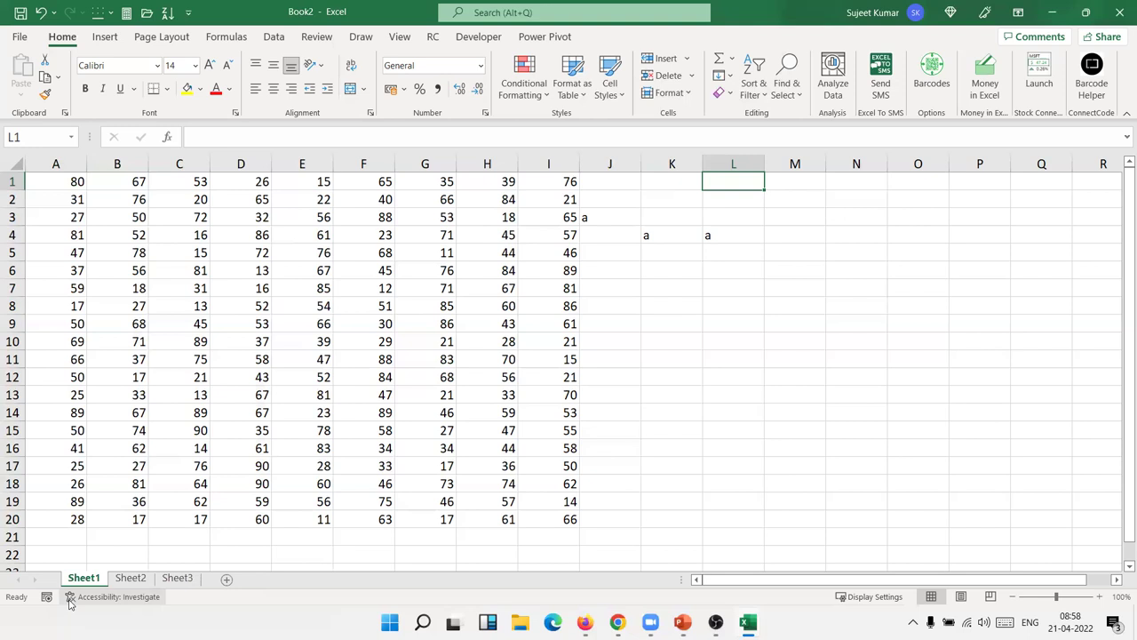
# - Return to A1 and select everything up to the last used cell, A1:L21
pyautogui.press('Left')
pyautogui.press('Left')
pyautogui.press('Left')
pyautogui.press('Left')
pyautogui.press('Left')
pyautogui.press('Left')
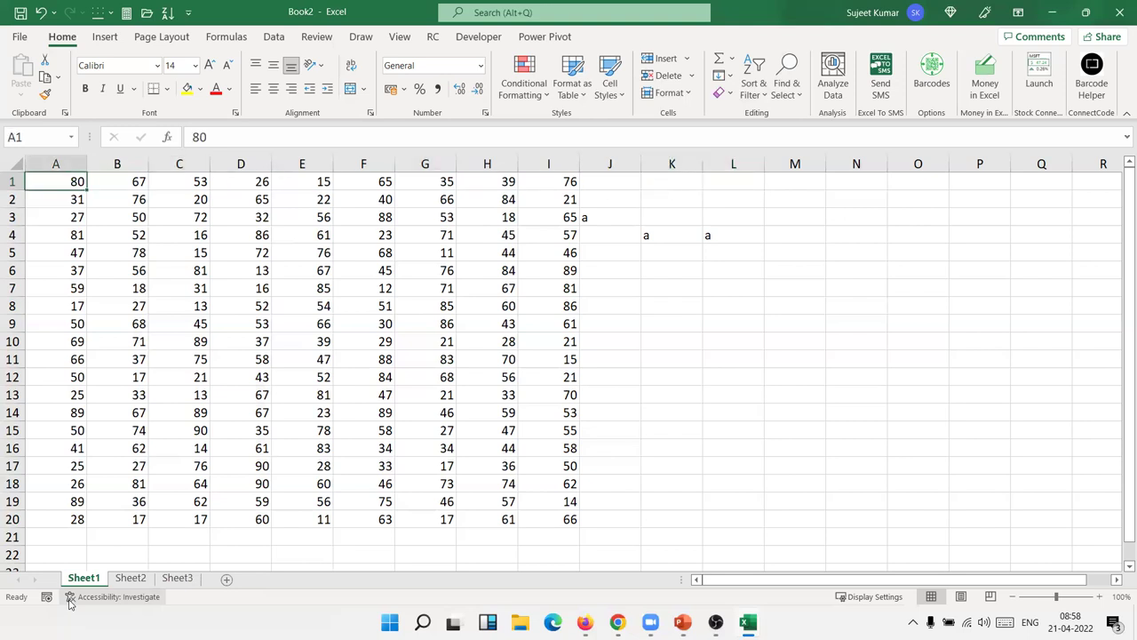
pyautogui.press('Right')
pyautogui.press('Right')
pyautogui.press('Right')
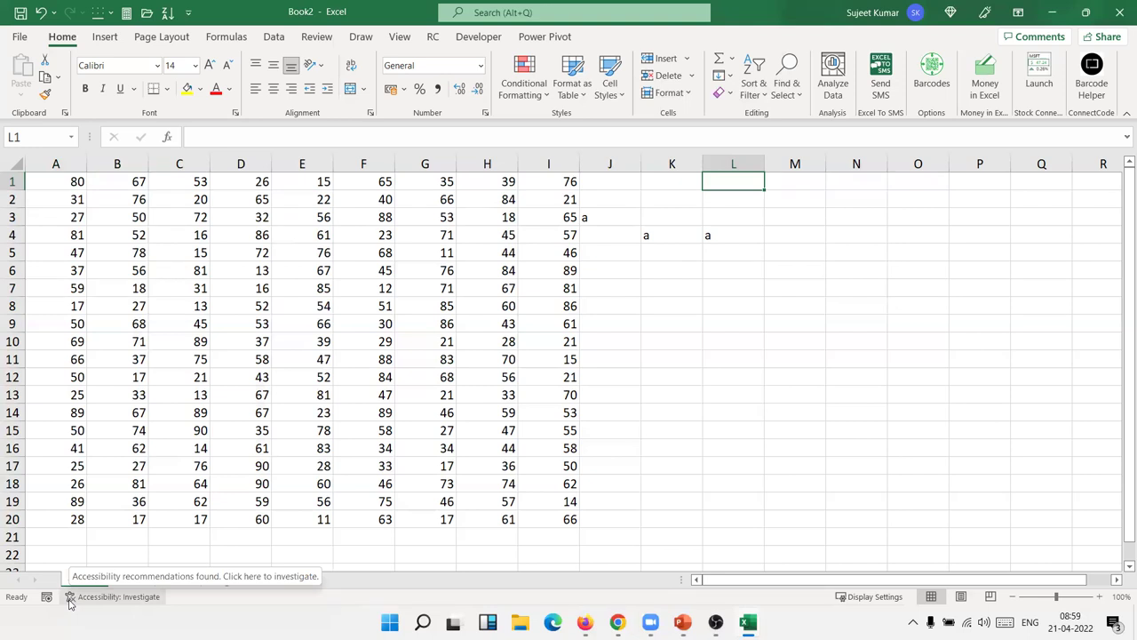
pyautogui.press('Home')
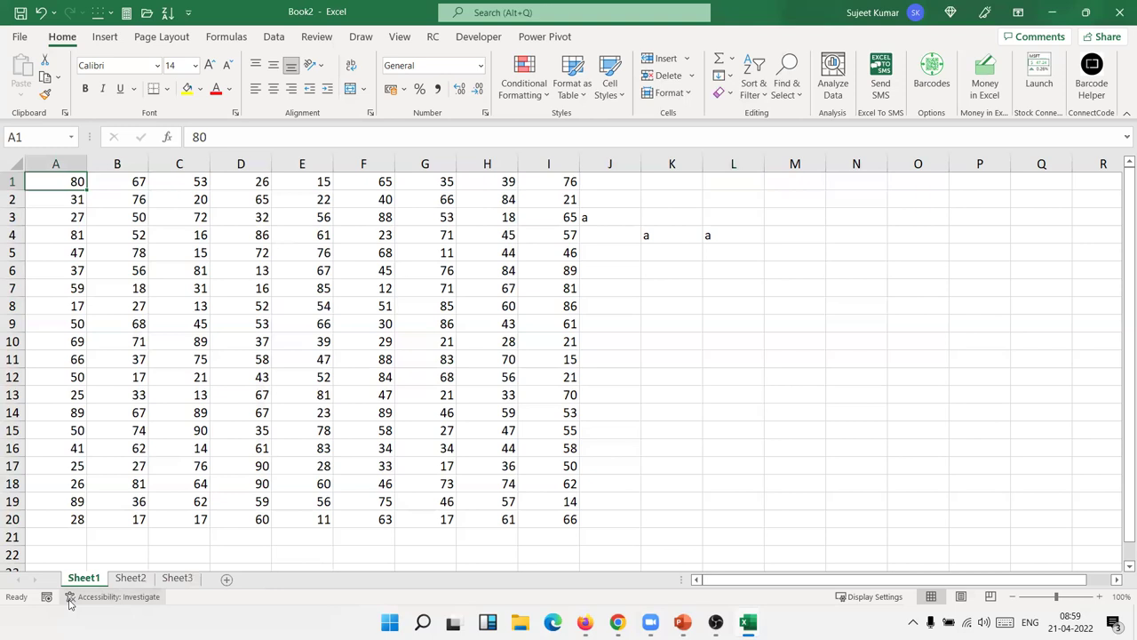
pyautogui.hotkey('ctrl', 'a')
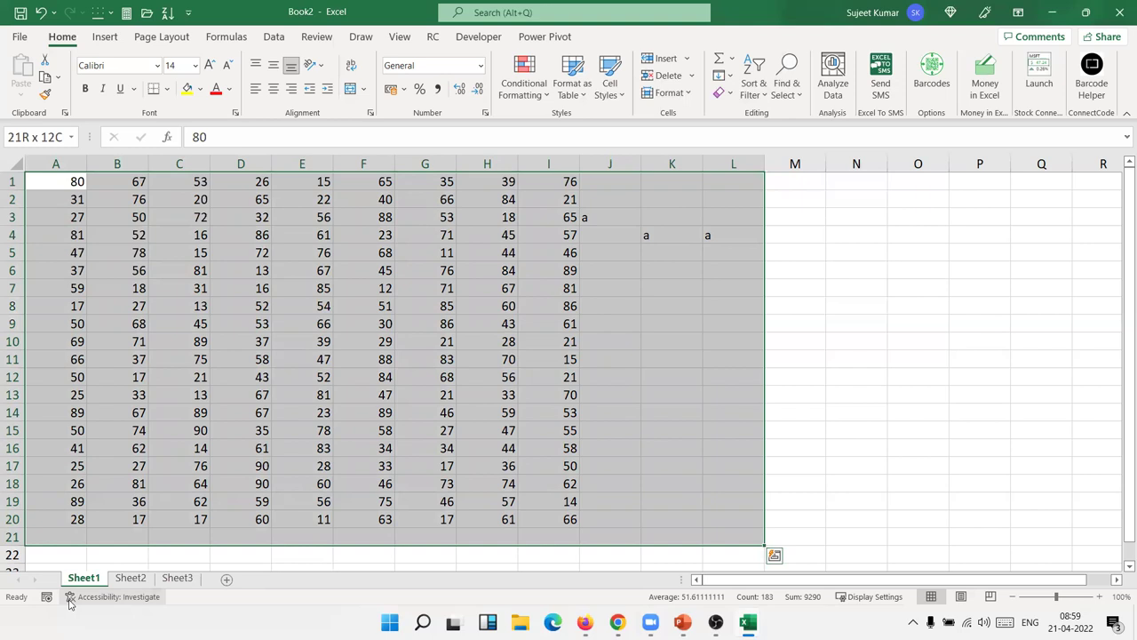
# - Select from I20 back to A1 with Ctrl+Shift+Home, return to A1, and create Book3
pyautogui.click(552, 519)
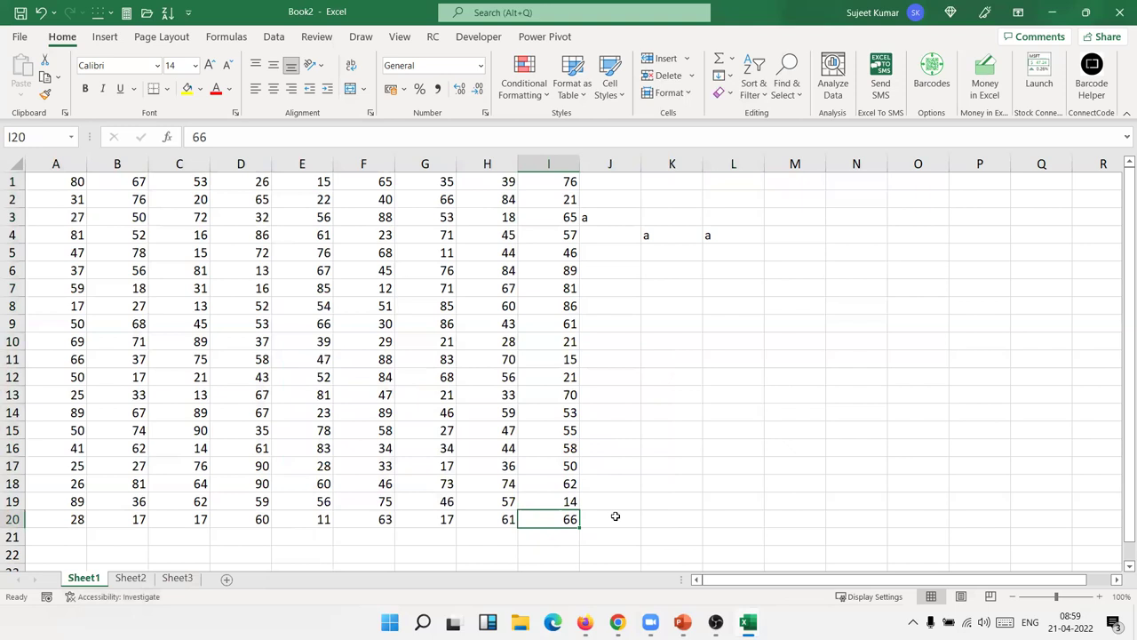
pyautogui.hotkey('ctrl', 'shift', 'Home')
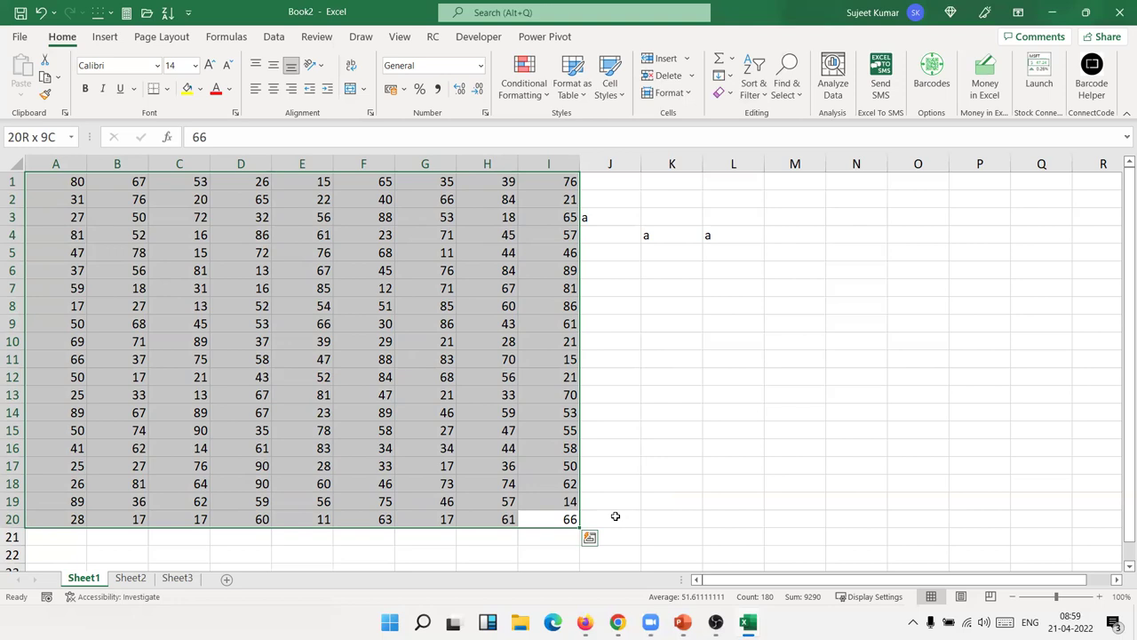
pyautogui.press('Right')
pyautogui.press('Right')
pyautogui.press('Up')
pyautogui.press('Up')
pyautogui.press('Up')
pyautogui.press('Up')
pyautogui.press('Up')
pyautogui.press('Up')
pyautogui.press('Left')
pyautogui.press('Left')
pyautogui.press('Home')
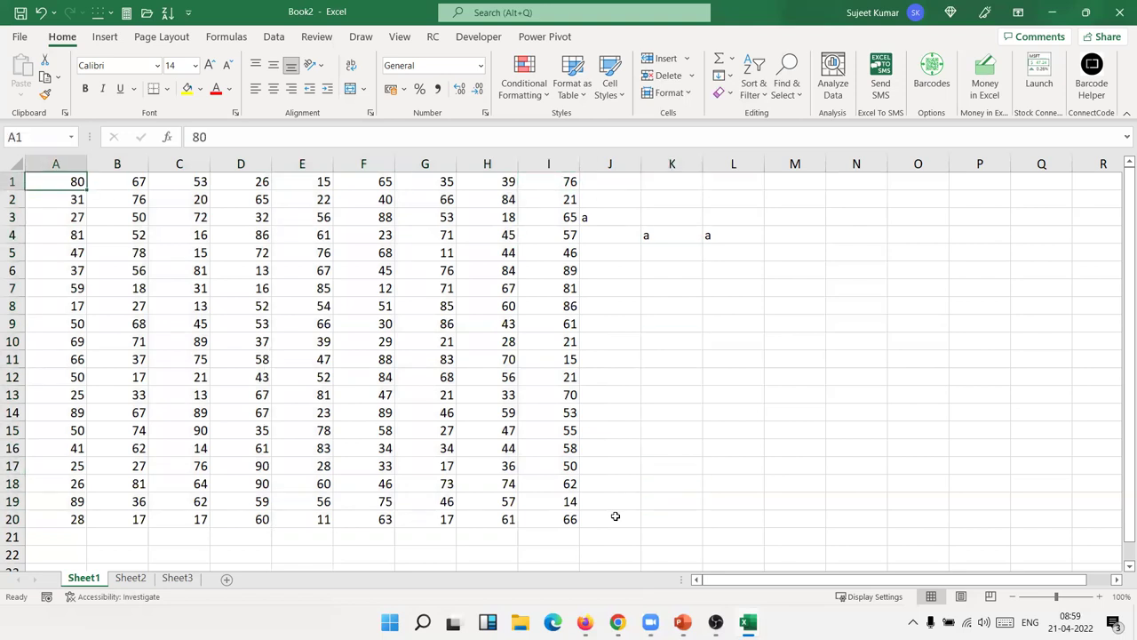
pyautogui.hotkey('ctrl', 'n')
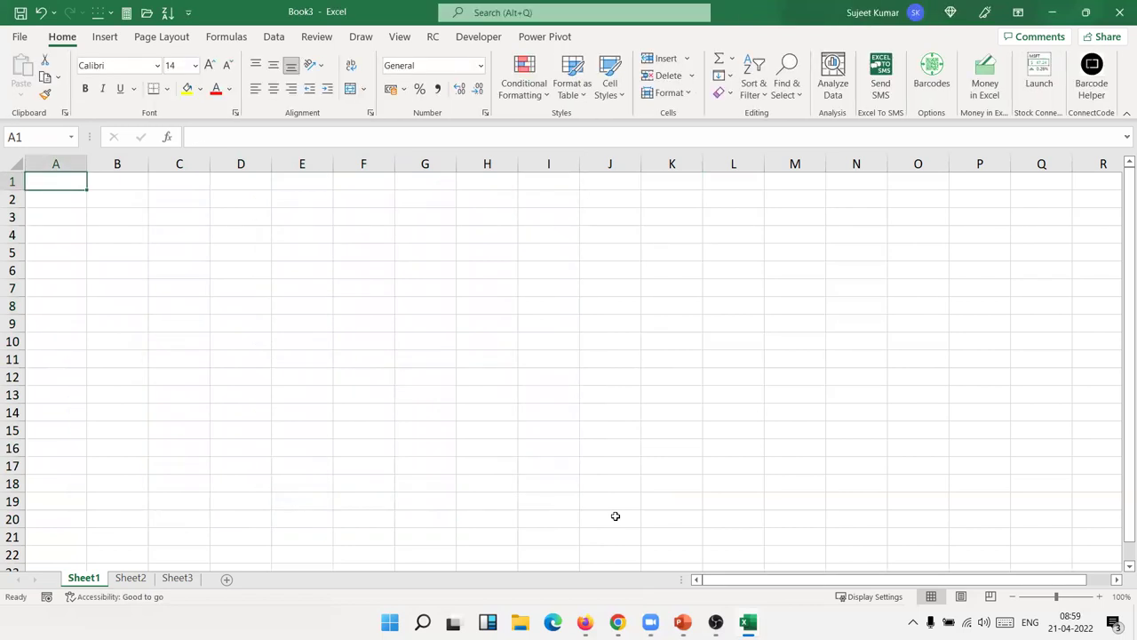
# - Add Sheet4, Sheet5 and Sheet6, then return to Sheet1 and select A2:B2
pyautogui.click(231, 580)
pyautogui.click(273, 579)
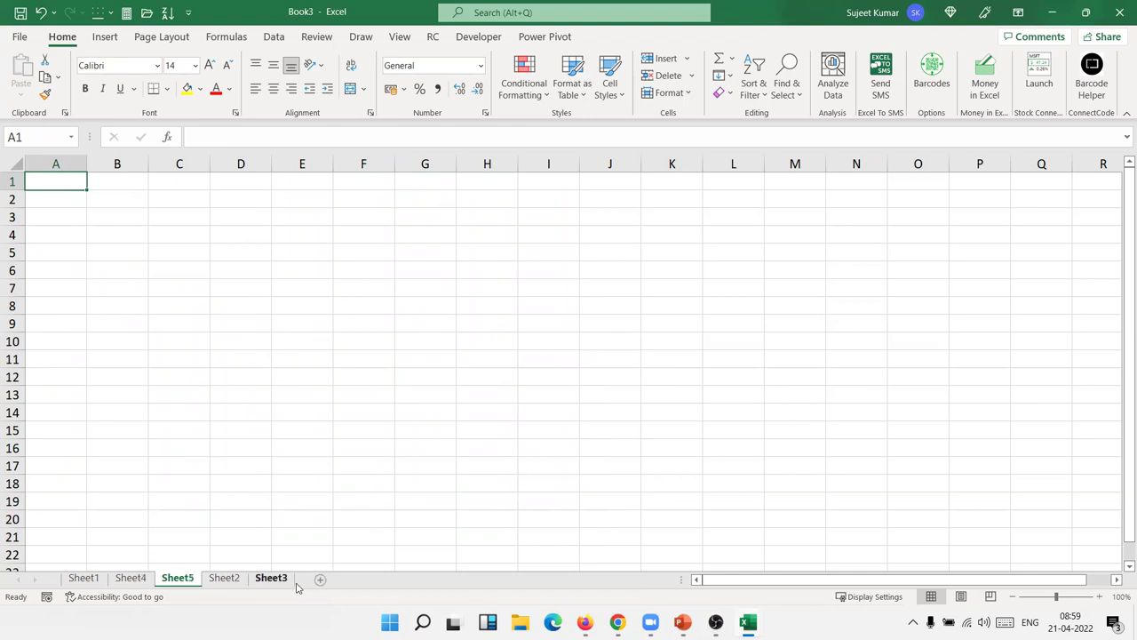
pyautogui.click(320, 580)
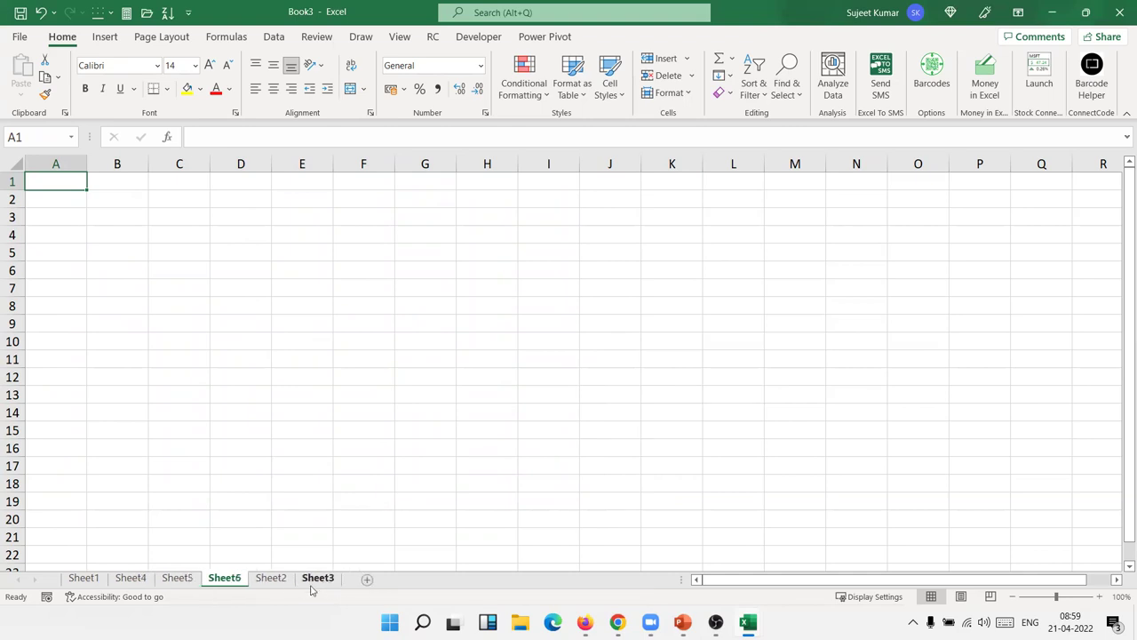
pyautogui.click(100, 578)
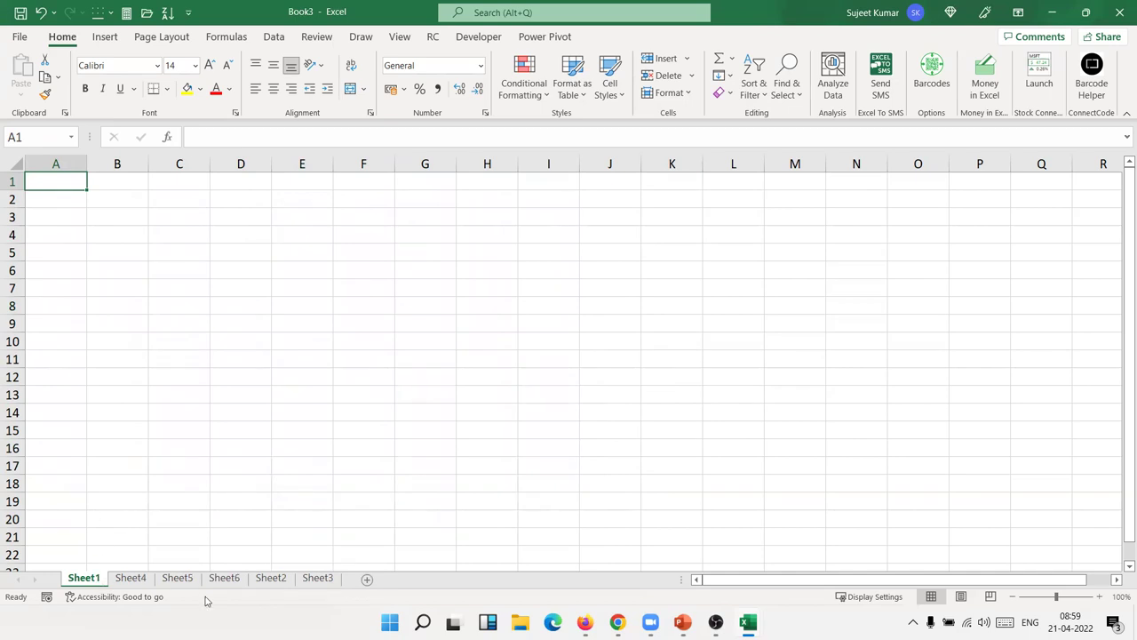
pyautogui.click(58, 201)
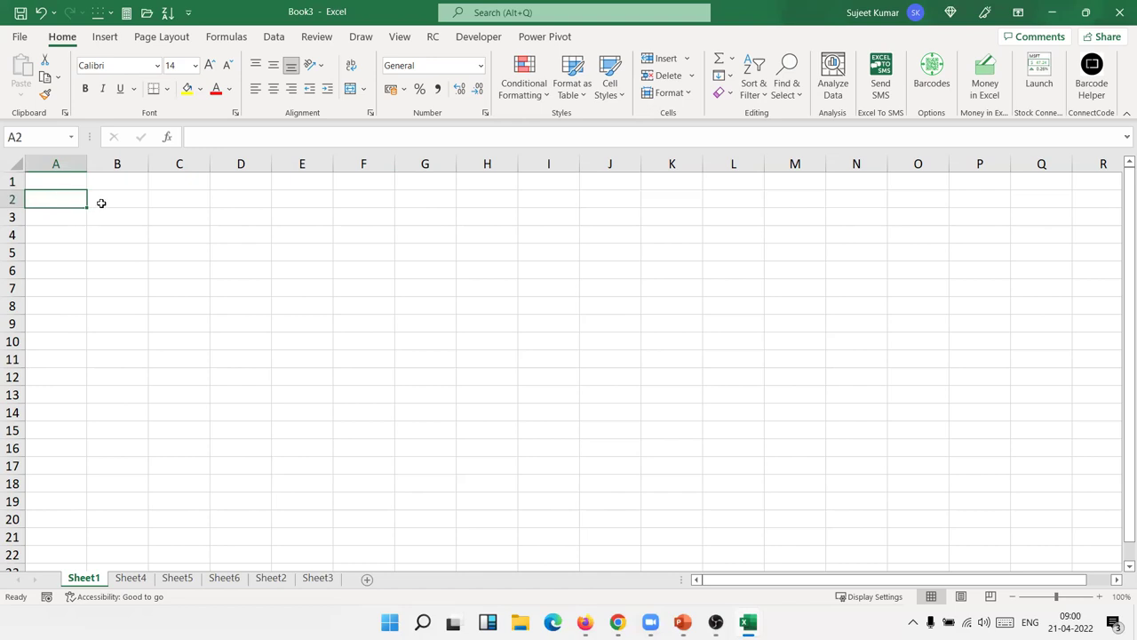
pyautogui.moveTo(99, 204); pyautogui.dragTo(55, 212)
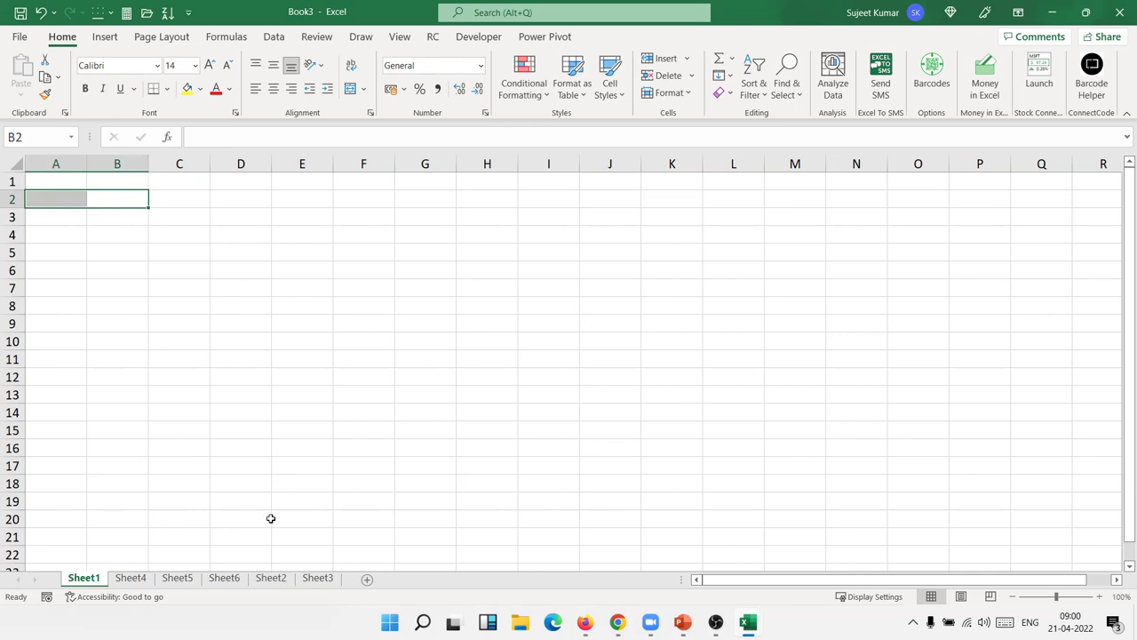
# - Select A2 and Shift-select the Sheet3 tab to group all six sheets
pyautogui.click(46, 204)
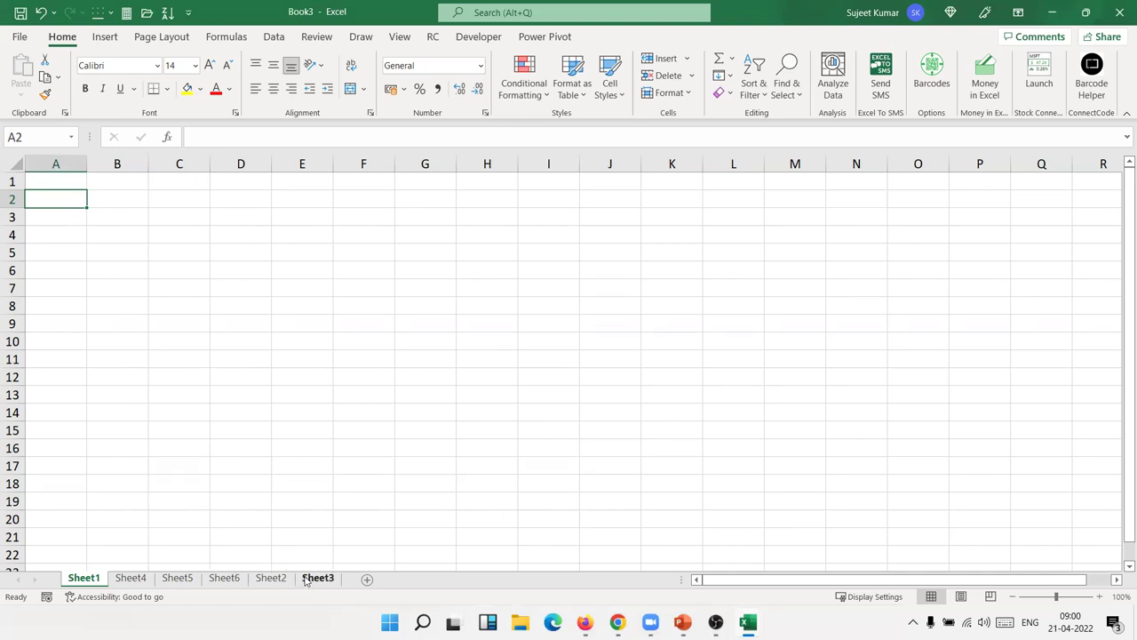
pyautogui.keyDown('shift'); pyautogui.click(306, 578); pyautogui.keyUp('shift')
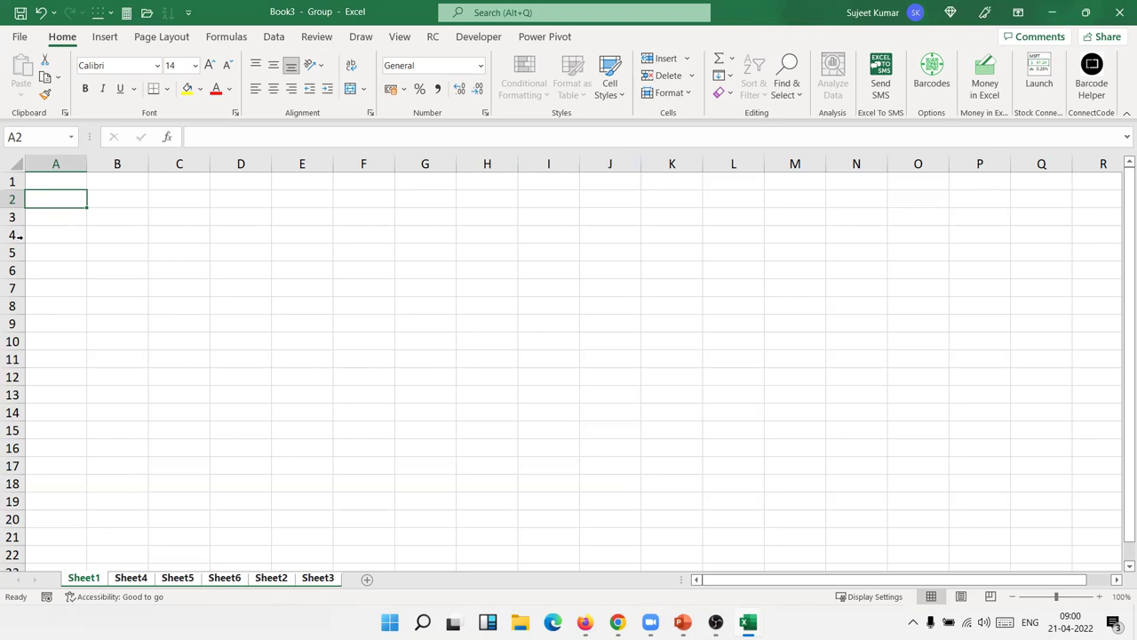
# - Enter 'Date' in A2 and today's date, 21-04-2022, in B2
pyautogui.write('Date')
pyautogui.press('Tab')
pyautogui.hotkey('ctrl', ';')
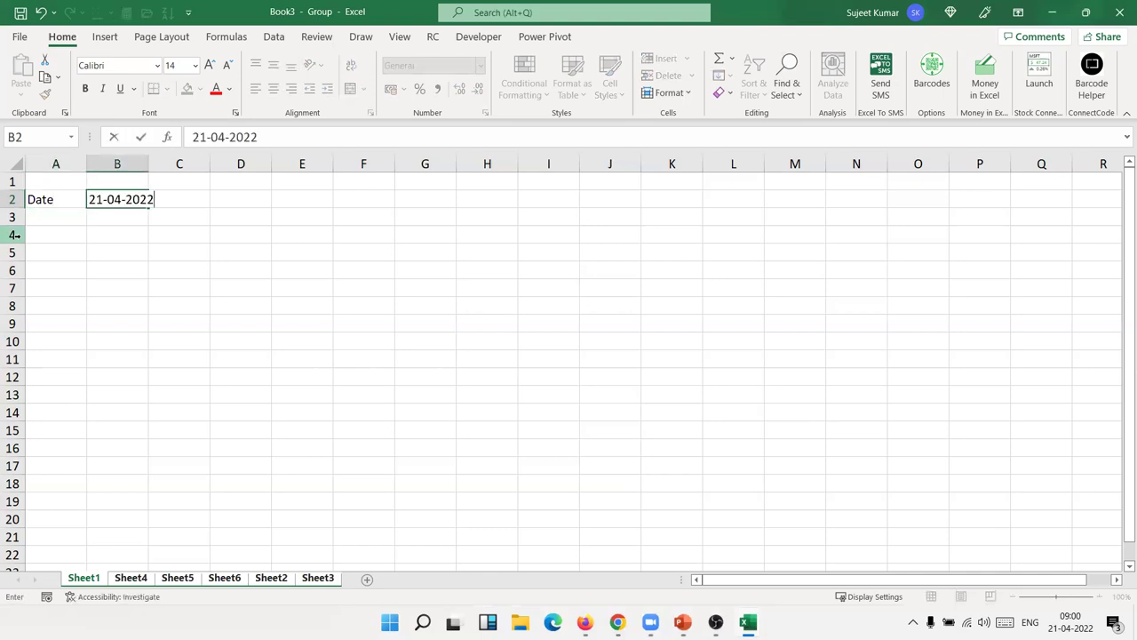
pyautogui.press('Return')
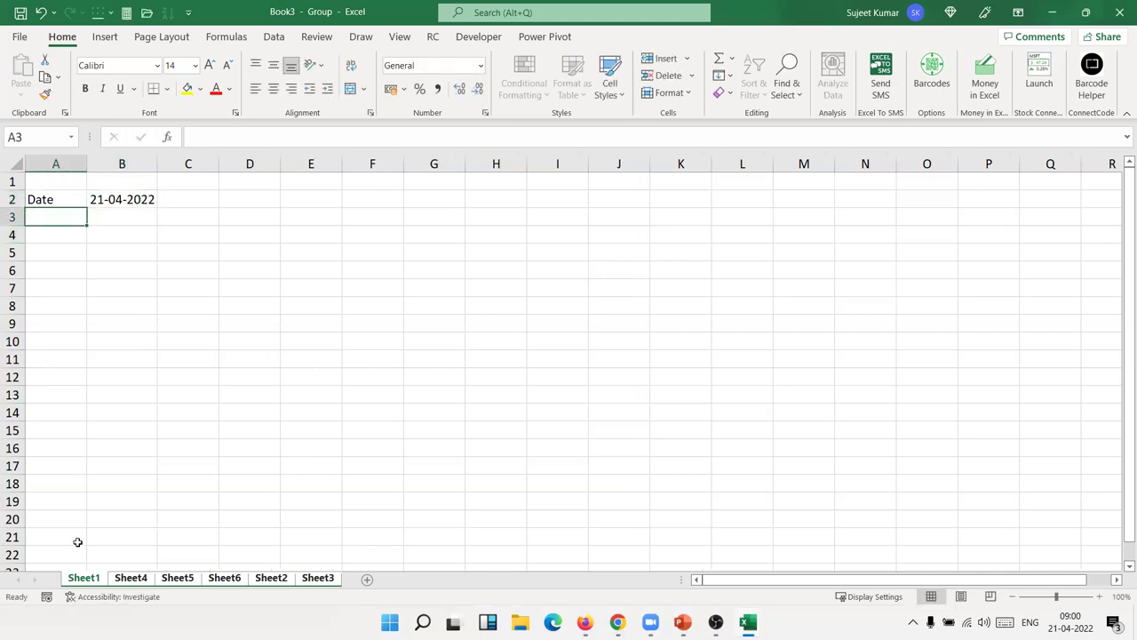
# - Ungroup the sheets by switching to Sheet4, then step through neighbouring sheets
pyautogui.click(131, 579)
pyautogui.hotkey('ctrl', 'pagedown')
pyautogui.hotkey('ctrl', 'pagedown')
pyautogui.hotkey('ctrl', 'pagedown')
pyautogui.hotkey('ctrl', 'pagedown')
pyautogui.hotkey('ctrl', 'pageup')
pyautogui.hotkey('ctrl', 'pageup')
pyautogui.hotkey('ctrl', 'pageup')
pyautogui.hotkey('ctrl', 'pageup')
pyautogui.hotkey('ctrl', 'pageup')
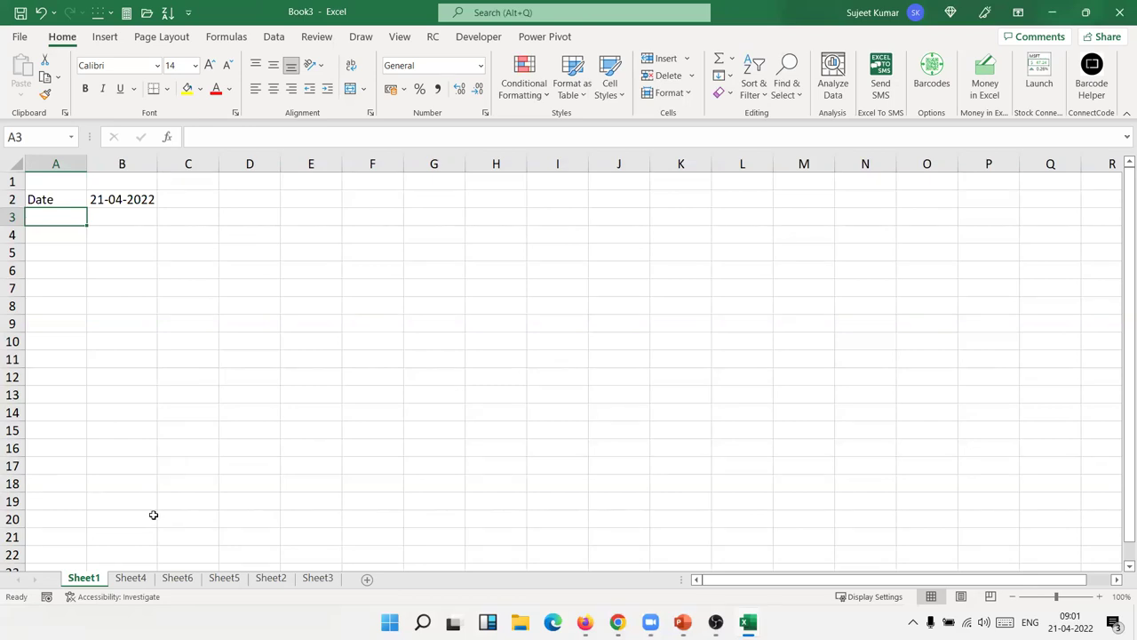
# - Group Sheet6 and Sheet2 with Sheet1, then enter 'Time' in A5 and today's date, 21-04-2022, in B5
pyautogui.keyDown('ctrl'); pyautogui.click(177, 579); pyautogui.keyUp('ctrl')
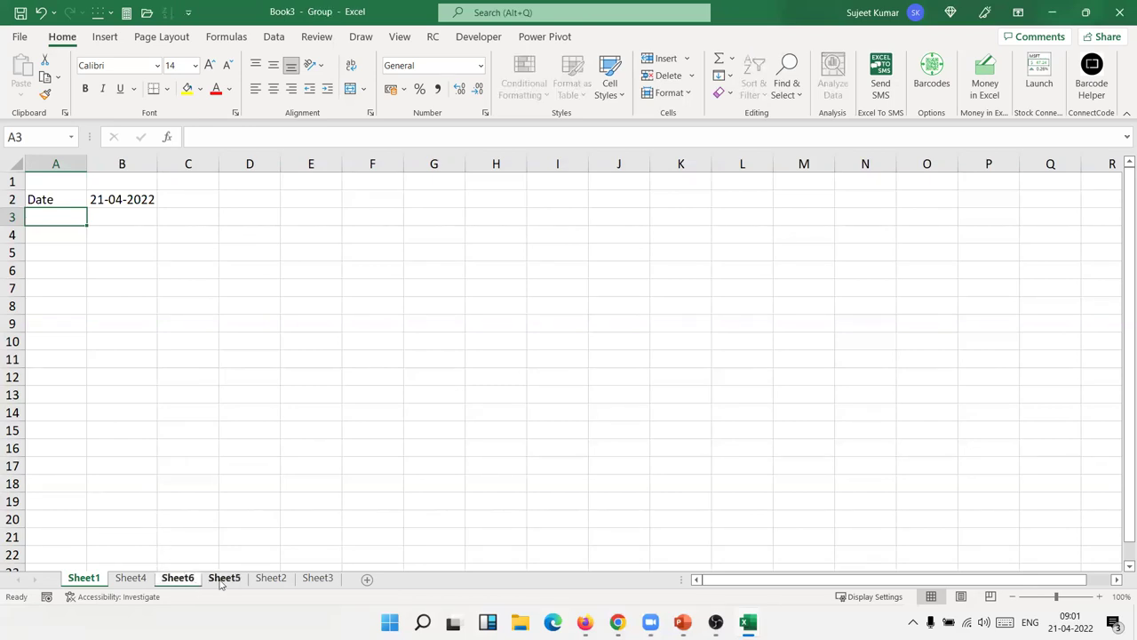
pyautogui.keyDown('ctrl'); pyautogui.click(252, 579); pyautogui.keyUp('ctrl')
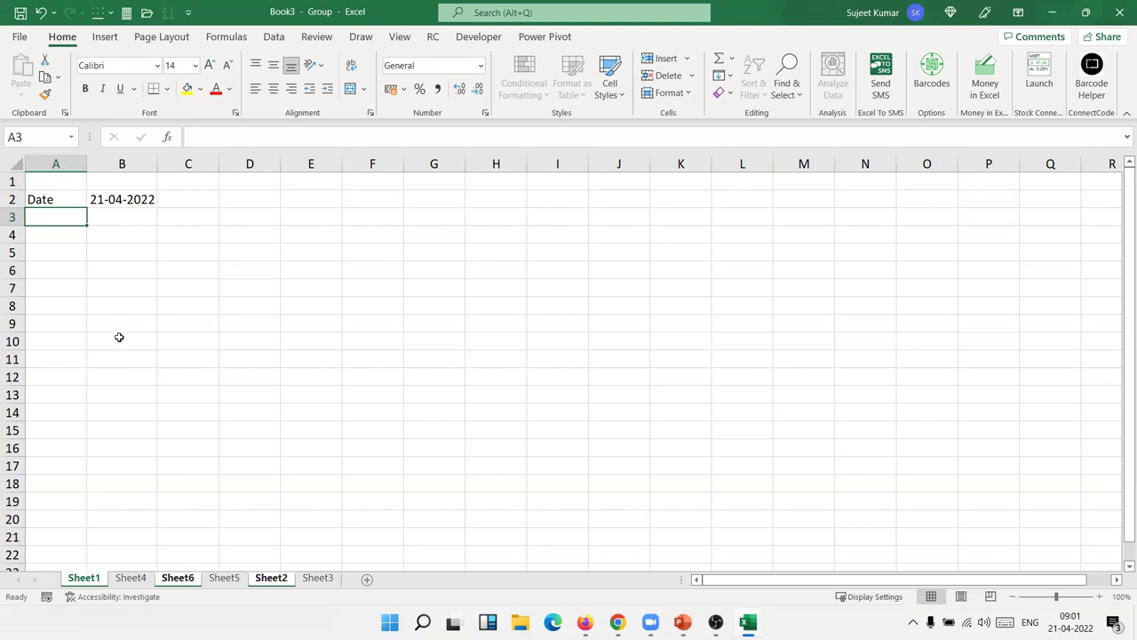
pyautogui.click(70, 251)
pyautogui.write('Time')
pyautogui.press('Tab')
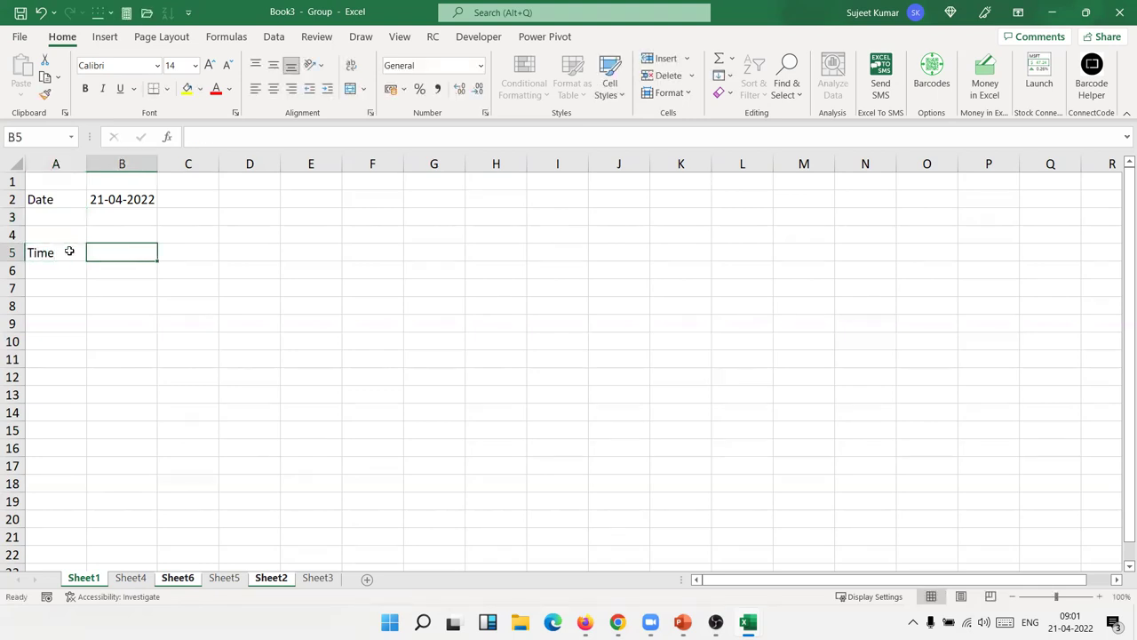
pyautogui.hotkey('ctrl', ';')
pyautogui.press('Return')
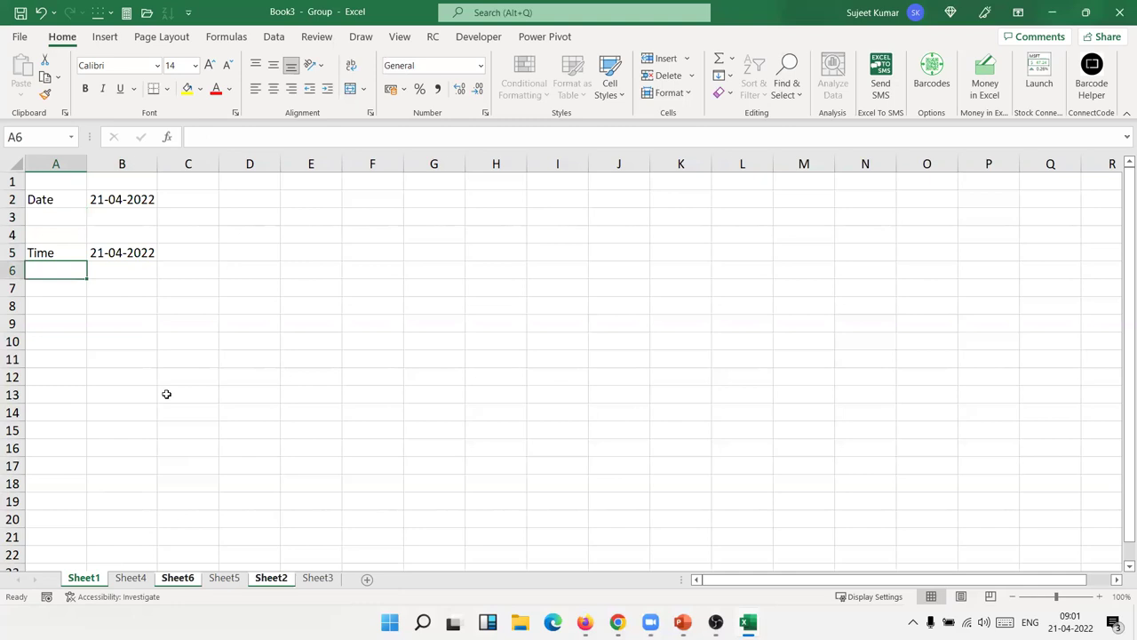
pyautogui.click(127, 346)
# - Ungroup the sheets via Sheet4 and confirm Sheet1, Sheet6 and Sheet2 gained the Time row
pyautogui.keyDown('ctrl'); pyautogui.click(139, 580); pyautogui.keyUp('ctrl')
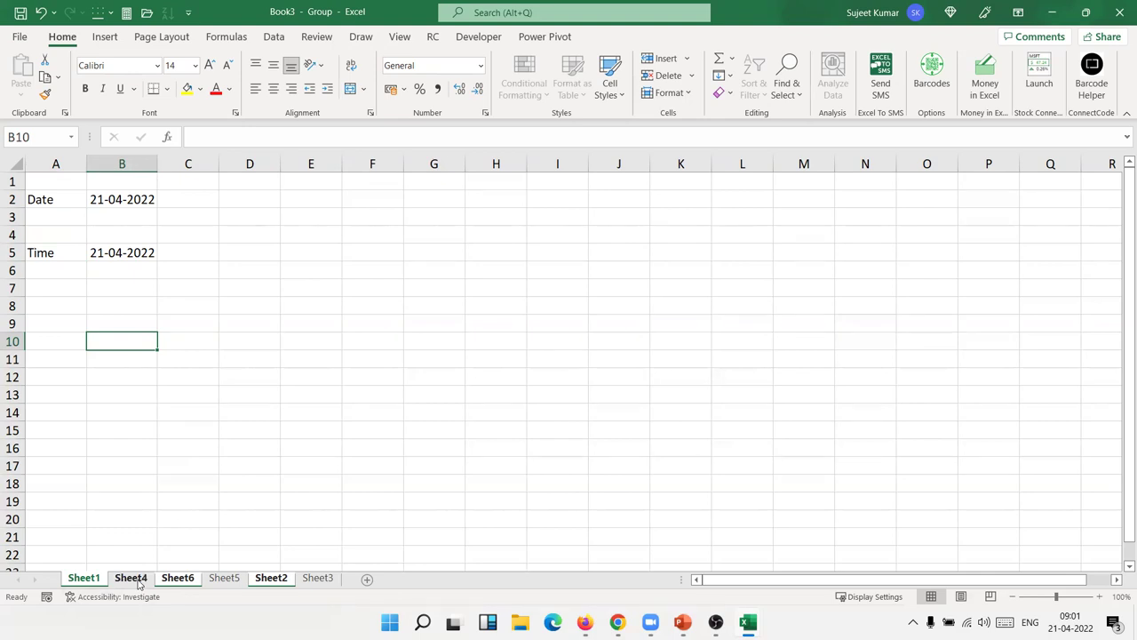
pyautogui.click(139, 579)
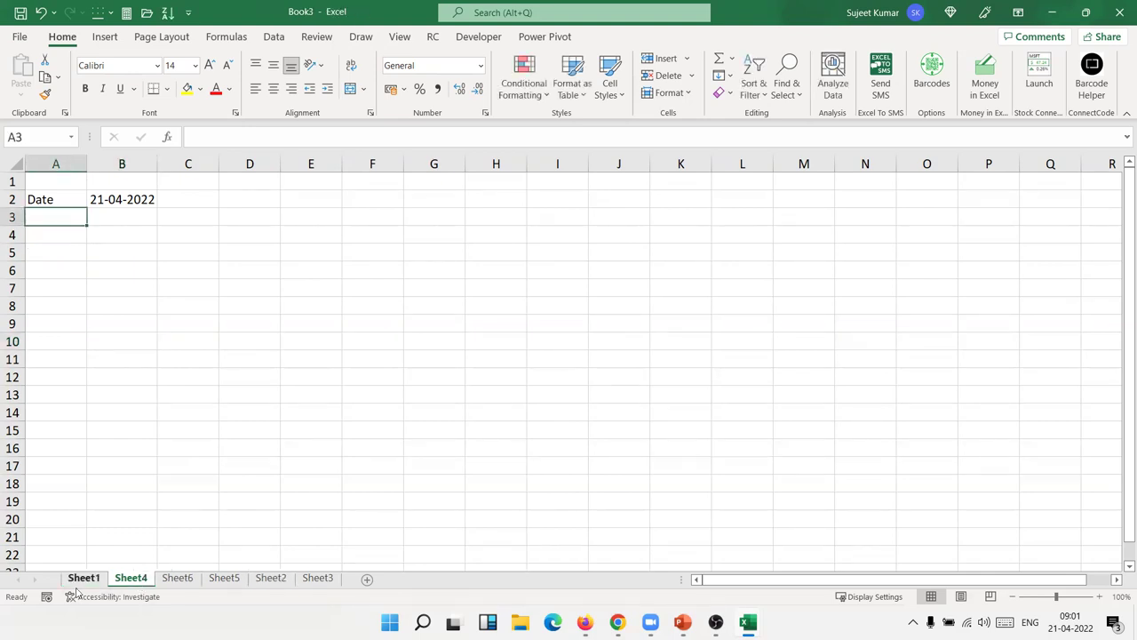
pyautogui.click(78, 581)
pyautogui.click(140, 581)
pyautogui.click(175, 581)
pyautogui.click(223, 579)
pyautogui.click(268, 579)
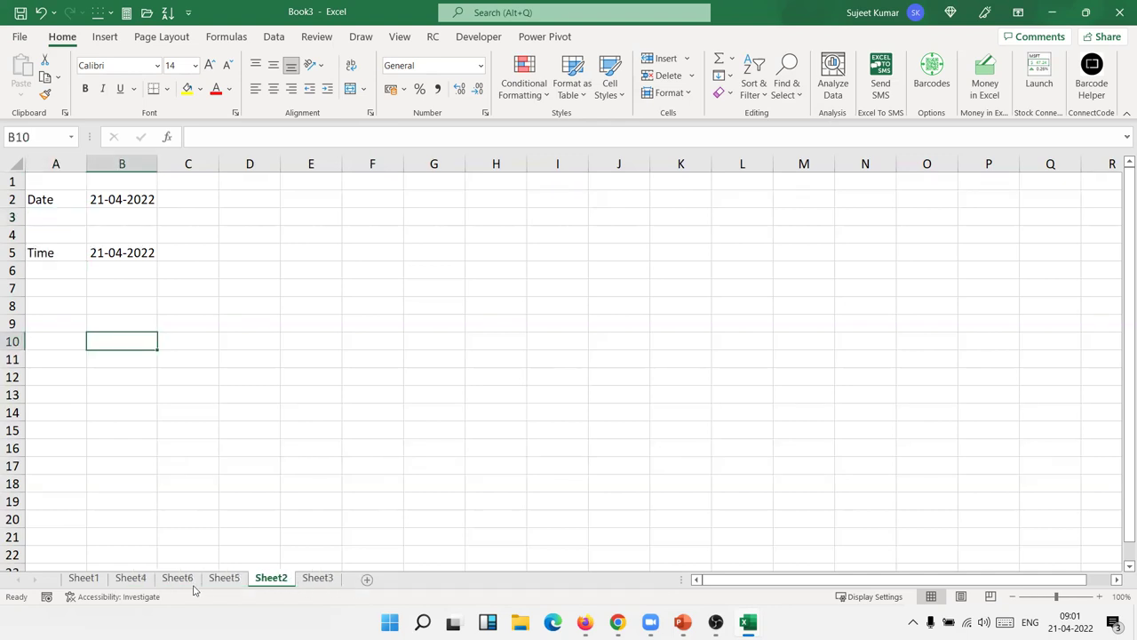
pyautogui.moveTo(747, 622)
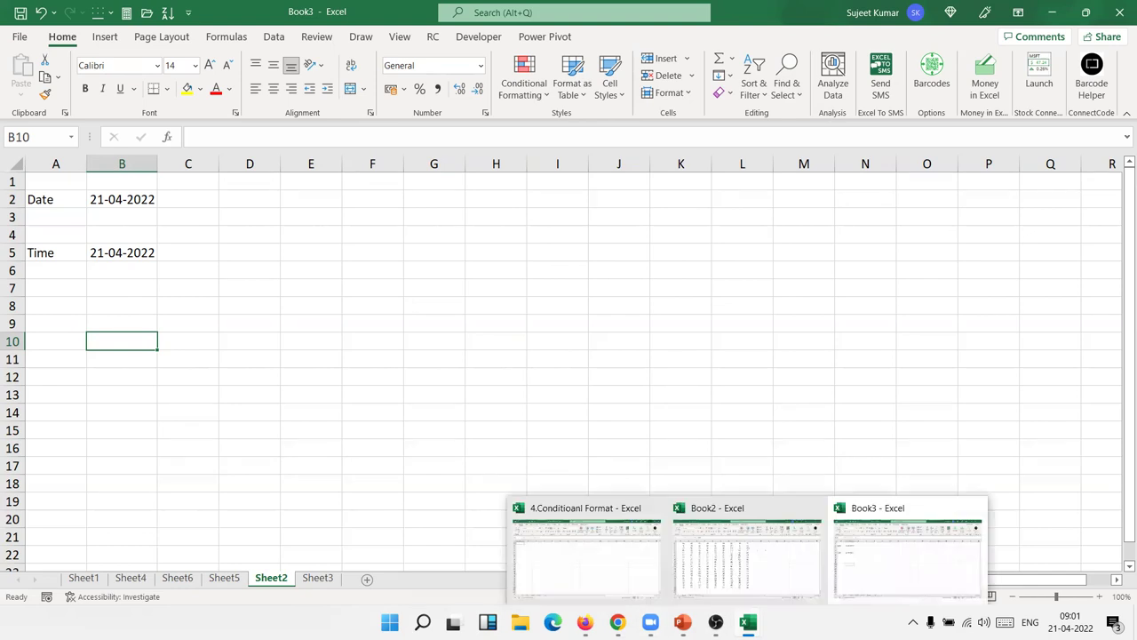
# - In Book2, select fourteen scattered cells including B4, C8, F11, I15, H2, A6 and D3
pyautogui.click(702, 583)
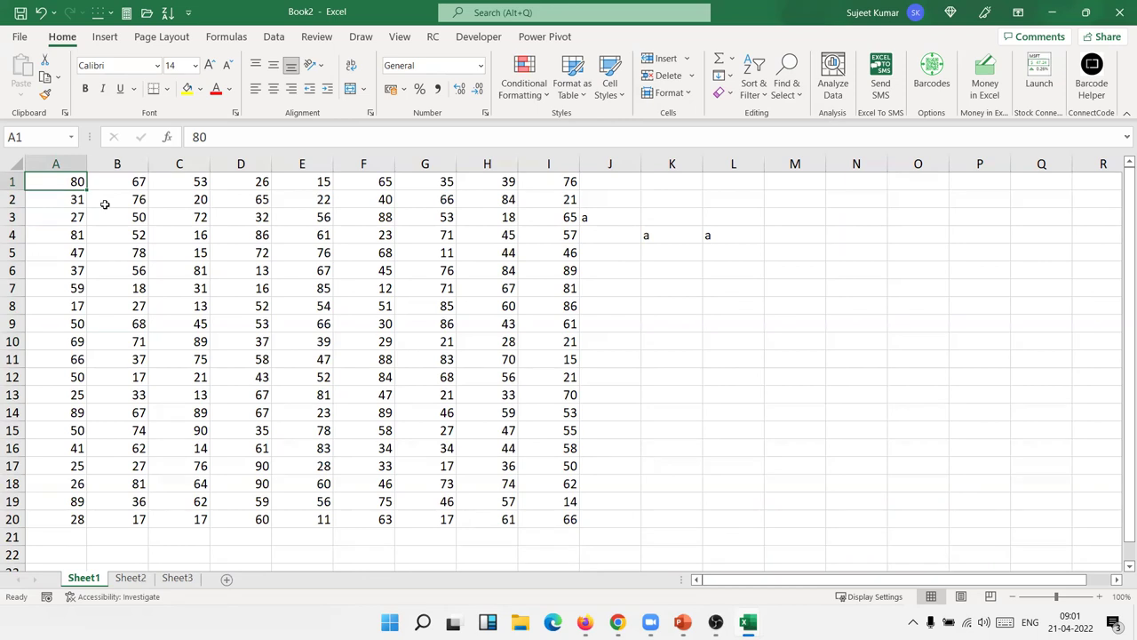
pyautogui.keyDown('ctrl'); pyautogui.click(114, 235); pyautogui.keyUp('ctrl')
pyautogui.keyDown('ctrl'); pyautogui.click(174, 306); pyautogui.keyUp('ctrl')
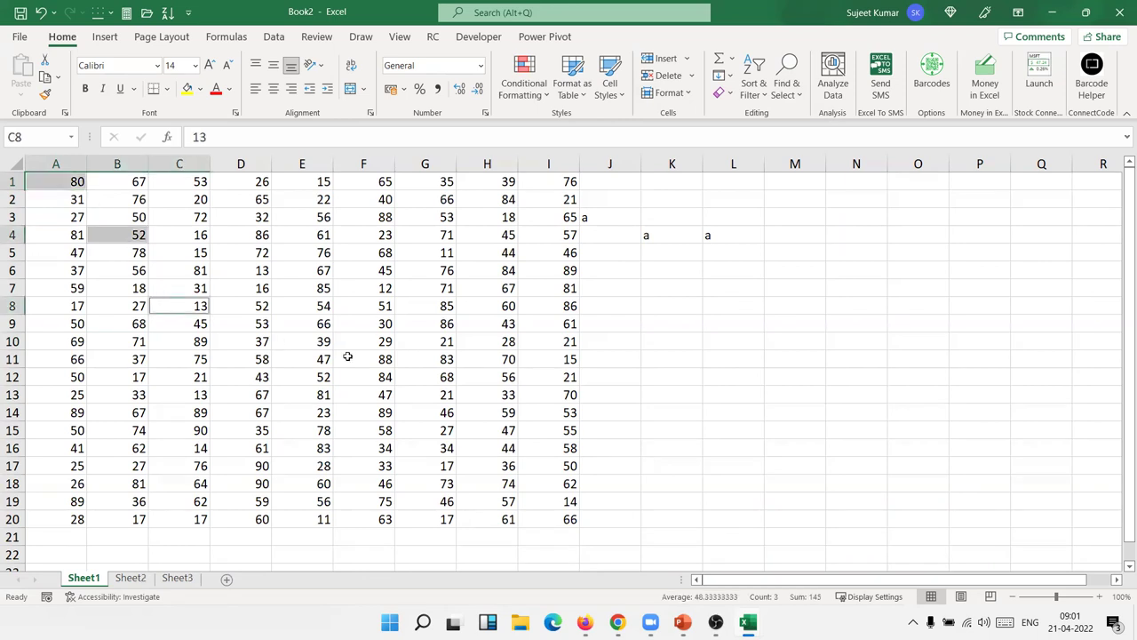
pyautogui.keyDown('ctrl'); pyautogui.click(348, 357); pyautogui.keyUp('ctrl')
pyautogui.keyDown('ctrl'); pyautogui.click(568, 430); pyautogui.keyUp('ctrl')
pyautogui.keyDown('ctrl'); pyautogui.click(567, 290); pyautogui.keyUp('ctrl')
pyautogui.keyDown('ctrl'); pyautogui.click(500, 199); pyautogui.keyUp('ctrl')
pyautogui.keyDown('ctrl'); pyautogui.click(384, 220); pyautogui.keyUp('ctrl')
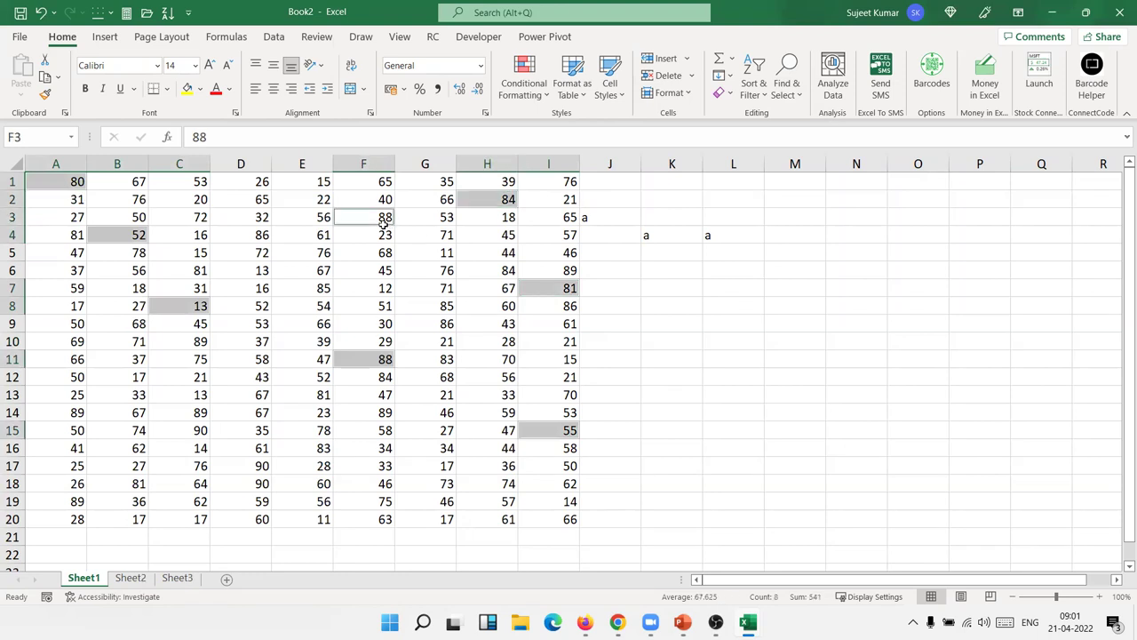
pyautogui.keyDown('ctrl'); pyautogui.click(264, 289); pyautogui.keyUp('ctrl')
pyautogui.keyDown('ctrl'); pyautogui.click(263, 450); pyautogui.keyUp('ctrl')
pyautogui.keyDown('ctrl'); pyautogui.click(96, 429); pyautogui.keyUp('ctrl')
pyautogui.keyDown('ctrl'); pyautogui.click(75, 324); pyautogui.keyUp('ctrl')
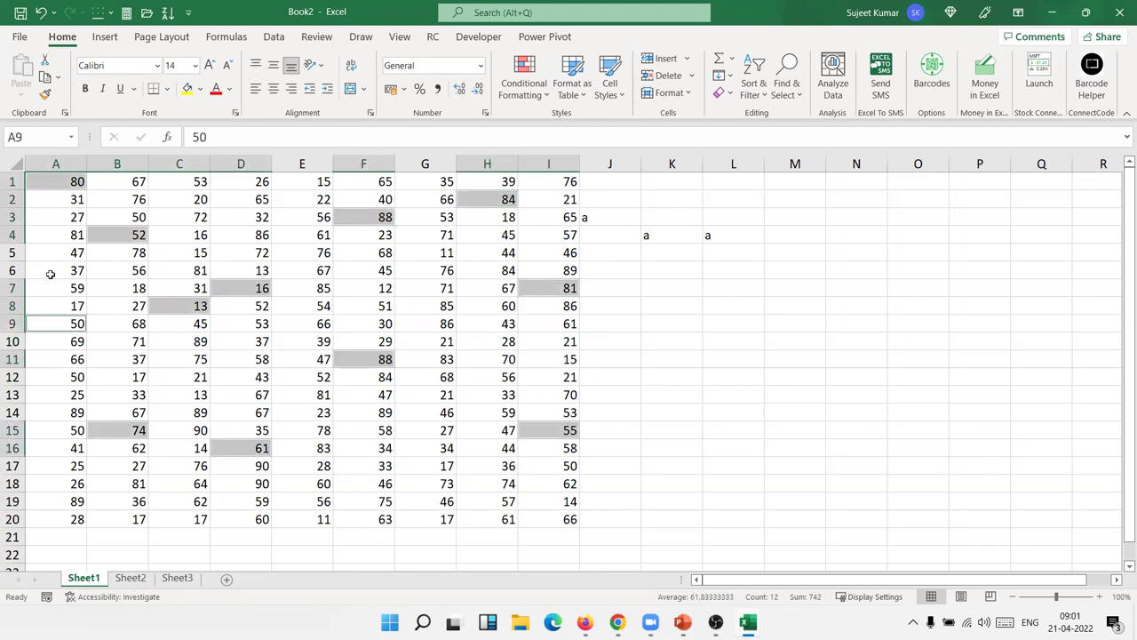
pyautogui.keyDown('ctrl'); pyautogui.click(73, 267); pyautogui.keyUp('ctrl')
pyautogui.keyDown('ctrl'); pyautogui.click(222, 219); pyautogui.keyUp('ctrl')
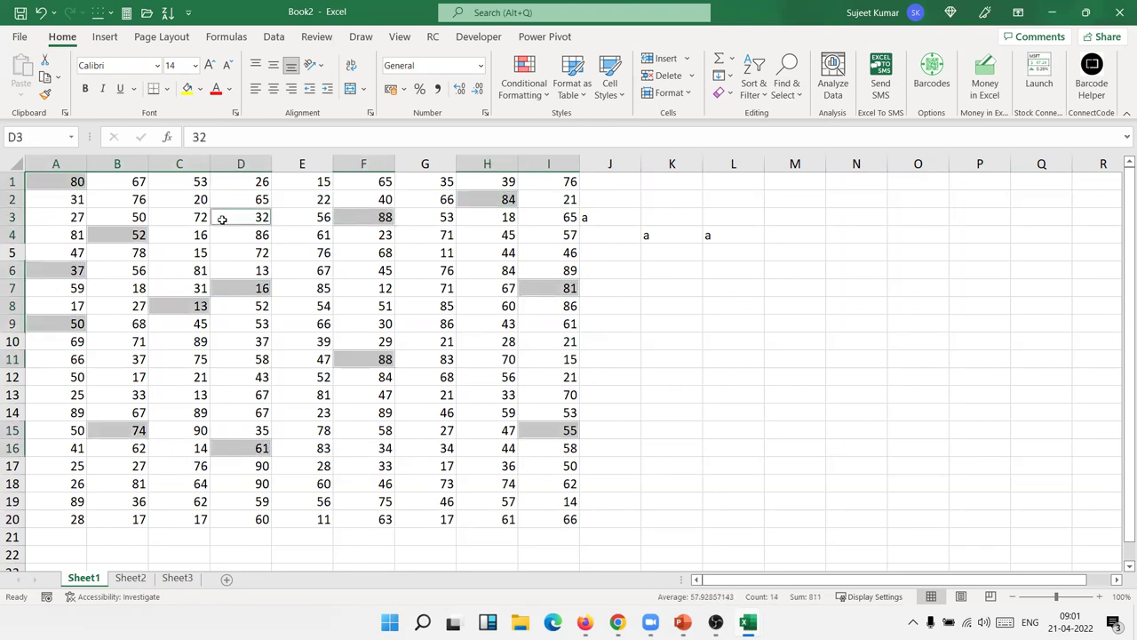
# - Fill the selected cells yellow, then dismiss the multiple-selections copy warning
pyautogui.click(186, 88)
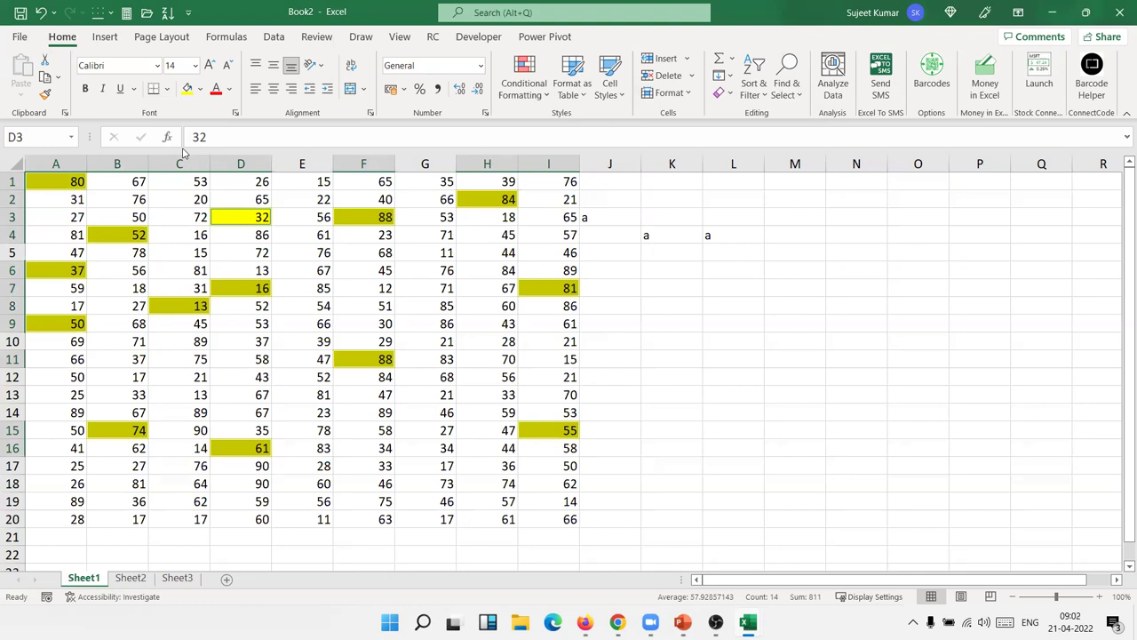
pyautogui.hotkey('ctrl', 'c')
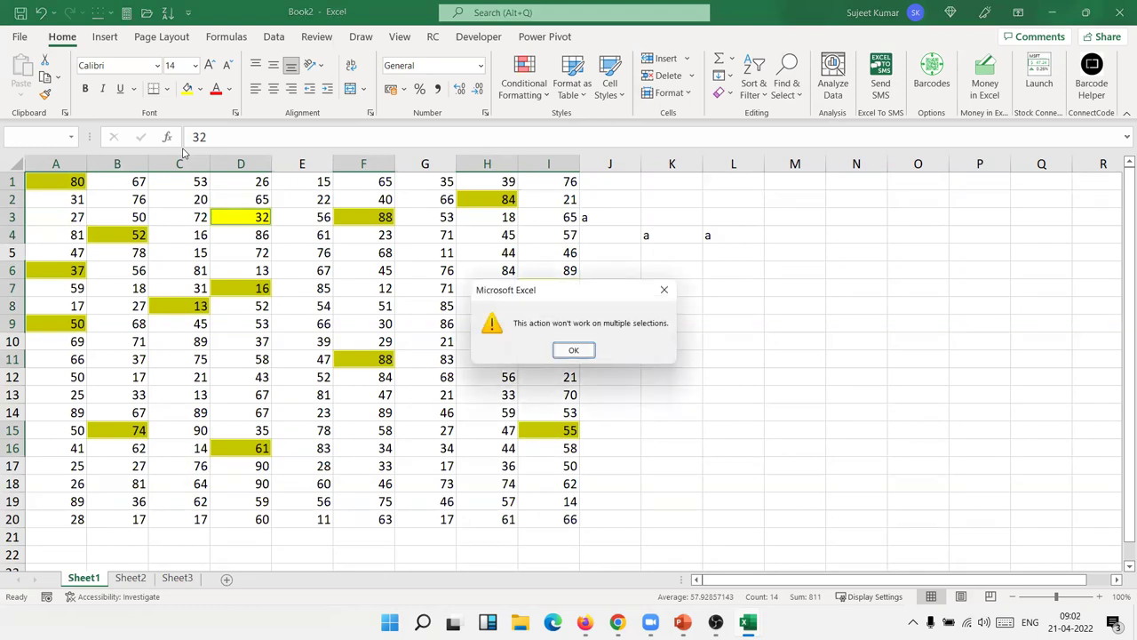
pyautogui.press('Return')
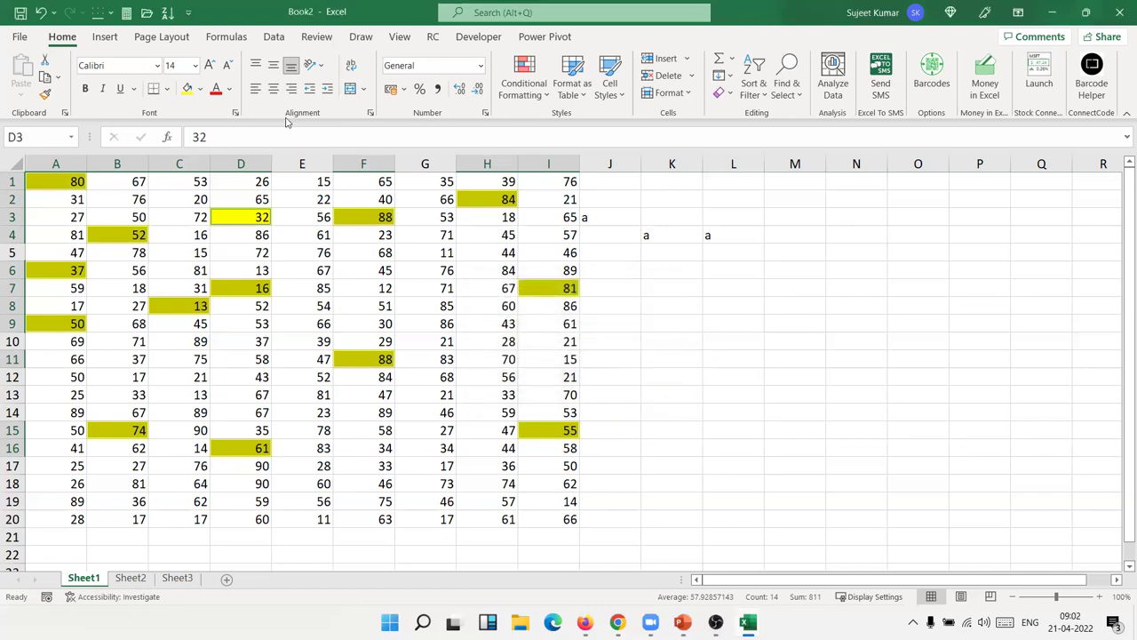
# - Copy the values in A1, D1, F1 and I1 as one selection
pyautogui.click(245, 231)
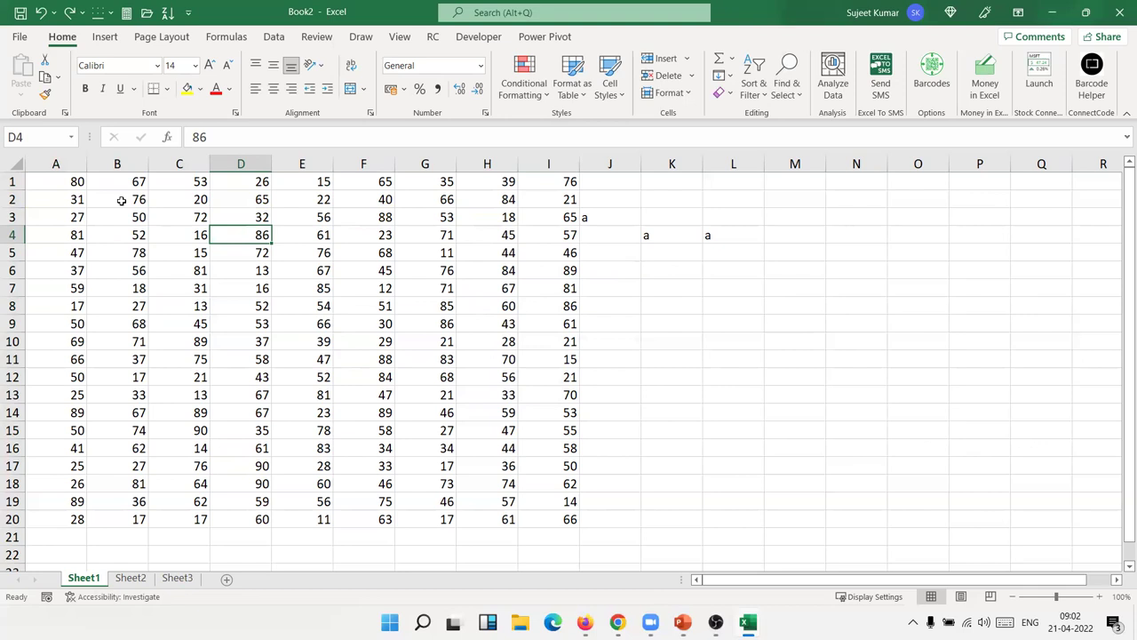
pyautogui.click(56, 181)
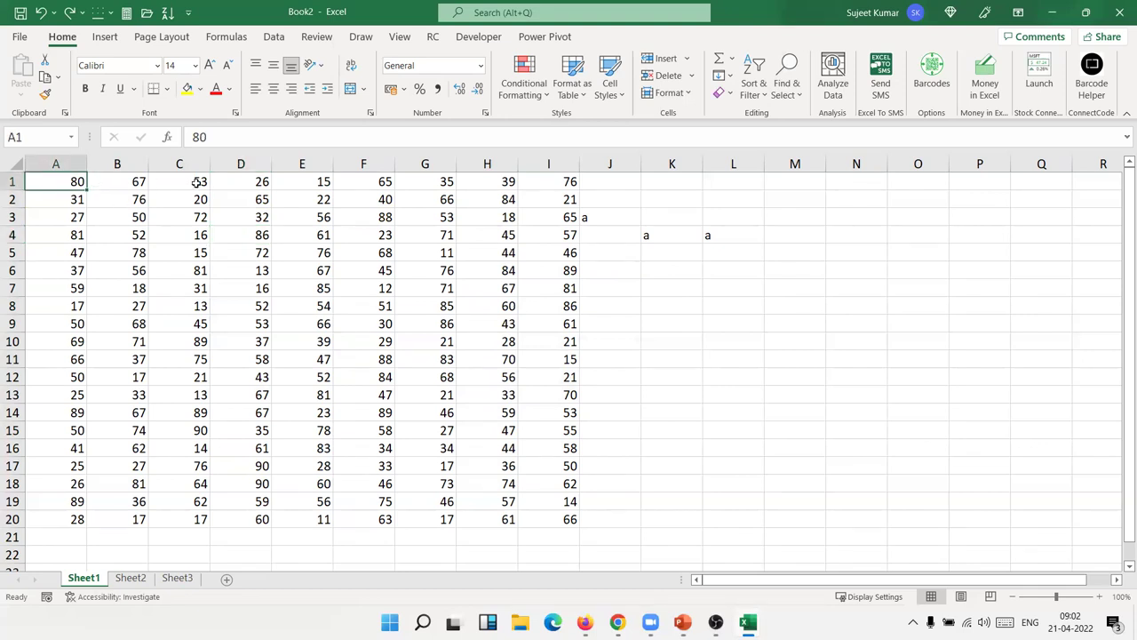
pyautogui.keyDown('ctrl'); pyautogui.click(249, 181); pyautogui.keyUp('ctrl')
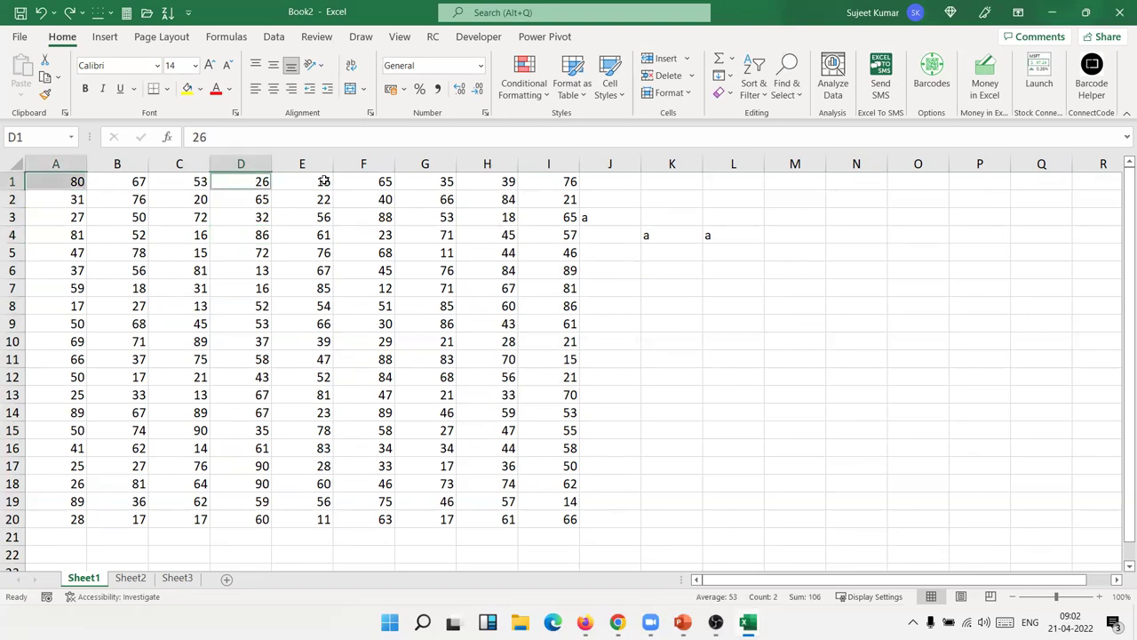
pyautogui.keyDown('ctrl'); pyautogui.click(379, 181); pyautogui.keyUp('ctrl')
pyautogui.keyDown('ctrl'); pyautogui.click(536, 182); pyautogui.keyUp('ctrl')
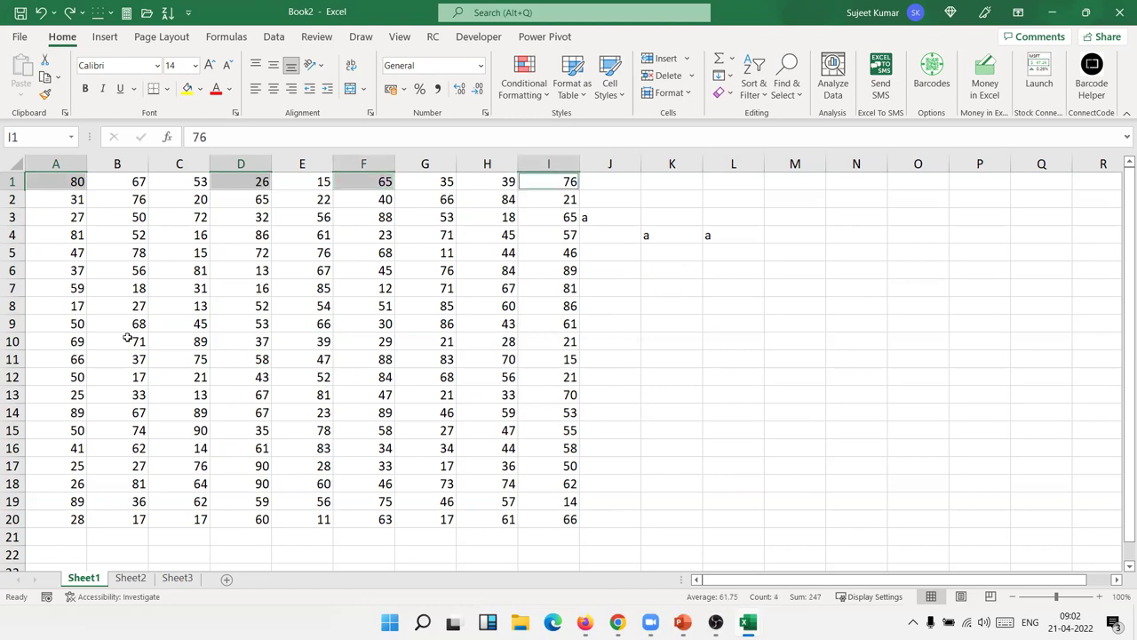
pyautogui.hotkey('ctrl', 'c')
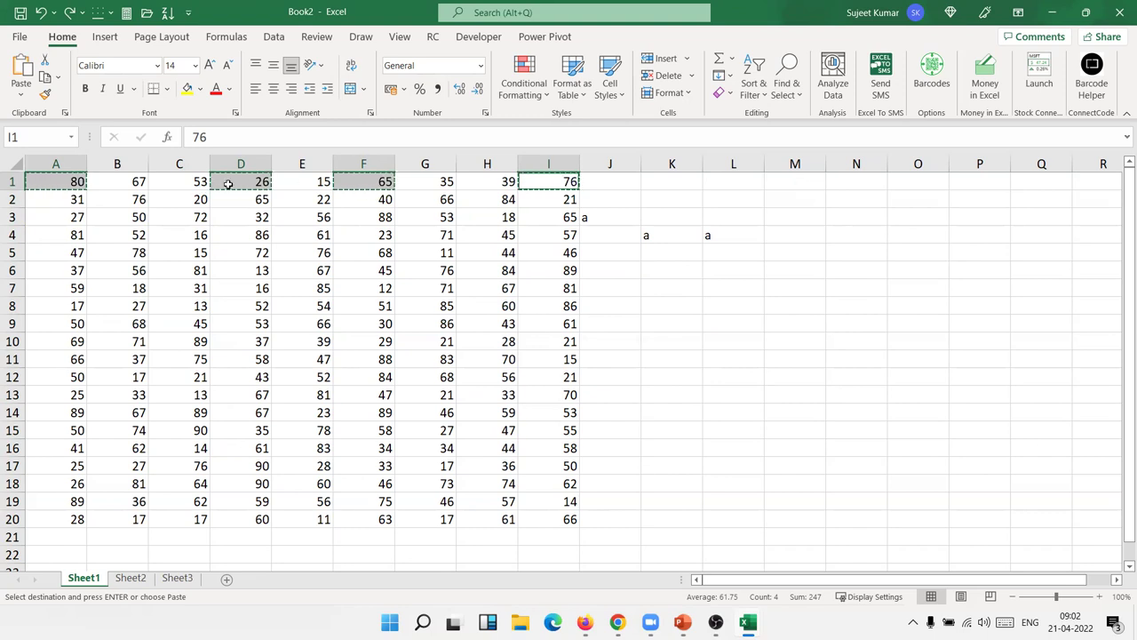
# - Paste 80, 26, 65 and 76 into M6:P6, then select J3:Q9 for clearing
pyautogui.click(805, 268)
pyautogui.hotkey('ctrl', 'v')
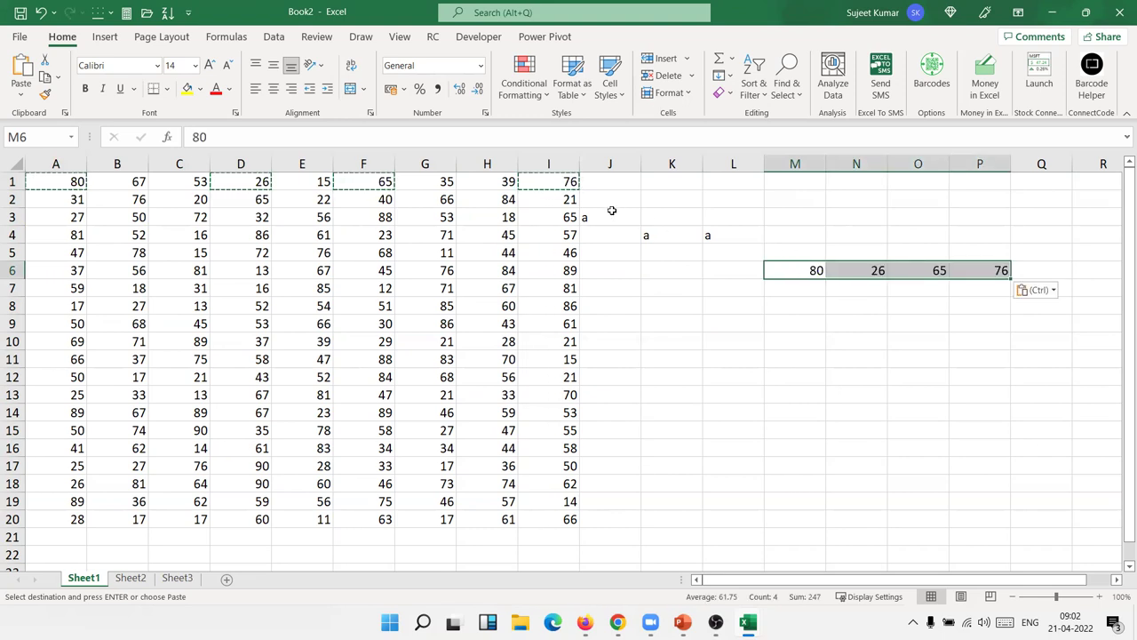
pyautogui.moveTo(611, 210); pyautogui.dragTo(1016, 315)
pyautogui.press('Delete')
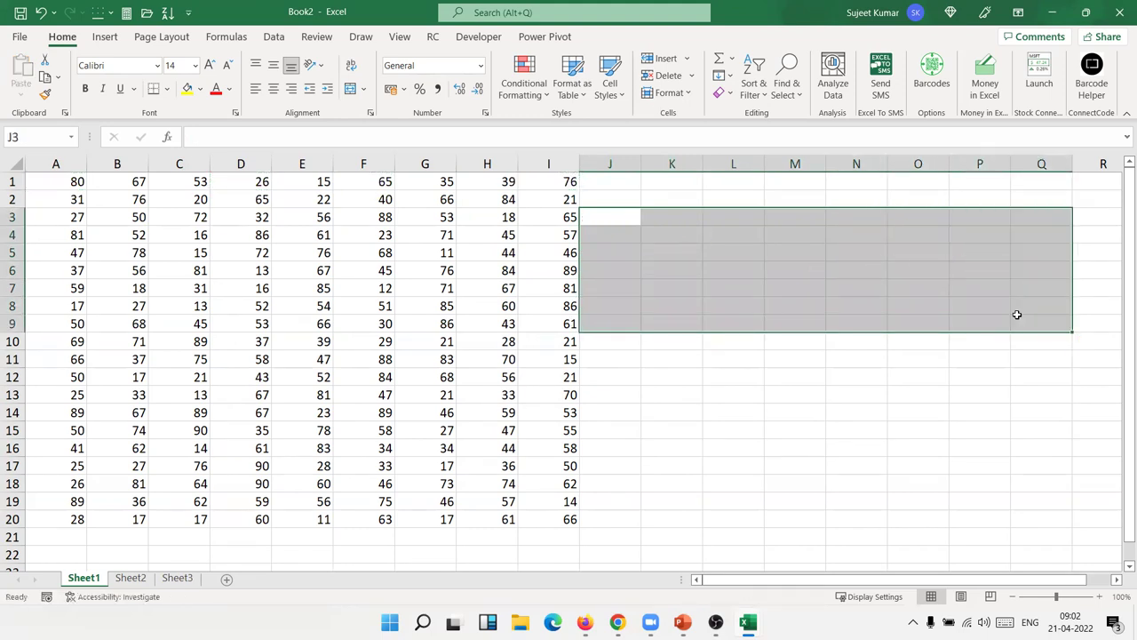
pyautogui.click(214, 253)
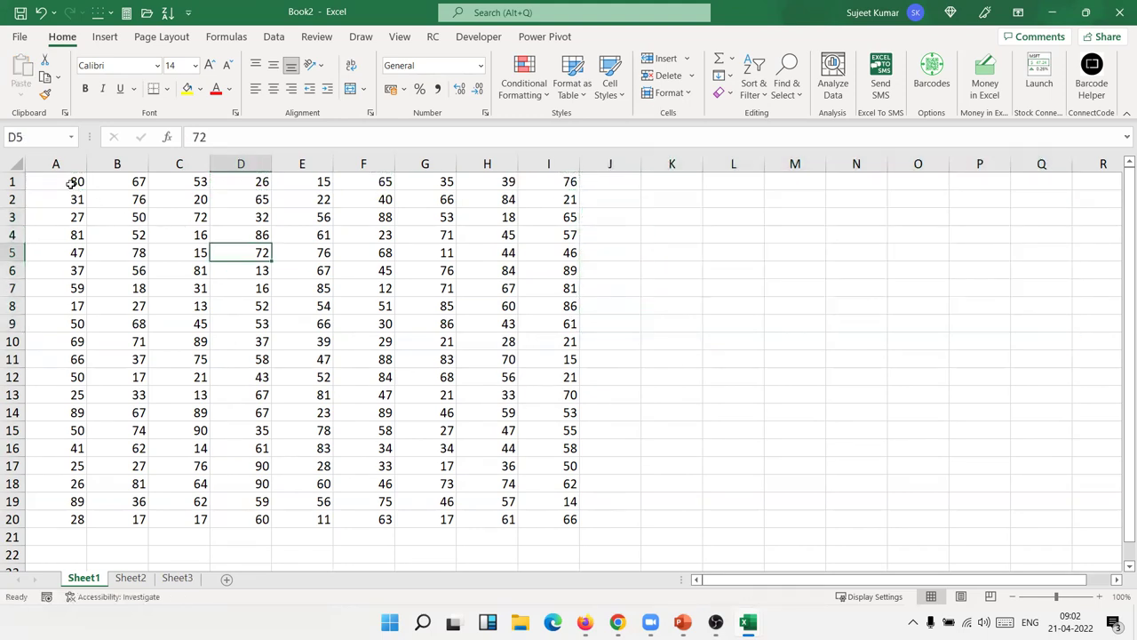
pyautogui.moveTo(71, 183); pyautogui.dragTo(67, 215)
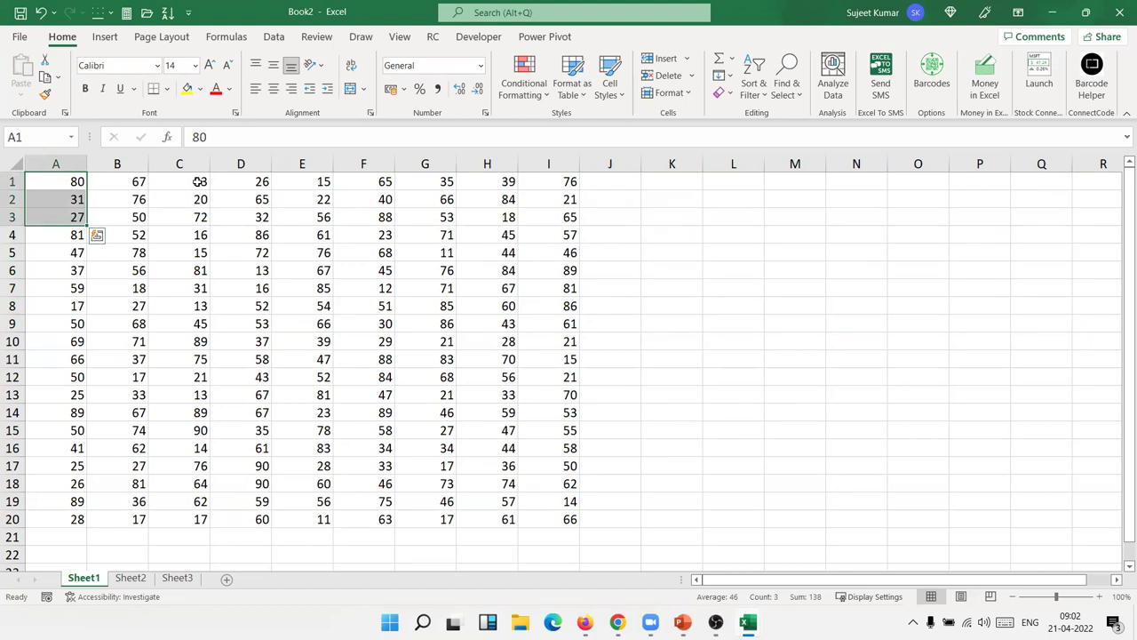
pyautogui.keyDown('ctrl'); pyautogui.moveTo(200, 181); pyautogui.dragTo(194, 215); pyautogui.keyUp('ctrl')
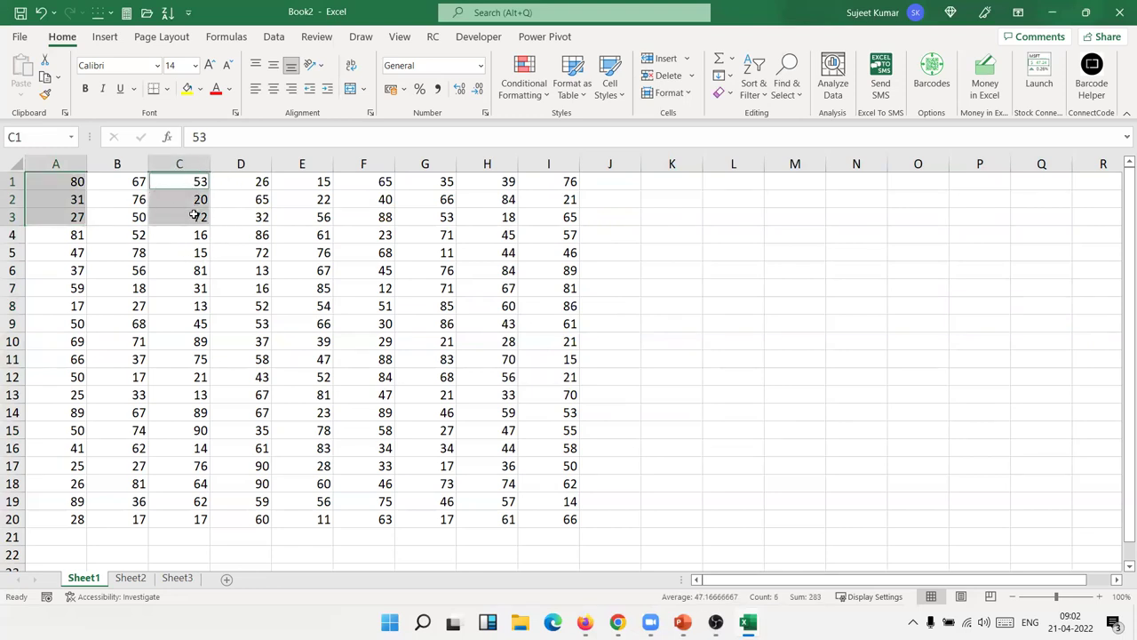
pyautogui.keyDown('ctrl'); pyautogui.click(431, 187); pyautogui.keyUp('ctrl')
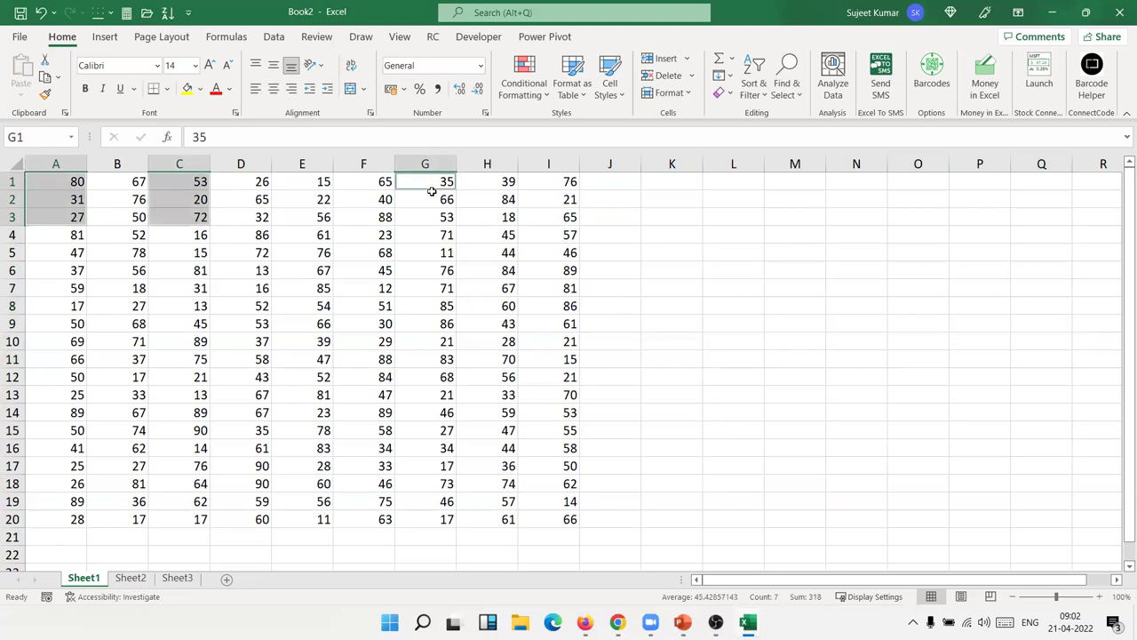
pyautogui.keyDown('ctrl'); pyautogui.moveTo(431, 190); pyautogui.dragTo(431, 219); pyautogui.keyUp('ctrl')
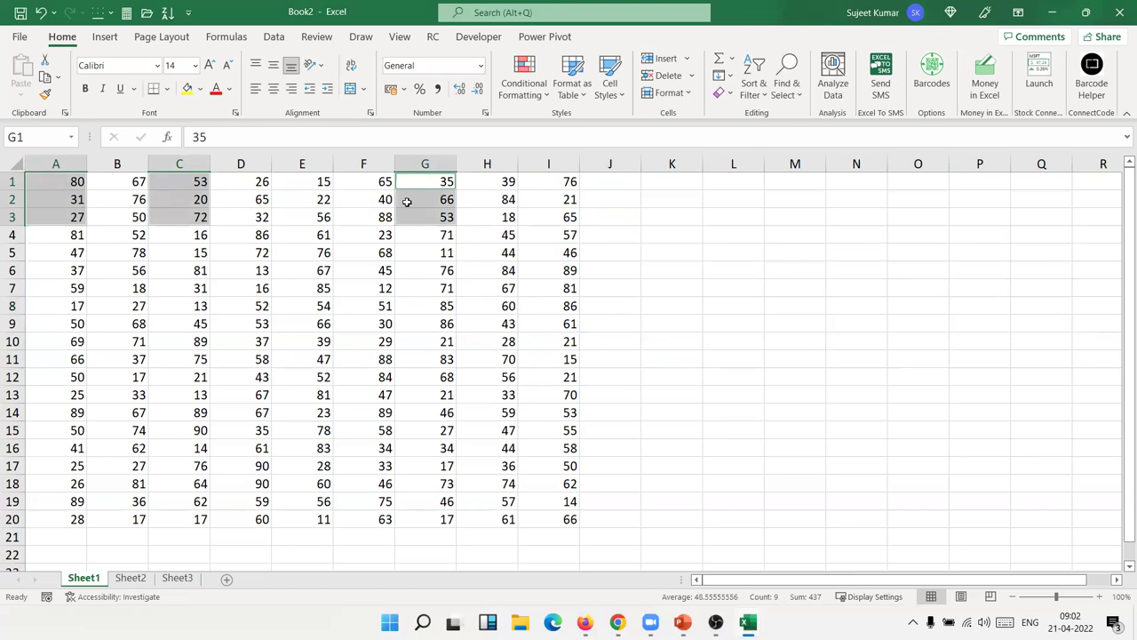
pyautogui.hotkey('ctrl', 'c')
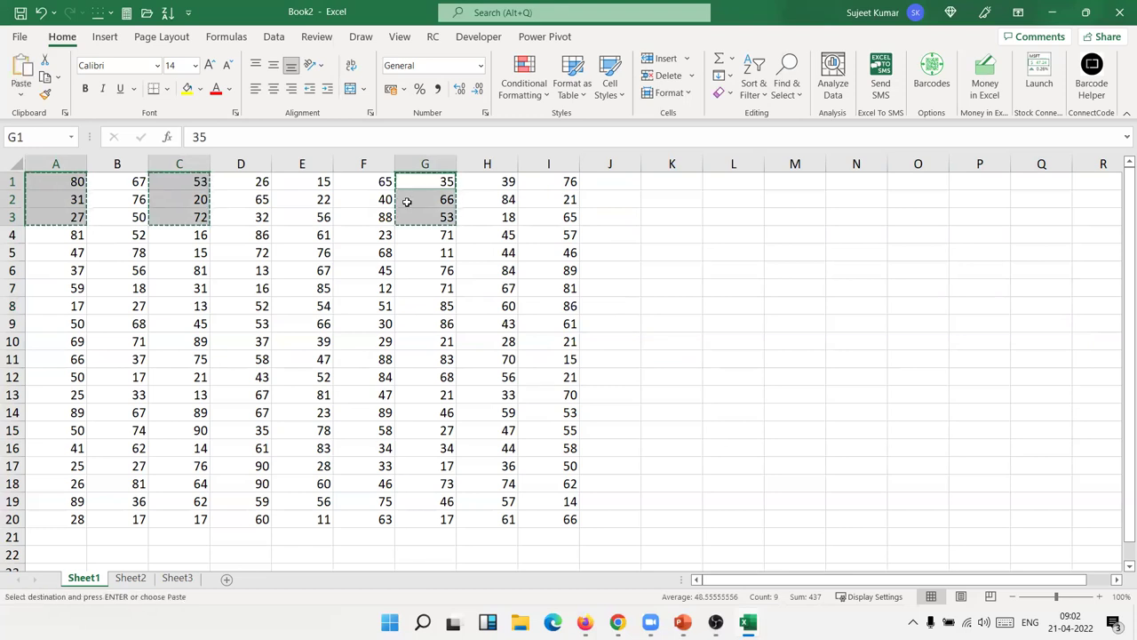
pyautogui.press('Escape')
pyautogui.click(352, 227)
pyautogui.moveTo(77, 182); pyautogui.dragTo(75, 219)
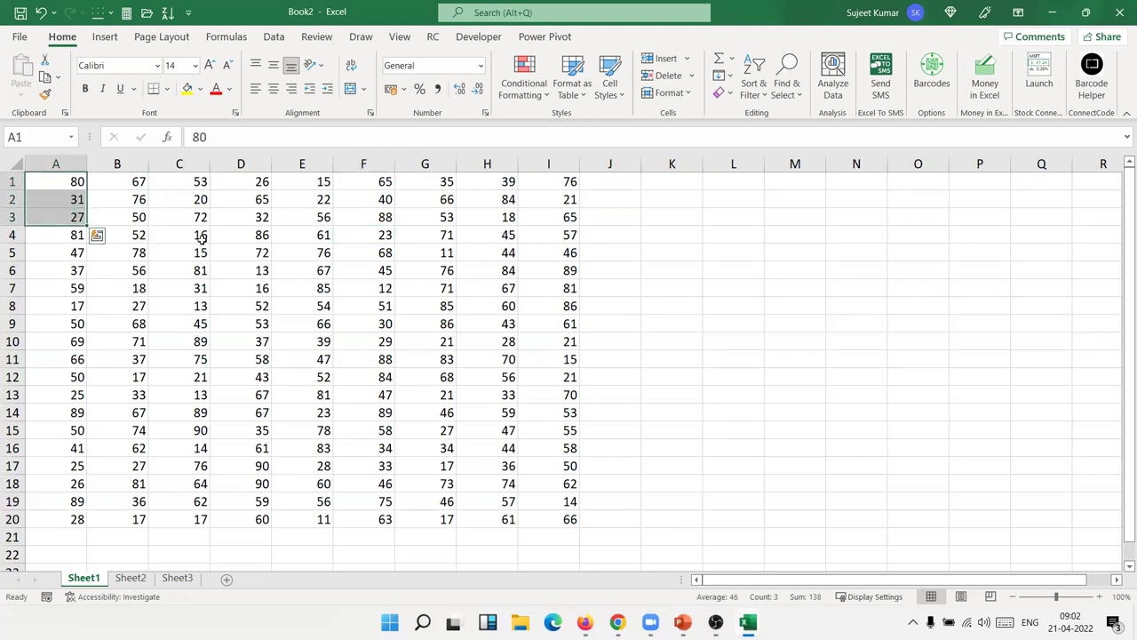
pyautogui.keyDown('ctrl'); pyautogui.moveTo(243, 253); pyautogui.dragTo(243, 284); pyautogui.keyUp('ctrl')
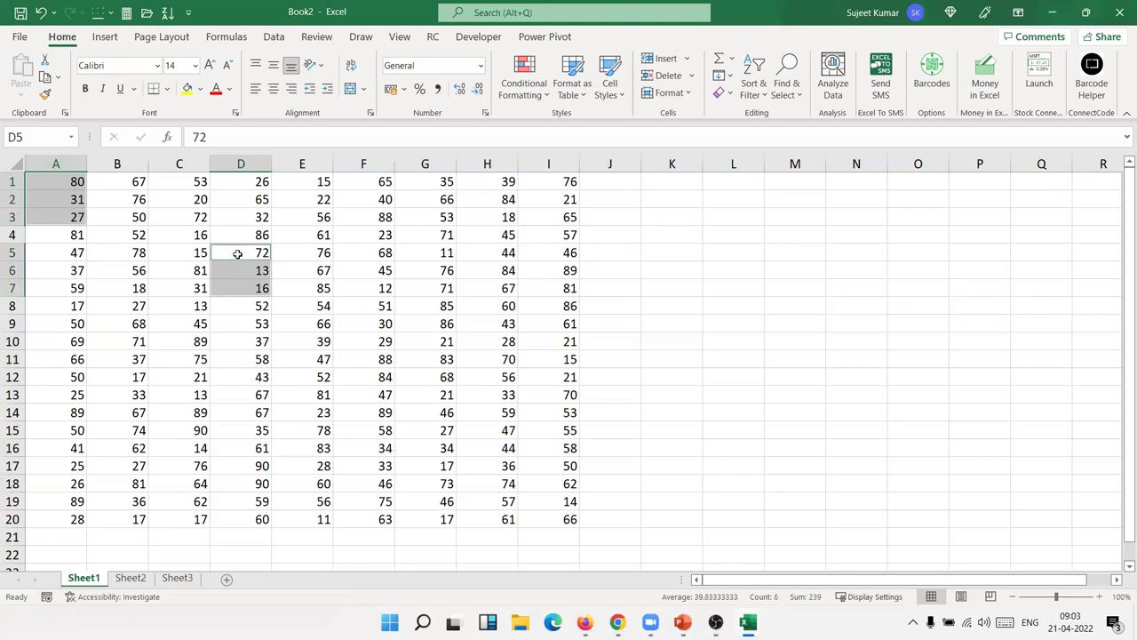
pyautogui.hotkey('ctrl', 'c')
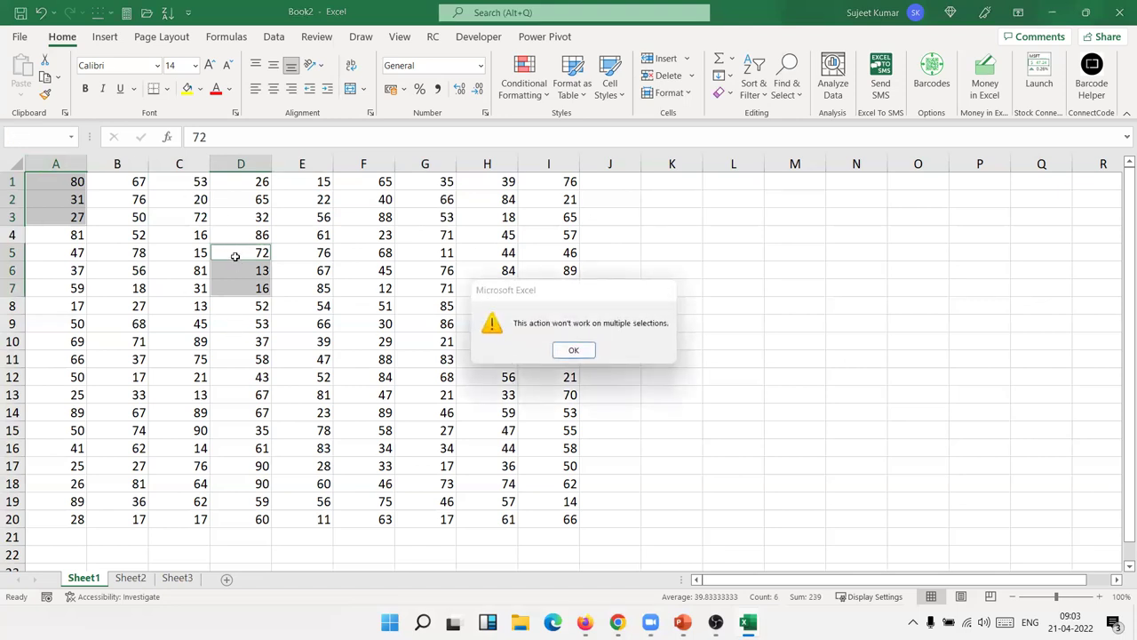
pyautogui.press('Return')
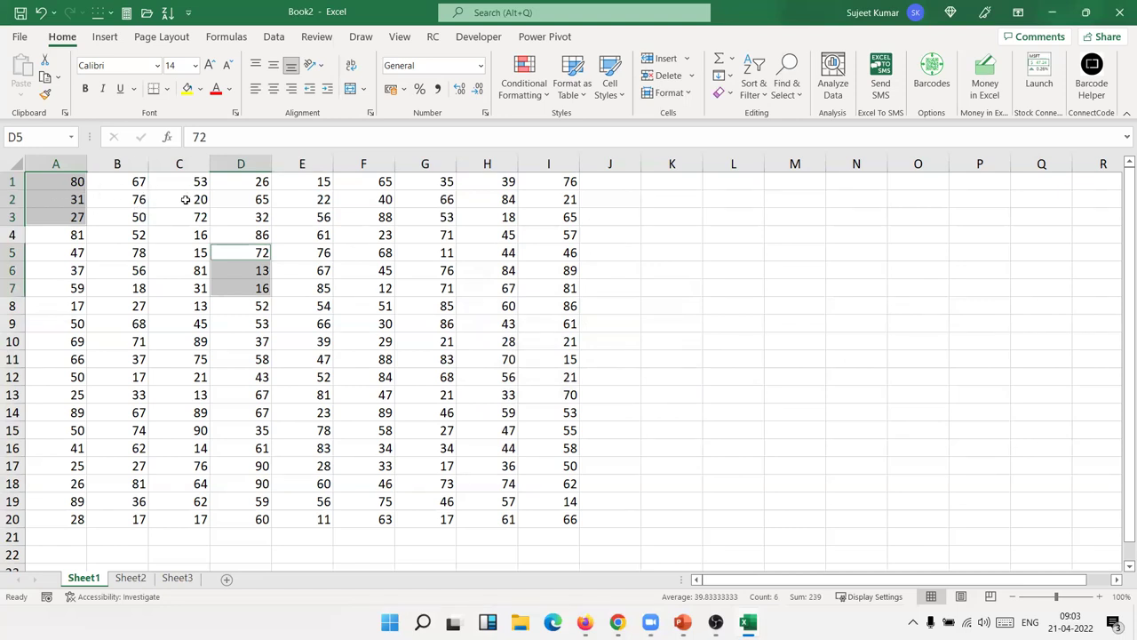
pyautogui.click(426, 273)
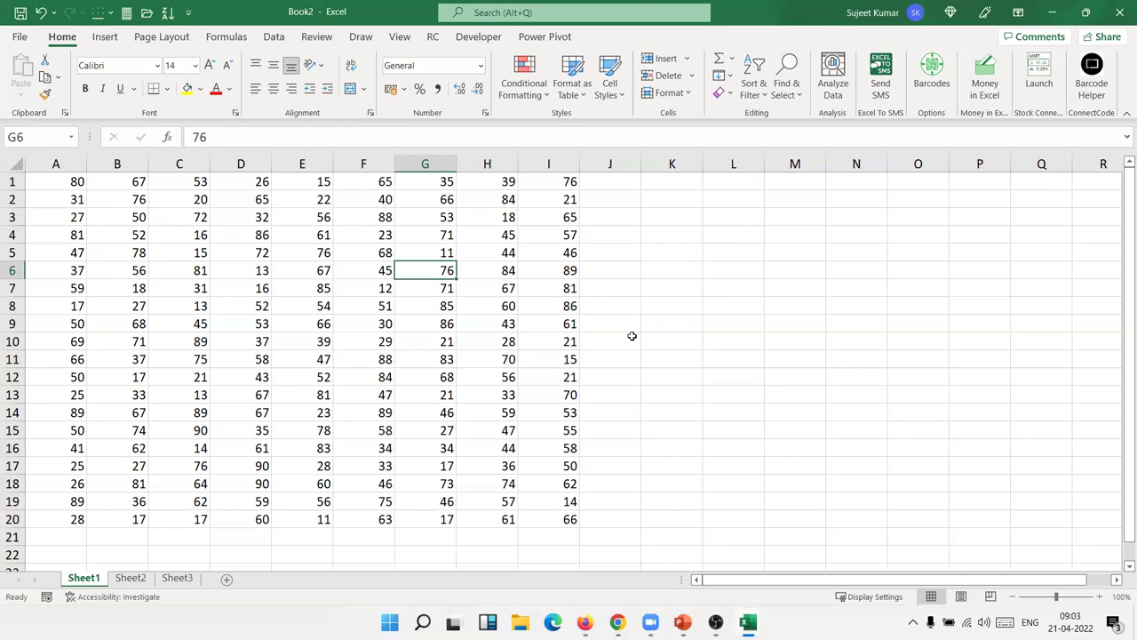
# - Open the Find & Select dropdown in the Home tab's Editing group
pyautogui.click(775, 99)
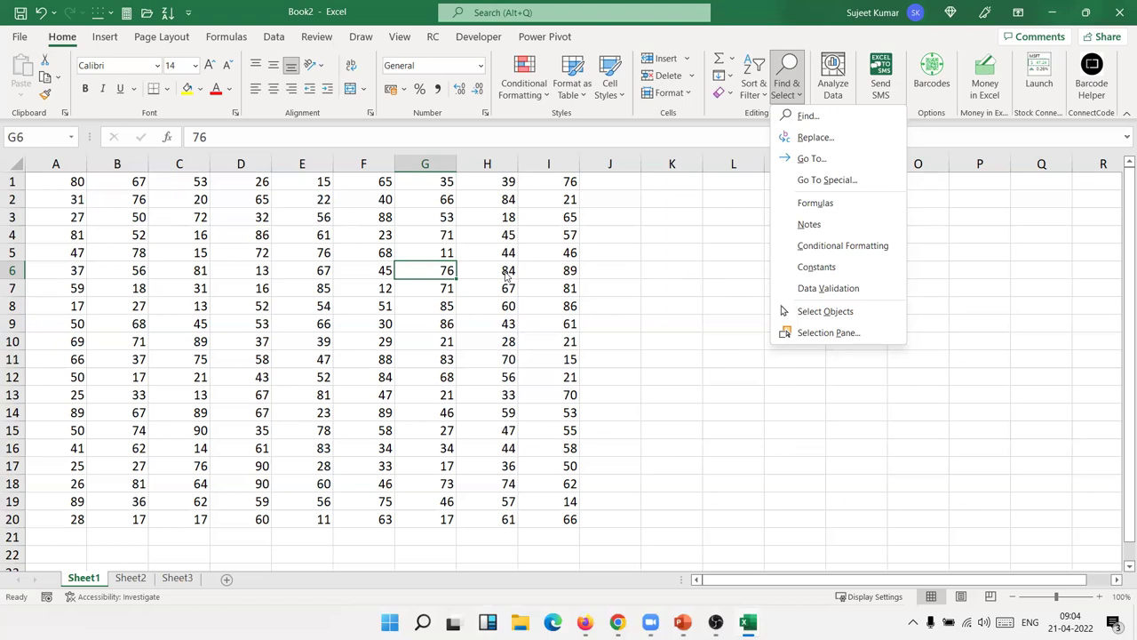
# - Close the Find & Select menu, cancel the accidental G6 edit keeping 76, and open Help with F1
pyautogui.press('Escape')
pyautogui.press('BackSpace')
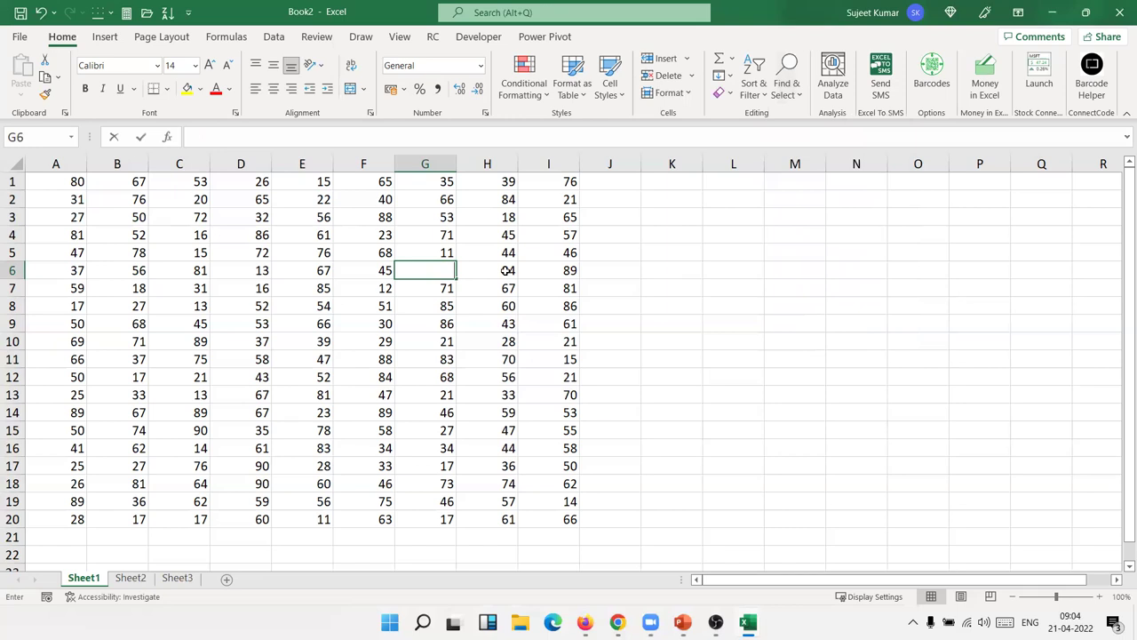
pyautogui.press('Escape')
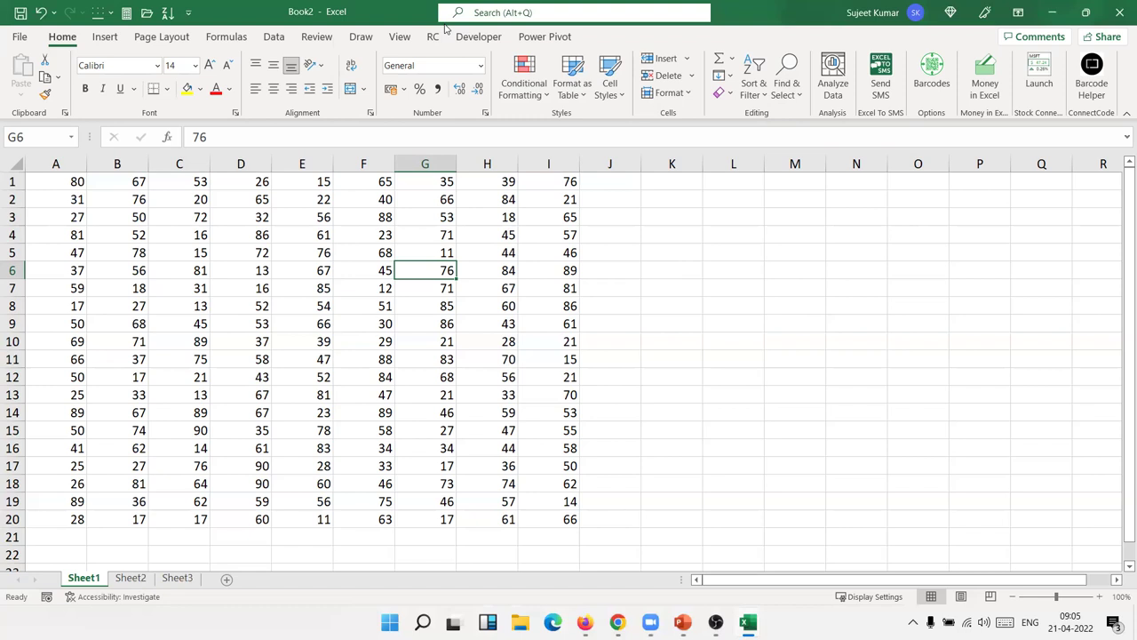
pyautogui.press('F1')
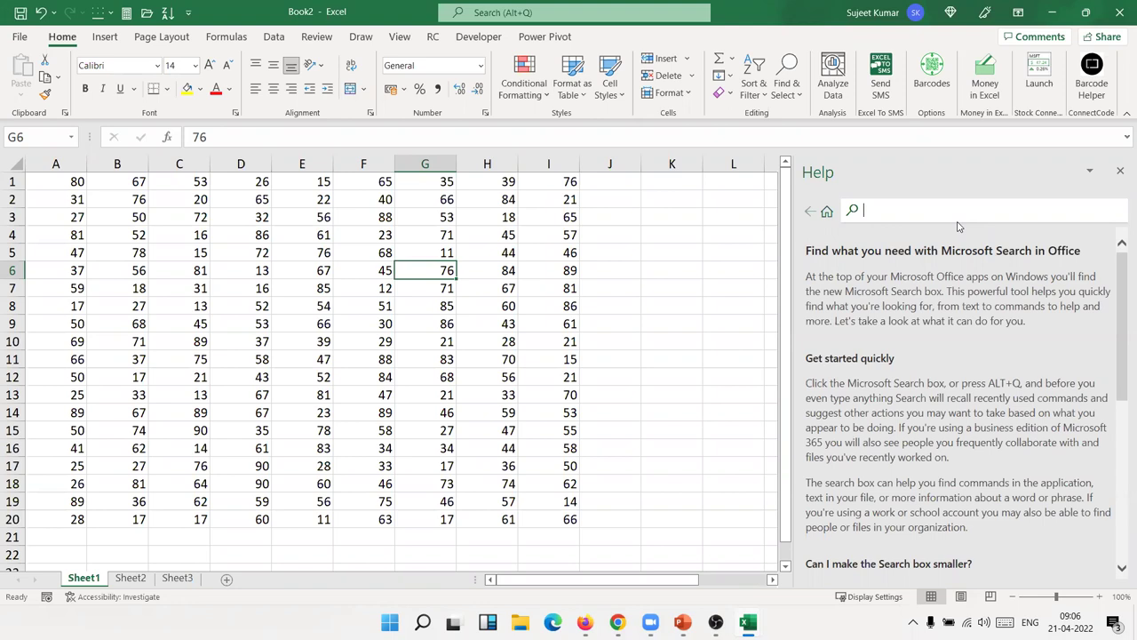
# - Search the Help pane for 'sortcut' to find keyboard shortcut articles
pyautogui.write('sortcut')
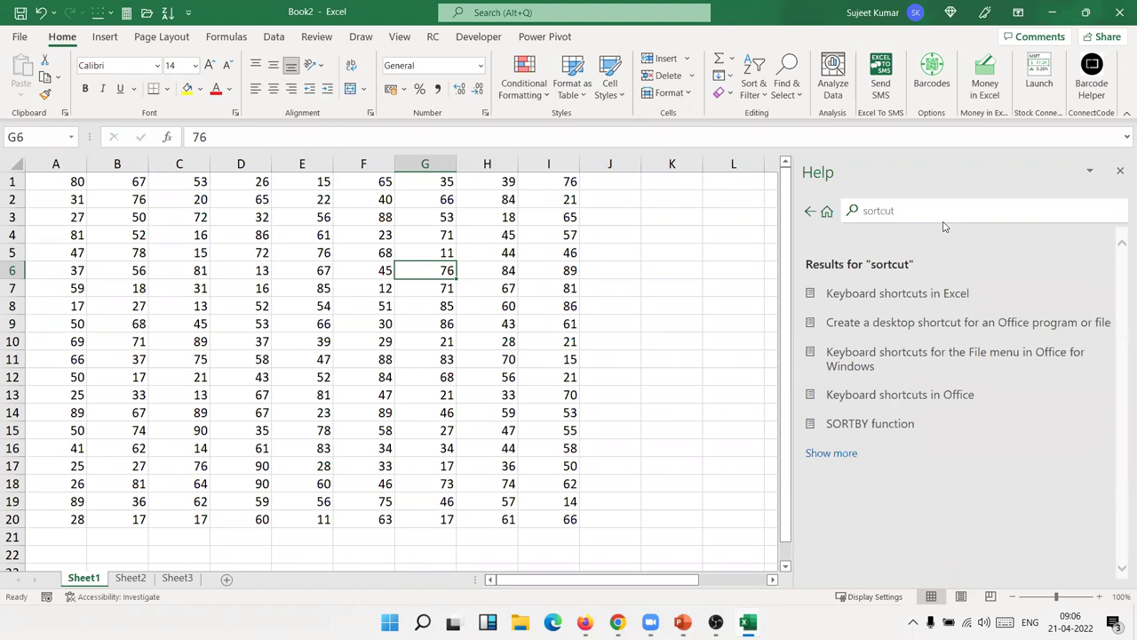
# - Open the 'Keyboard shortcuts in Excel' article and read down through its shortcut tables
pyautogui.click(924, 294)
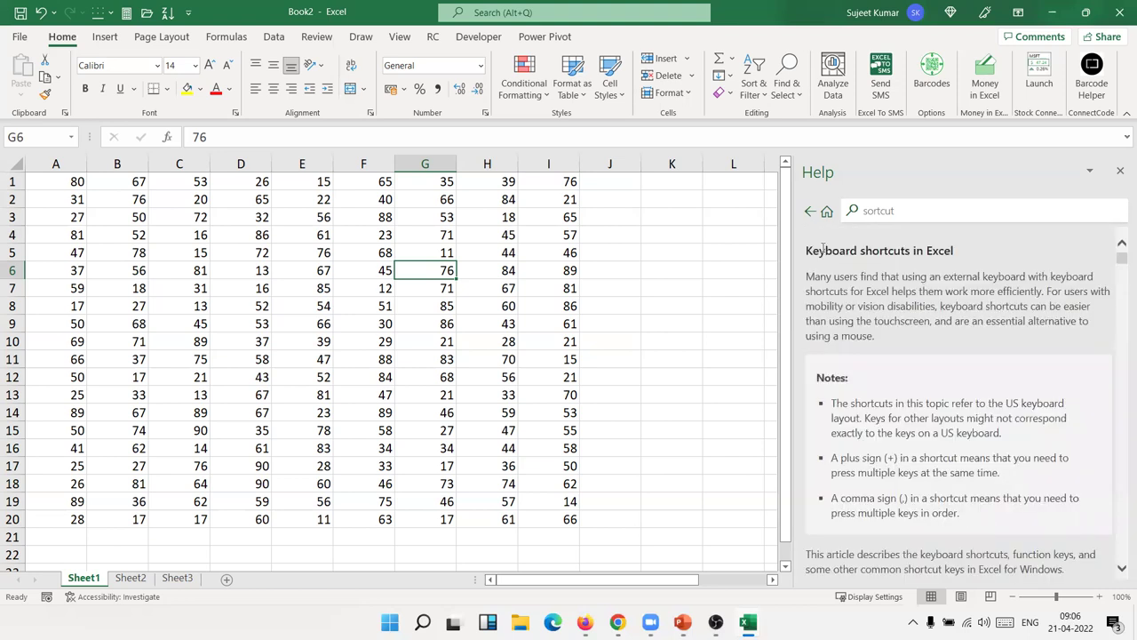
pyautogui.doubleClick(873, 253)
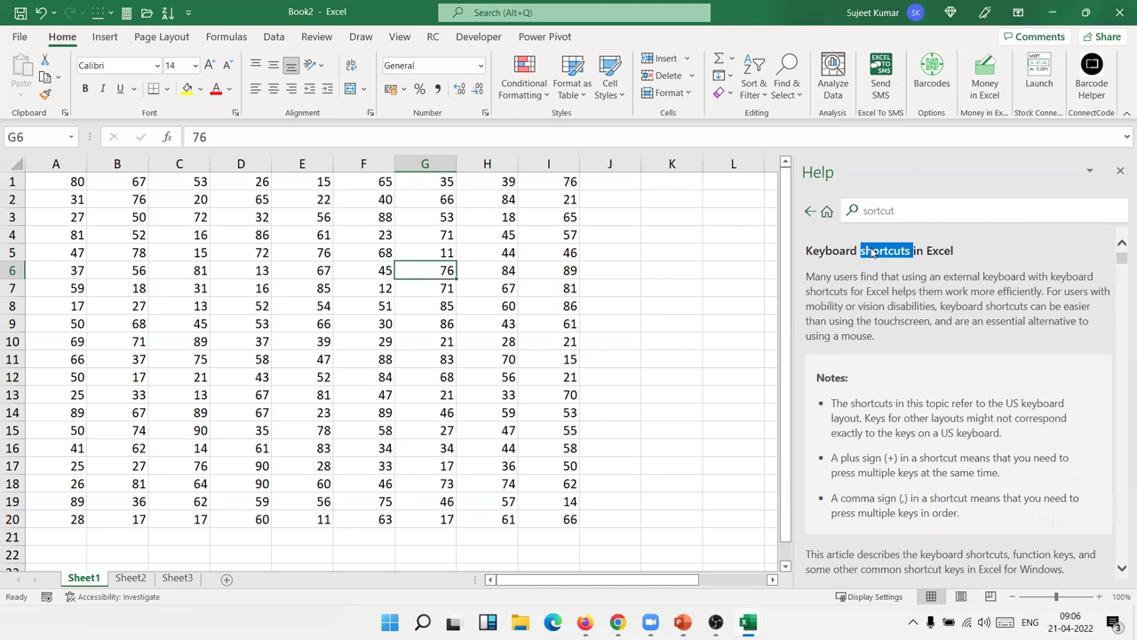
pyautogui.scroll(-3, 877, 322)
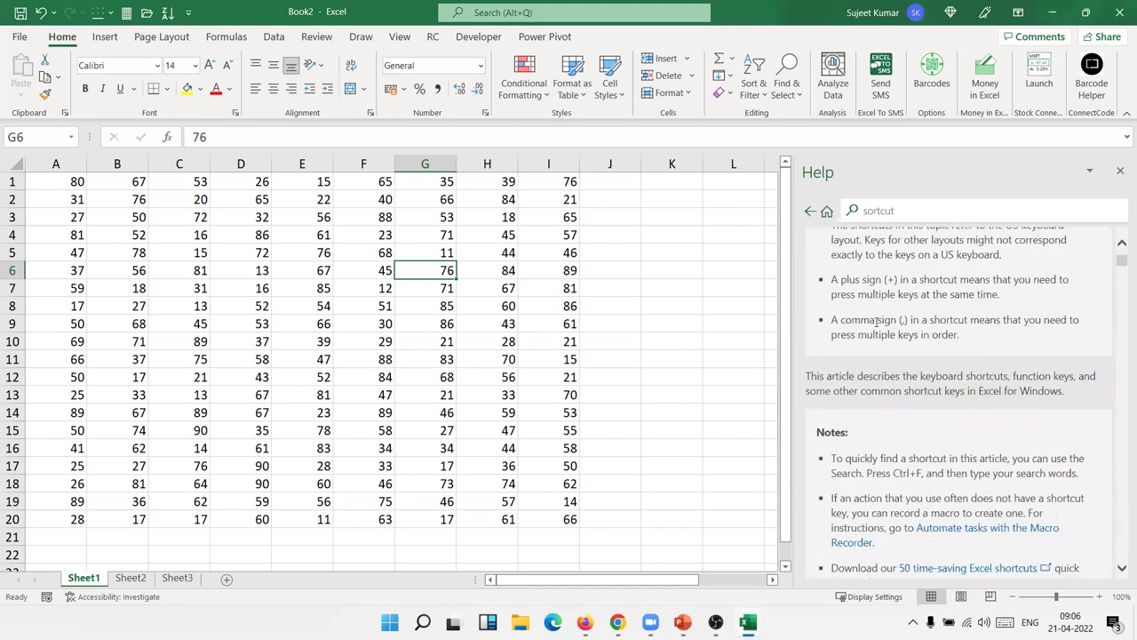
pyautogui.scroll(-3, 877, 321)
pyautogui.scroll(-3, 877, 324)
pyautogui.scroll(-3, 875, 328)
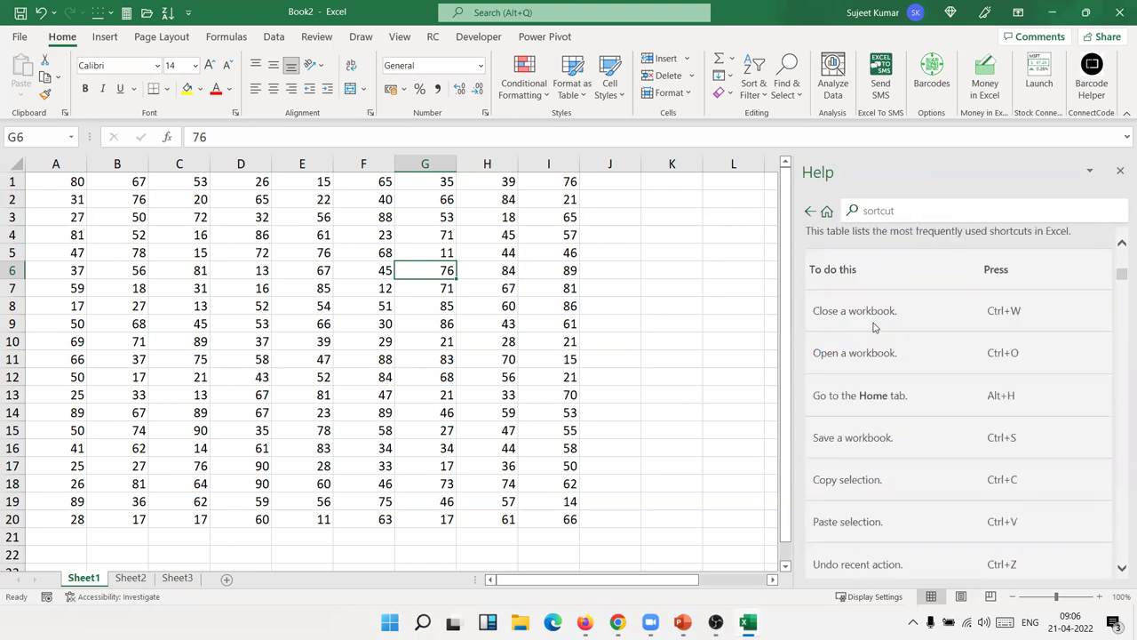
pyautogui.scroll(-3, 873, 328)
pyautogui.scroll(-3, 875, 326)
pyautogui.scroll(-4, 874, 323)
pyautogui.scroll(-5, 875, 322)
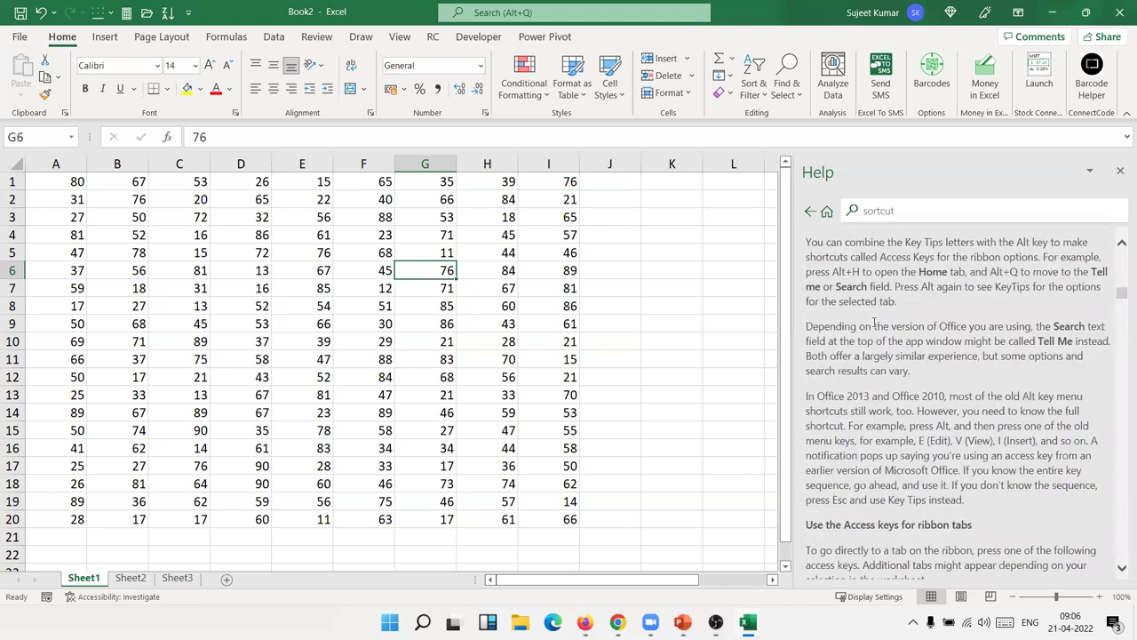
pyautogui.scroll(-4, 875, 322)
pyautogui.scroll(-4, 875, 323)
pyautogui.scroll(-4, 875, 325)
pyautogui.scroll(-3, 875, 327)
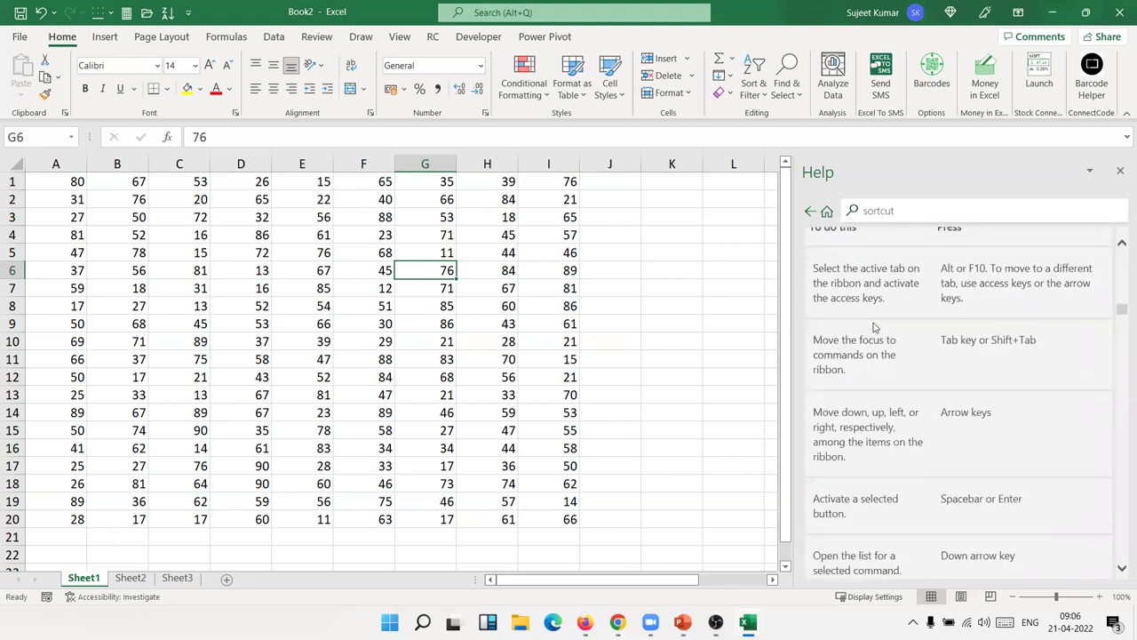
pyautogui.scroll(-4, 875, 327)
pyautogui.scroll(-4, 876, 326)
pyautogui.scroll(-4, 875, 325)
pyautogui.scroll(-4, 874, 324)
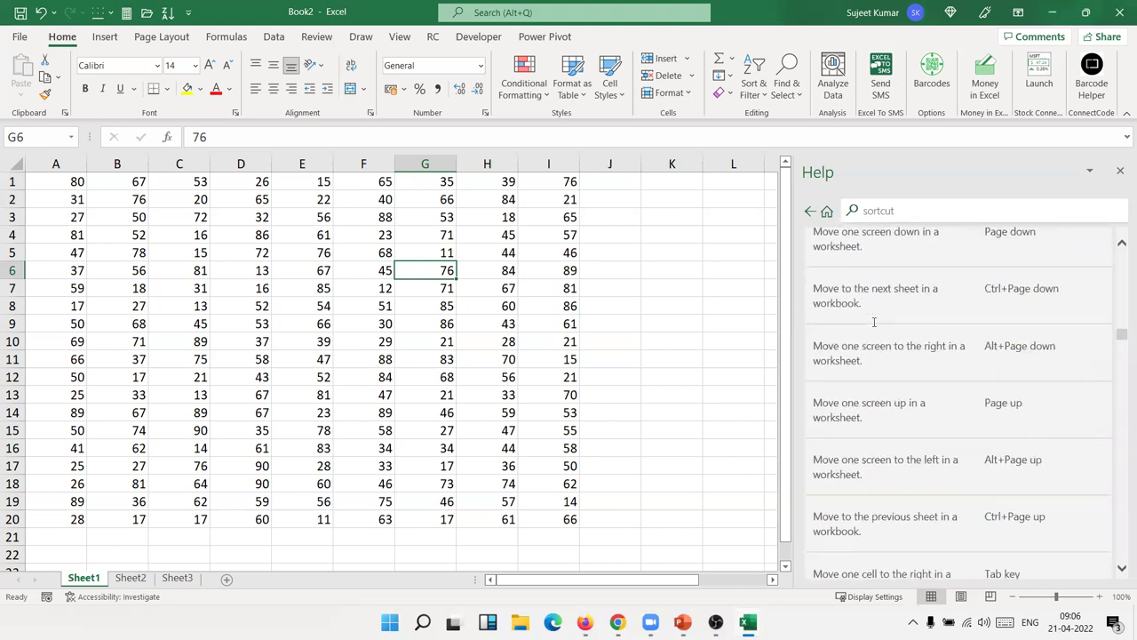
pyautogui.scroll(-4, 874, 323)
pyautogui.scroll(-4, 875, 322)
pyautogui.scroll(-4, 874, 323)
pyautogui.scroll(-4, 875, 322)
pyautogui.scroll(-4, 875, 322)
pyautogui.scroll(-4, 874, 323)
pyautogui.scroll(-4, 876, 325)
pyautogui.scroll(4, 874, 327)
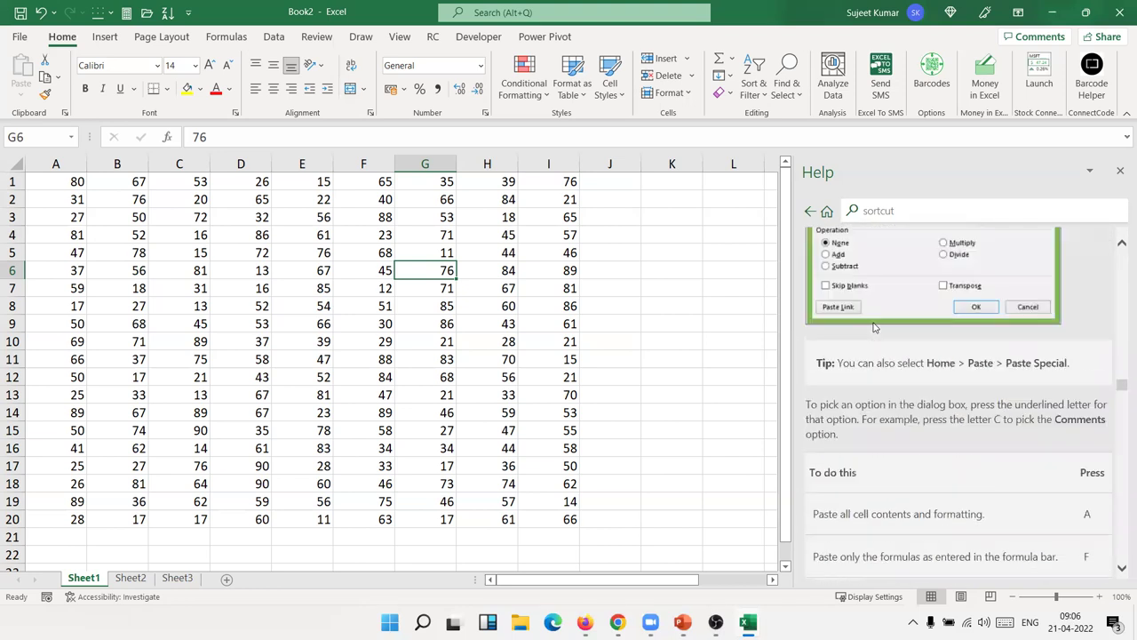
pyautogui.scroll(4, 875, 327)
pyautogui.scroll(3, 874, 325)
pyautogui.scroll(2, 874, 322)
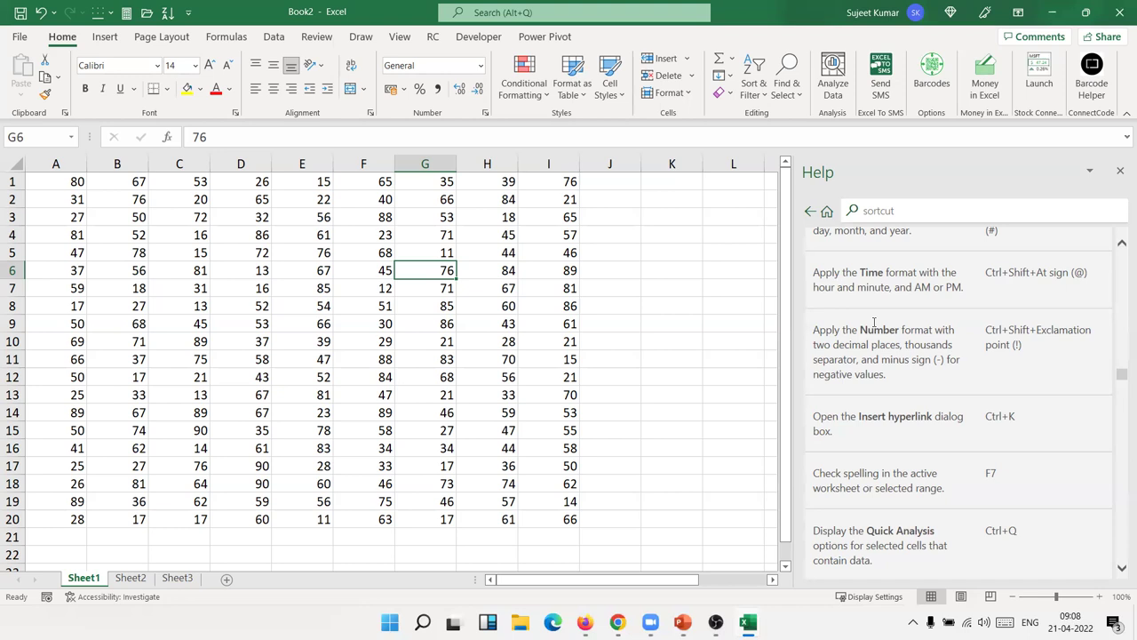
# - Search Help for 'limits', open Excel specifications and limits, and mark the 1,048,576 by 16,384 limit
pyautogui.doubleClick(877, 210)
pyautogui.write('limits')
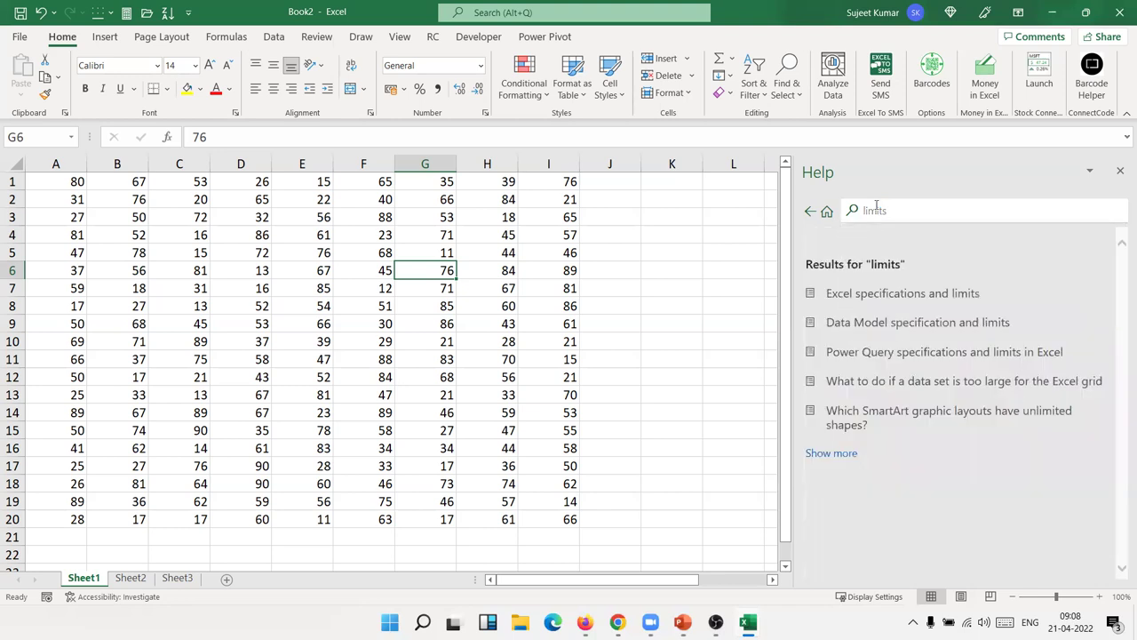
pyautogui.click(876, 299)
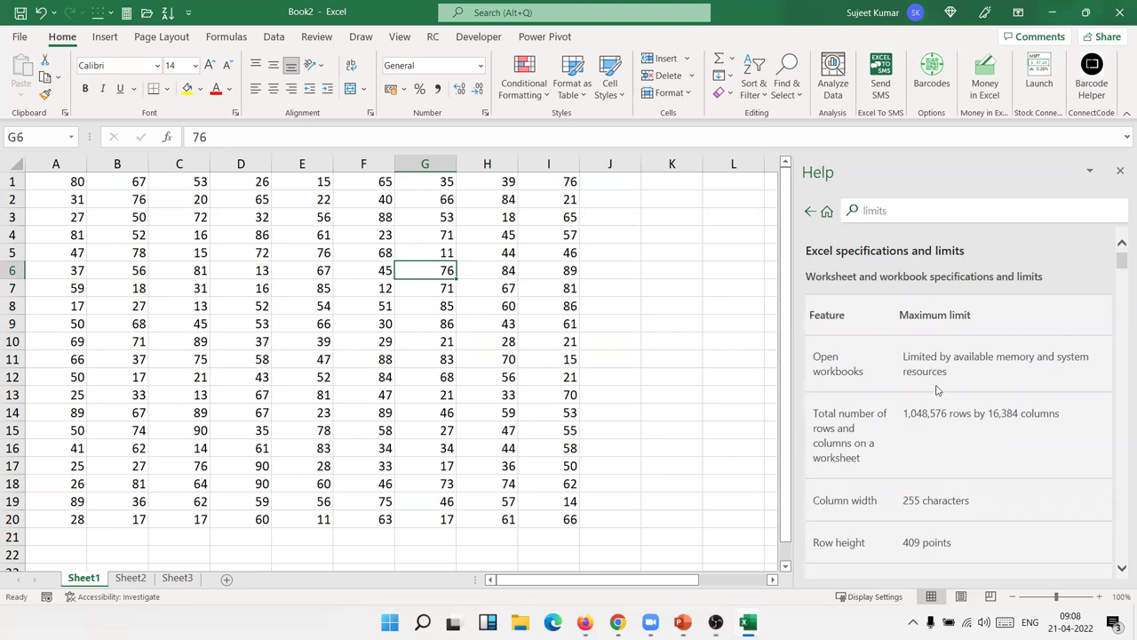
pyautogui.tripleClick(935, 356)
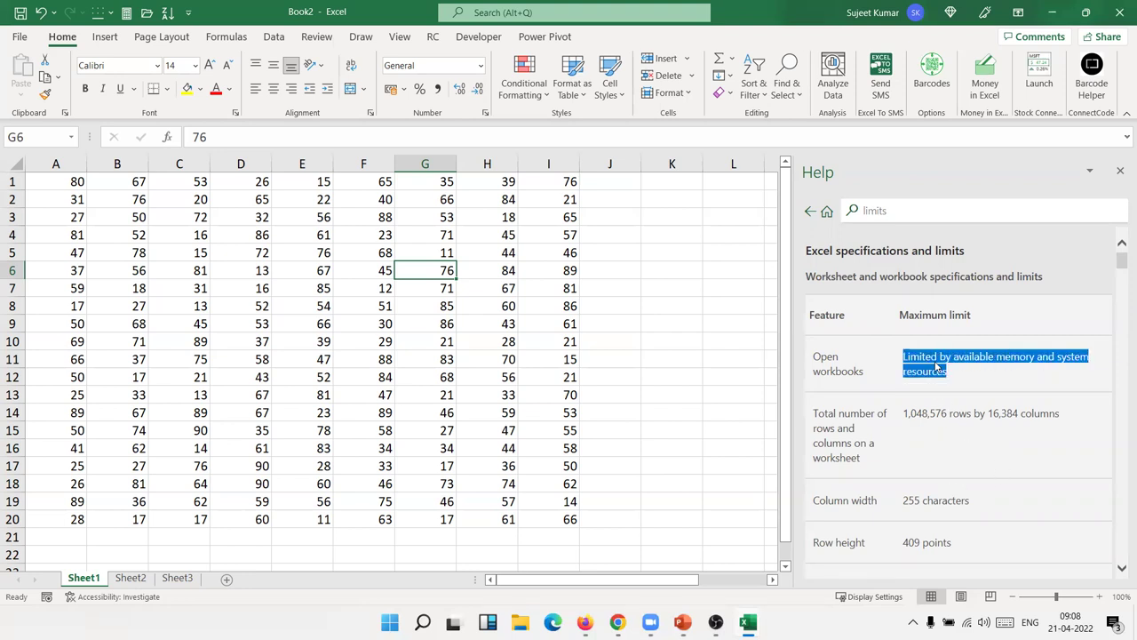
pyautogui.click(992, 417)
pyautogui.tripleClick(991, 417)
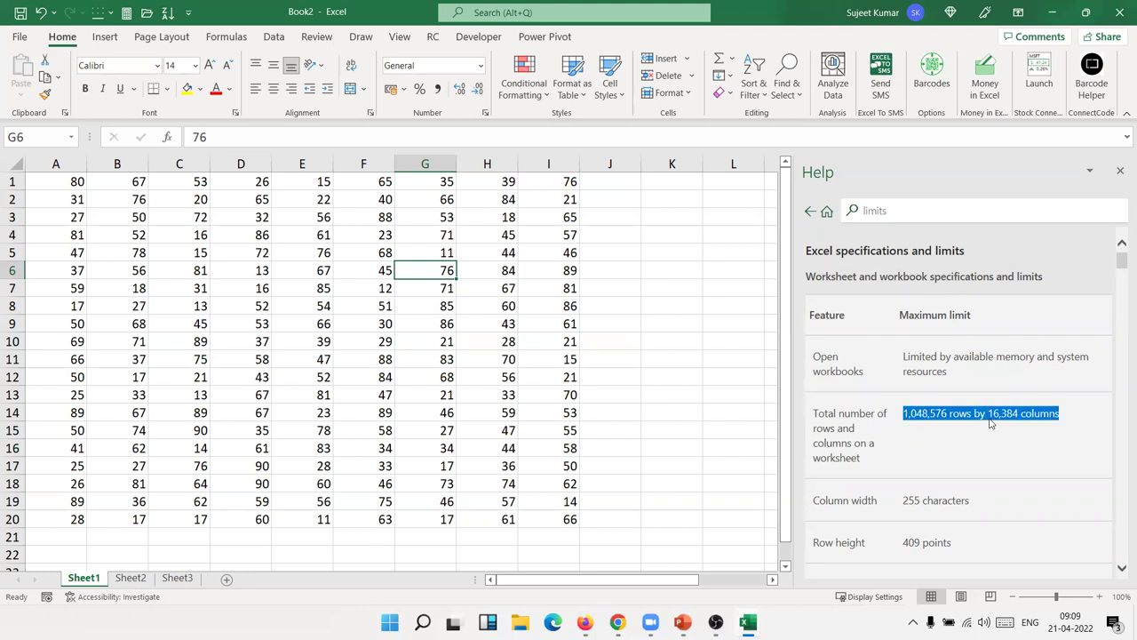
# - Scroll the article and mark the 255-character column width limit
pyautogui.scroll(-3, 904, 410)
pyautogui.scroll(-3, 905, 411)
pyautogui.scroll(-3, 905, 410)
pyautogui.scroll(-3, 905, 411)
pyautogui.scroll(-3, 905, 411)
pyautogui.scroll(-5, 905, 410)
pyautogui.scroll(-5, 905, 410)
pyautogui.scroll(-5, 905, 411)
pyautogui.scroll(-5, 905, 410)
pyautogui.scroll(-5, 906, 410)
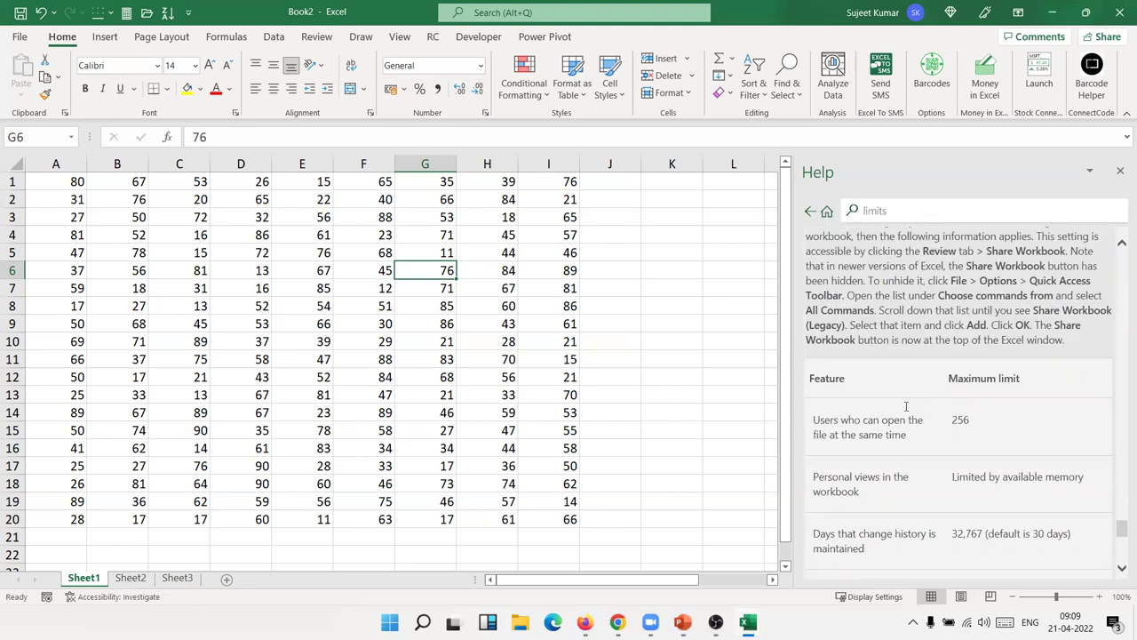
pyautogui.scroll(-5, 906, 410)
pyautogui.scroll(5, 906, 409)
pyautogui.scroll(5, 906, 410)
pyautogui.scroll(5, 906, 410)
pyautogui.scroll(5, 906, 409)
pyautogui.scroll(5, 907, 410)
pyautogui.scroll(5, 906, 409)
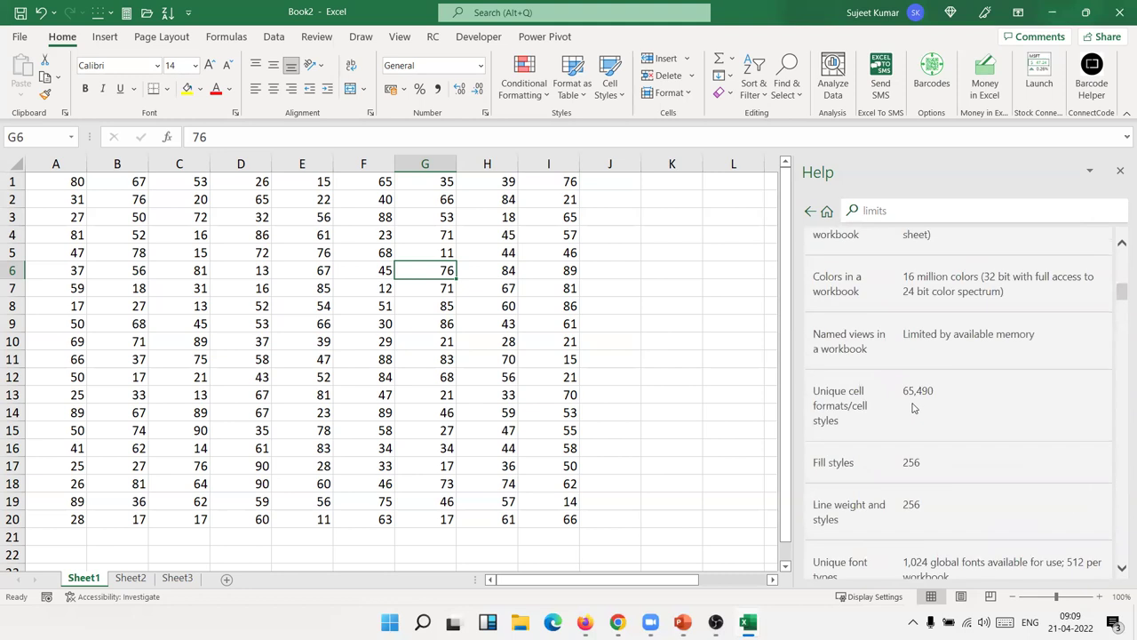
pyautogui.scroll(5, 911, 408)
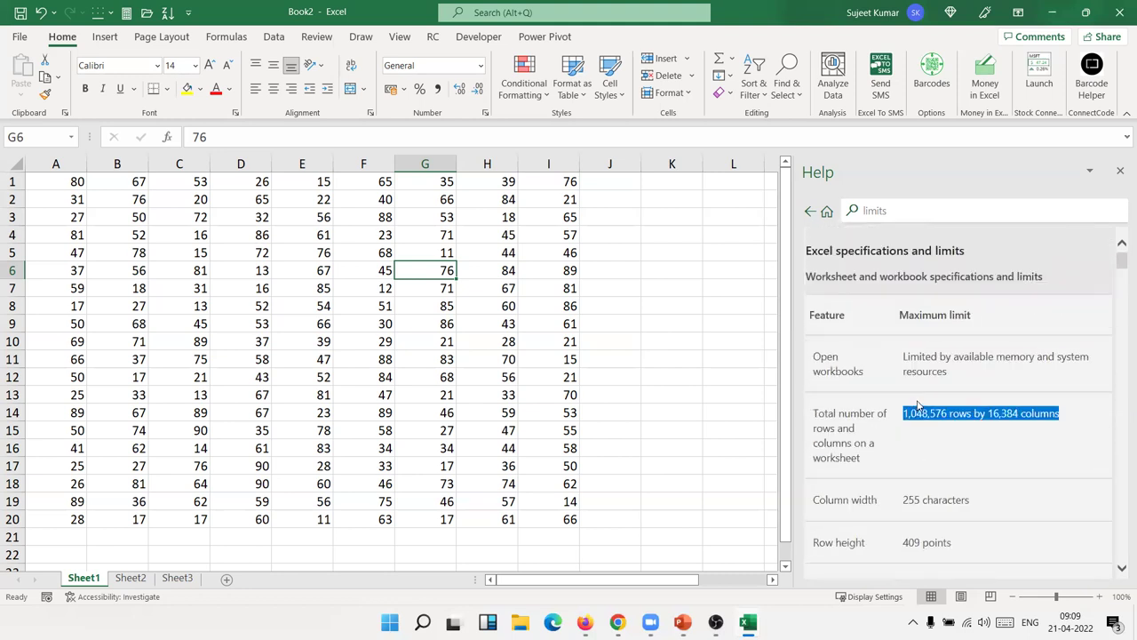
pyautogui.scroll(-5, 918, 405)
pyautogui.moveTo(877, 321); pyautogui.dragTo(813, 322)
pyautogui.click(924, 319)
pyautogui.doubleClick(912, 322)
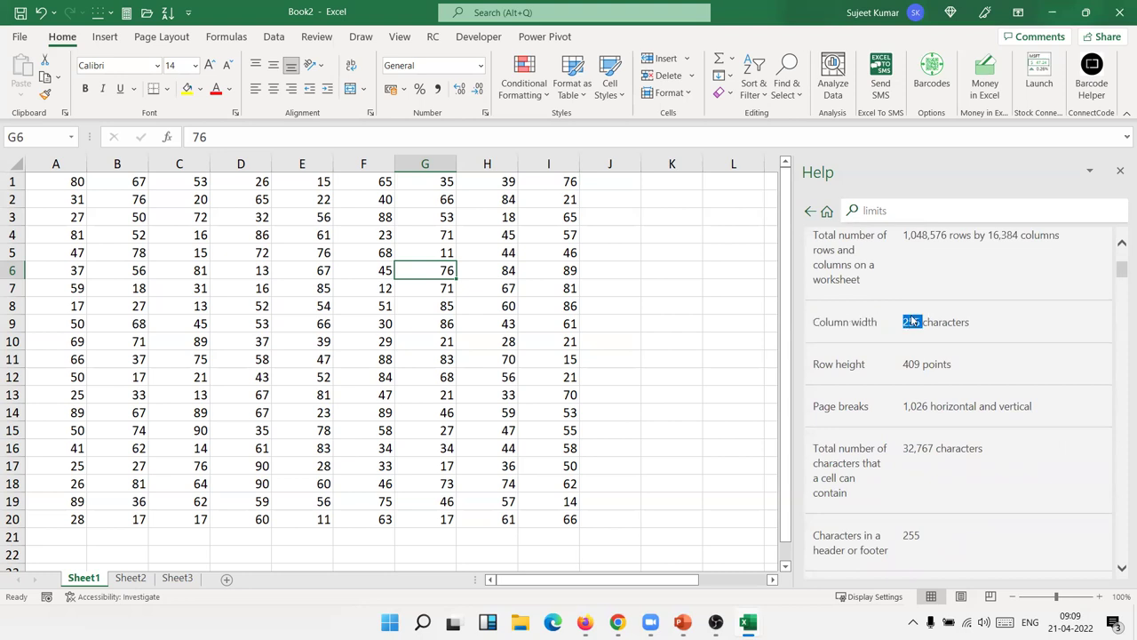
# - Switch to Sheet2, widen column A, and mark the 32,767 characters-per-cell limit in Help
pyautogui.click(130, 577)
pyautogui.moveTo(87, 164)
pyautogui.mouseDown()
pyautogui.moveTo(547, 178)
pyautogui.moveTo(160, 156)
pyautogui.mouseUp()
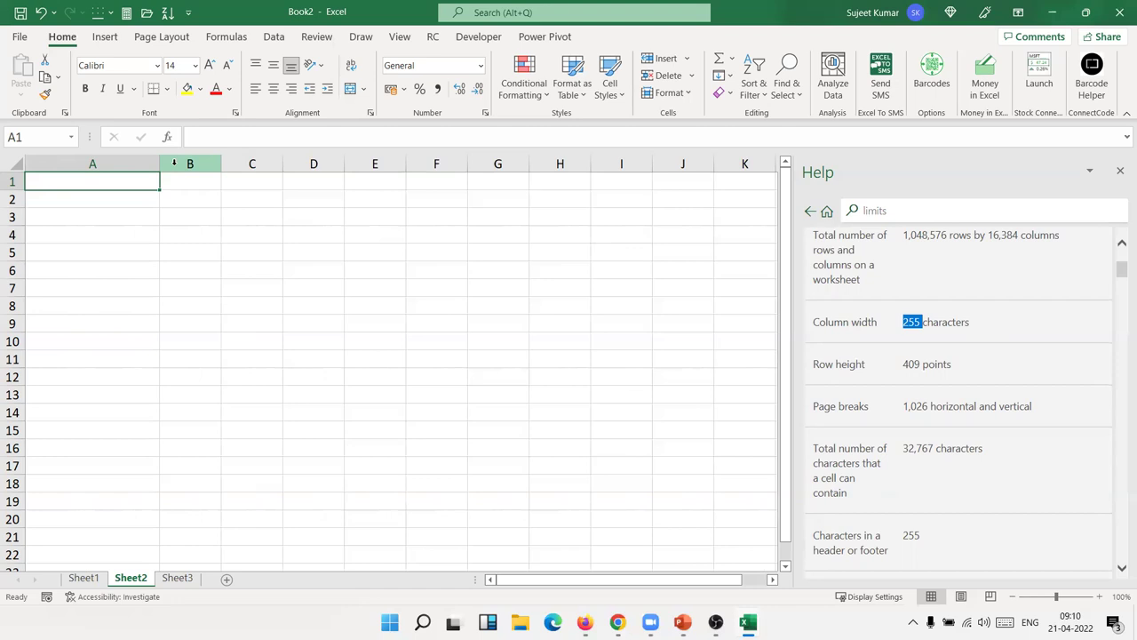
pyautogui.moveTo(904, 448)
pyautogui.mouseDown()
pyautogui.moveTo(914, 448)
pyautogui.moveTo(909, 464)
pyautogui.mouseUp()
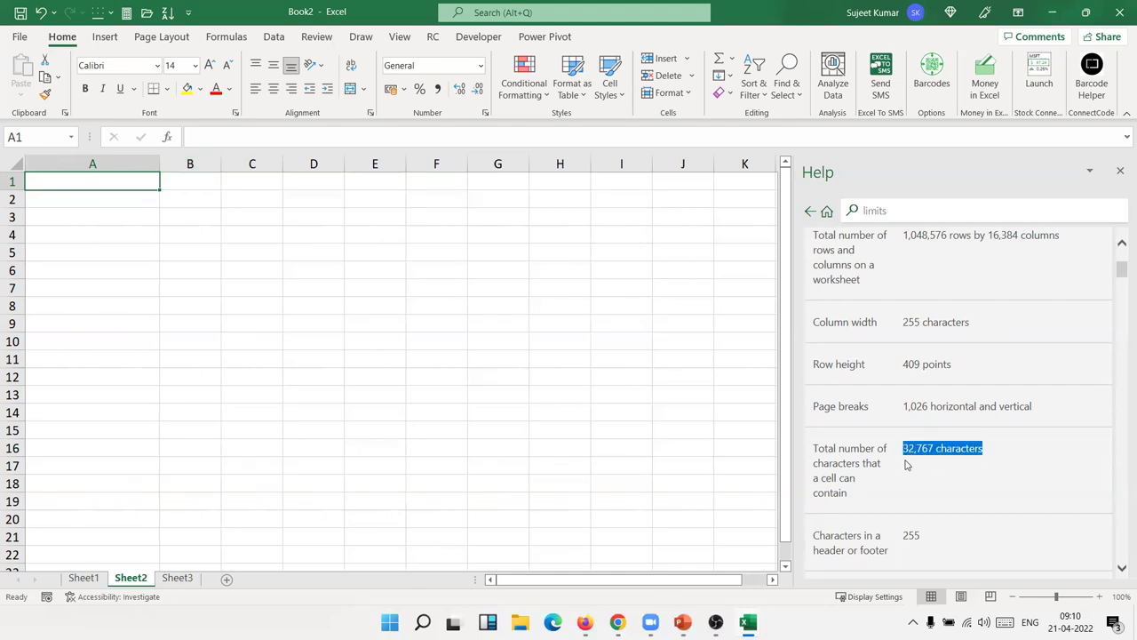
# - Dismiss the error from the mistyped IF formula in C4 and rebuild it as =IF(B4<
pyautogui.click(236, 240)
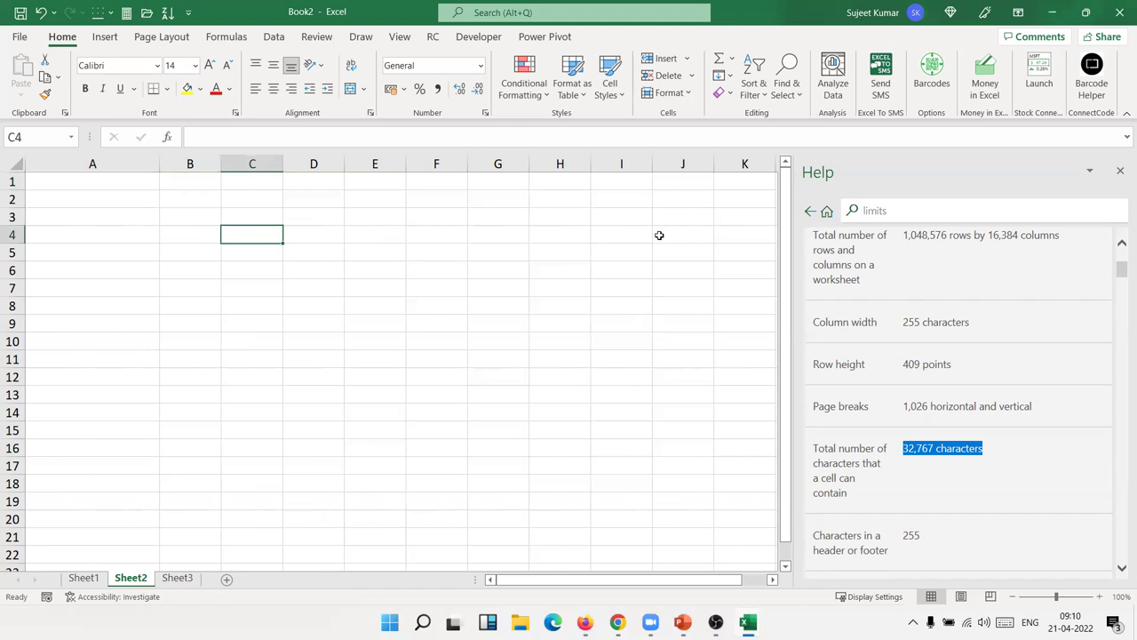
pyautogui.write('=if')
pyautogui.press('Tab')
pyautogui.write('B4')
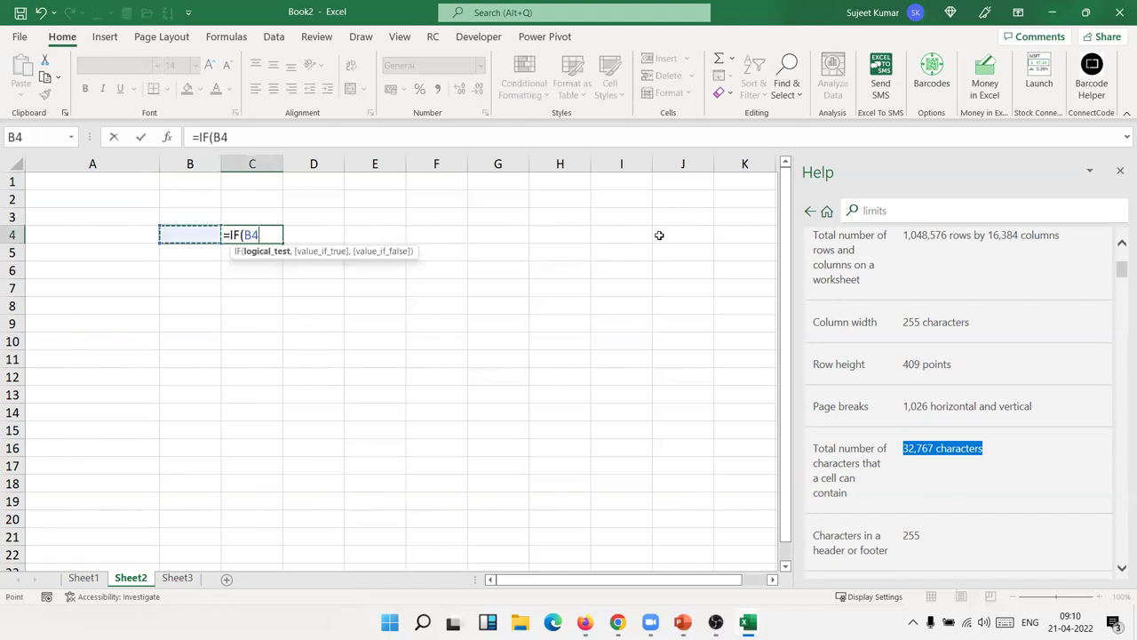
pyautogui.write('if')
pyautogui.press('Return')
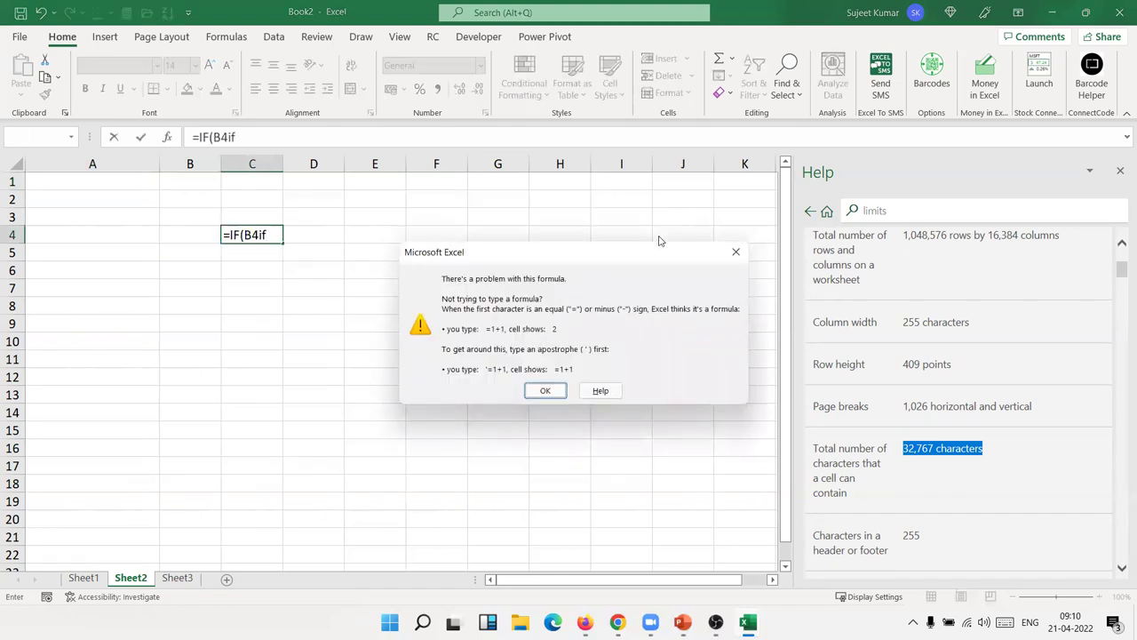
pyautogui.press('Return')
pyautogui.press('BackSpace')
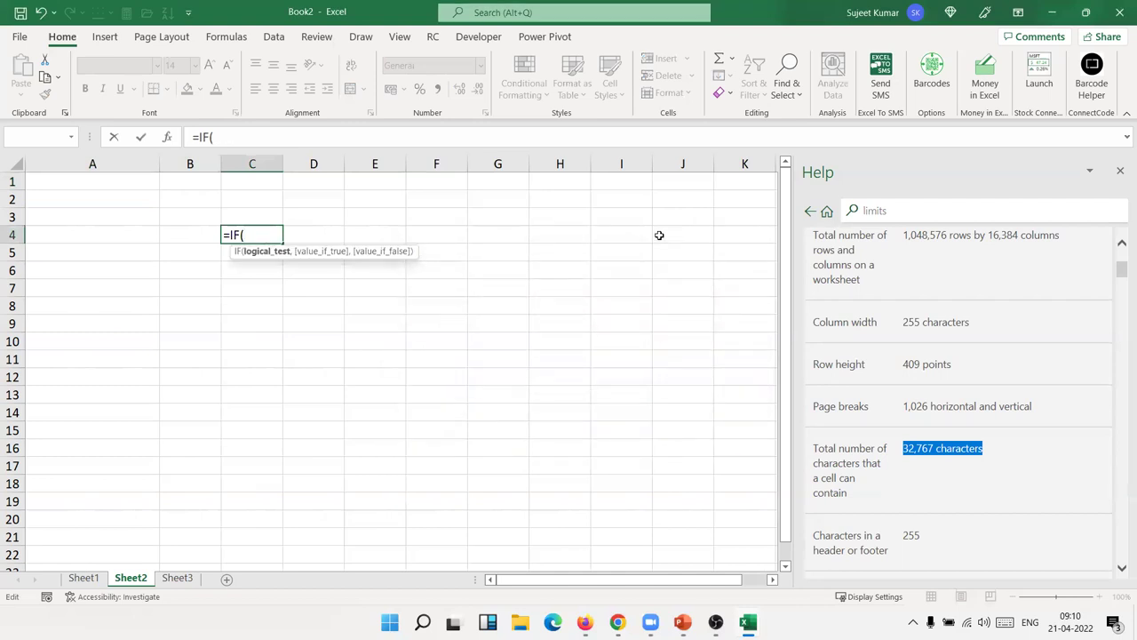
pyautogui.press('Left')
pyautogui.press('Right')
pyautogui.click(211, 234)
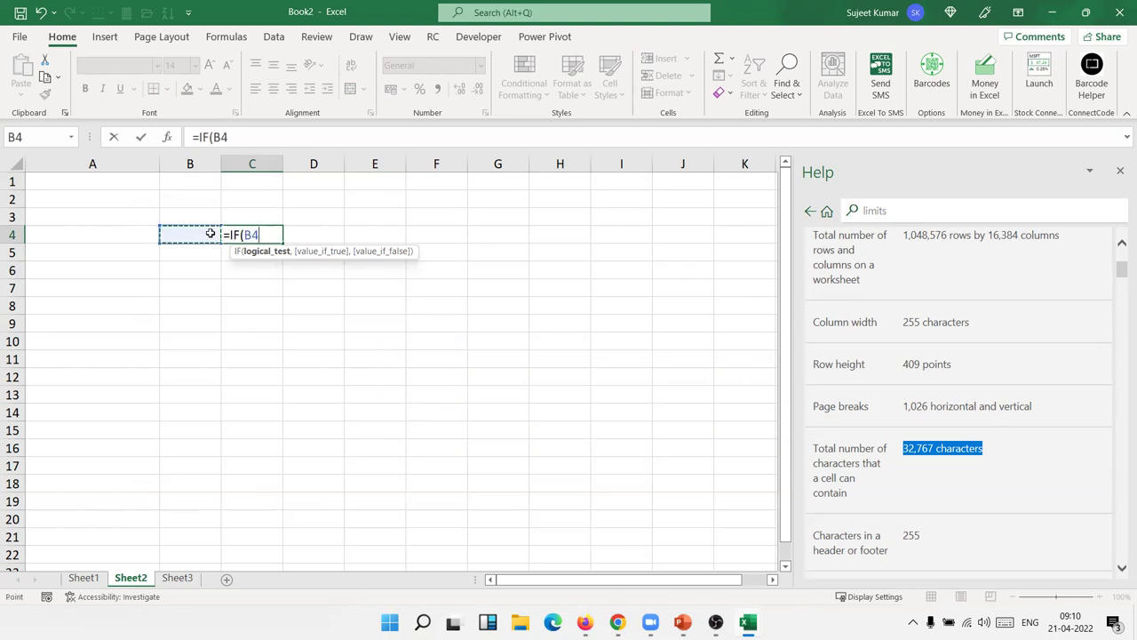
pyautogui.write('<')
# - Cancel the unfinished IF formula in C4 and close the limits help article
pyautogui.write('""')
pyautogui.press('Escape')
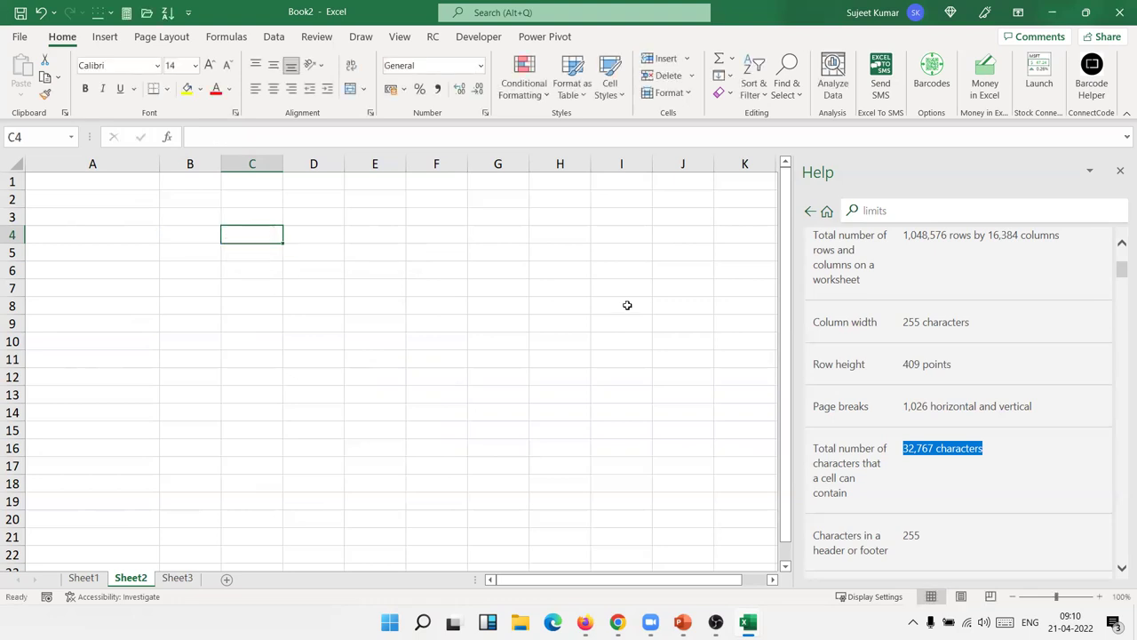
pyautogui.scroll(-5, 871, 413)
pyautogui.scroll(5, 870, 413)
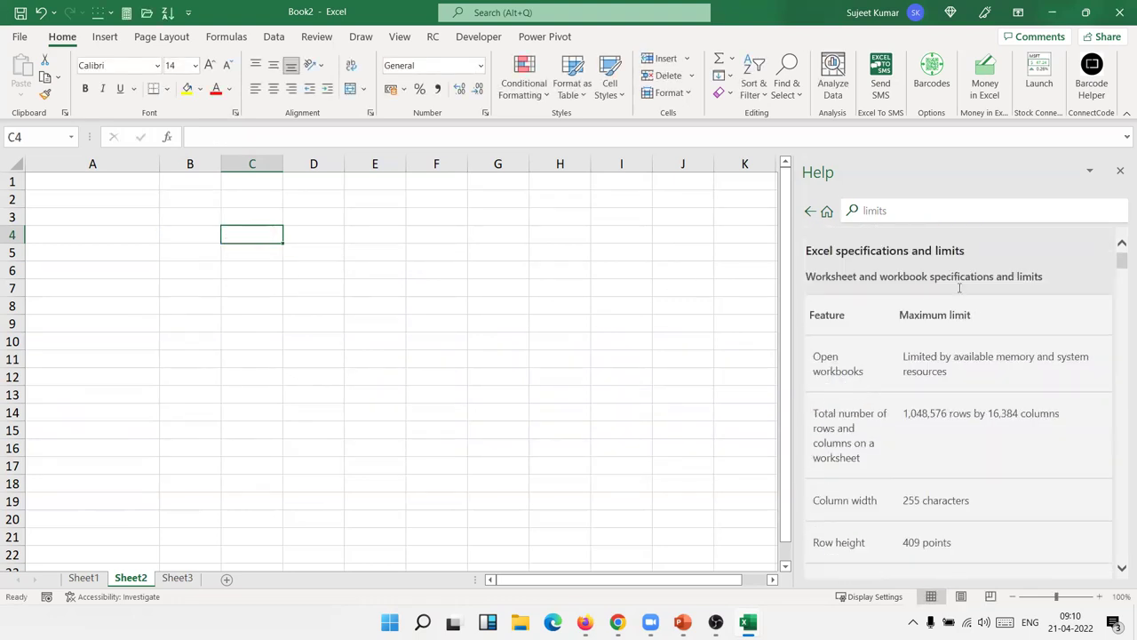
pyautogui.click(1119, 174)
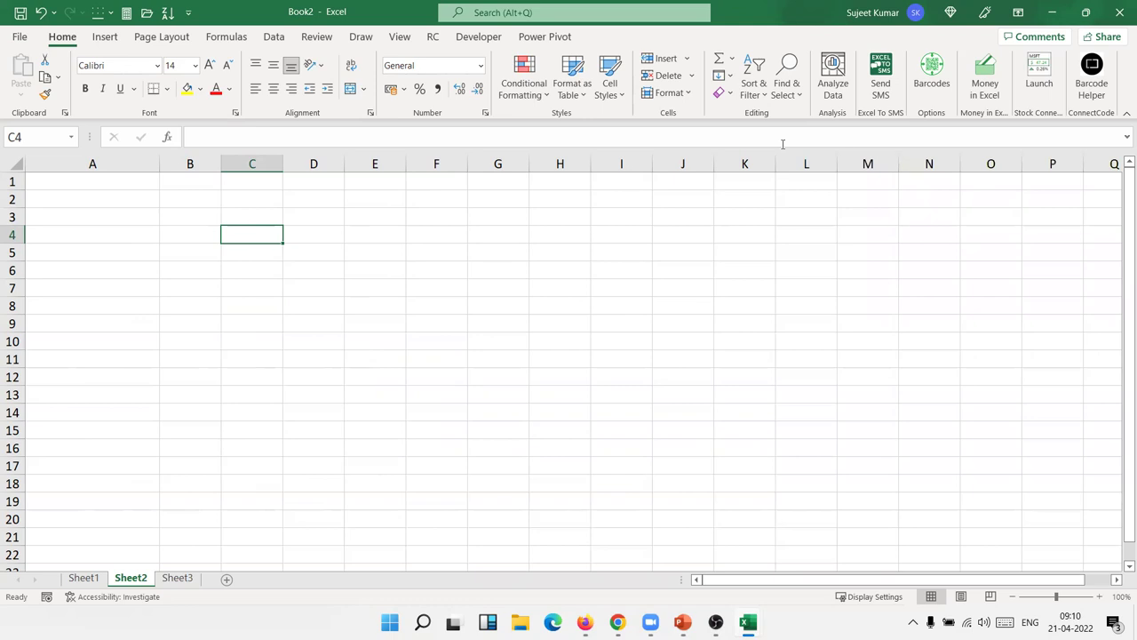
pyautogui.moveTo(524, 80)
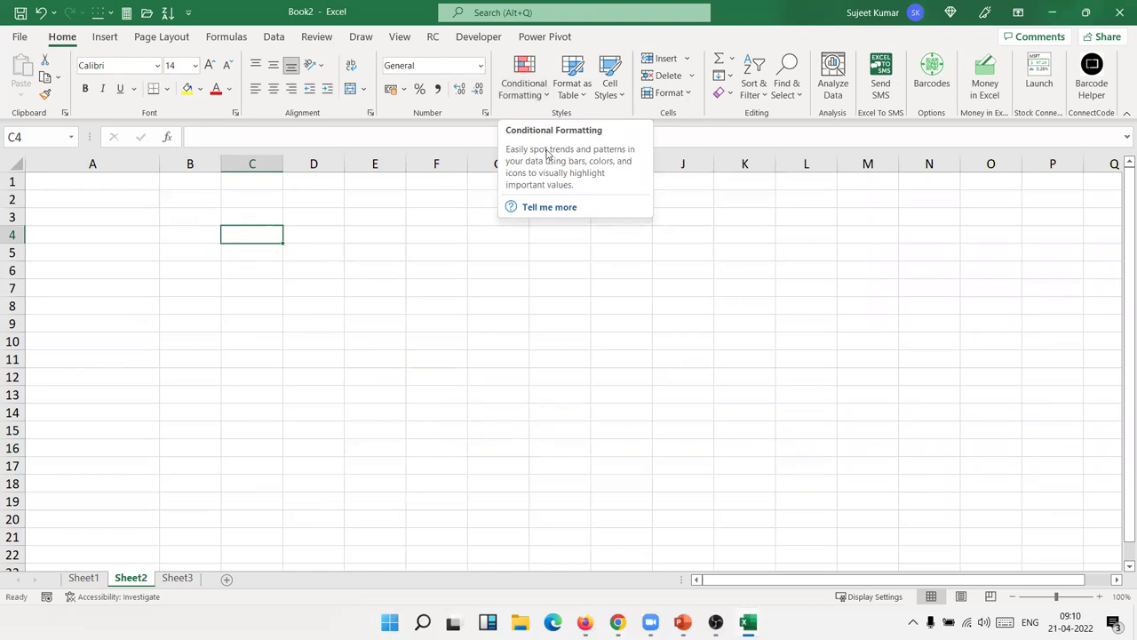
# - Open the help article 'Use conditional formatting to highlight information'
pyautogui.click(544, 207)
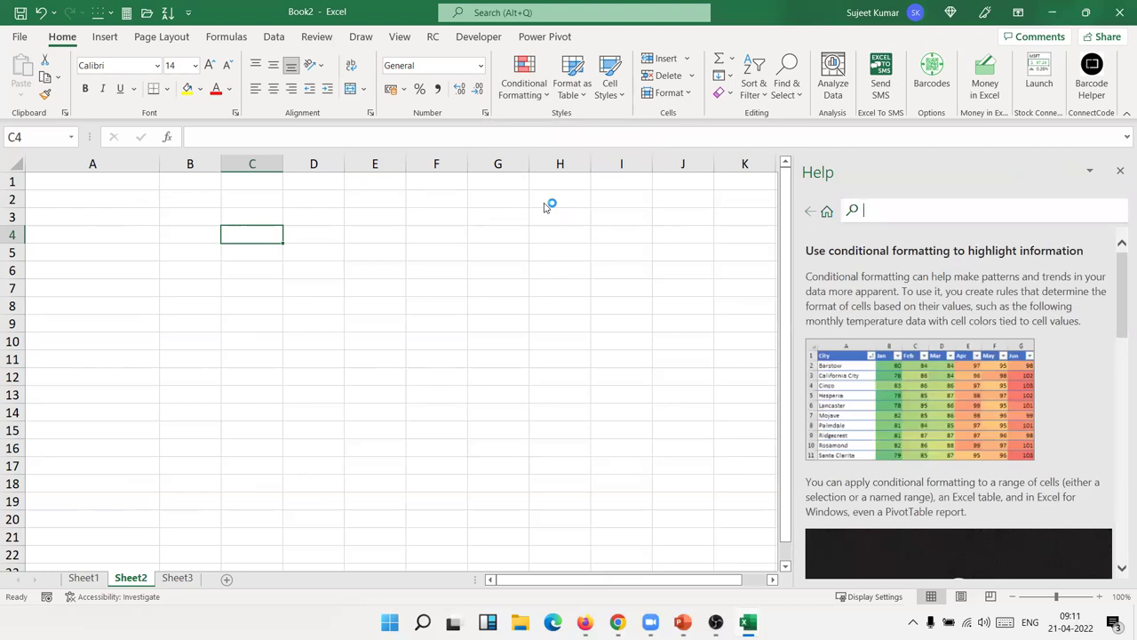
pyautogui.scroll(-5, 860, 327)
pyautogui.scroll(-10, 915, 338)
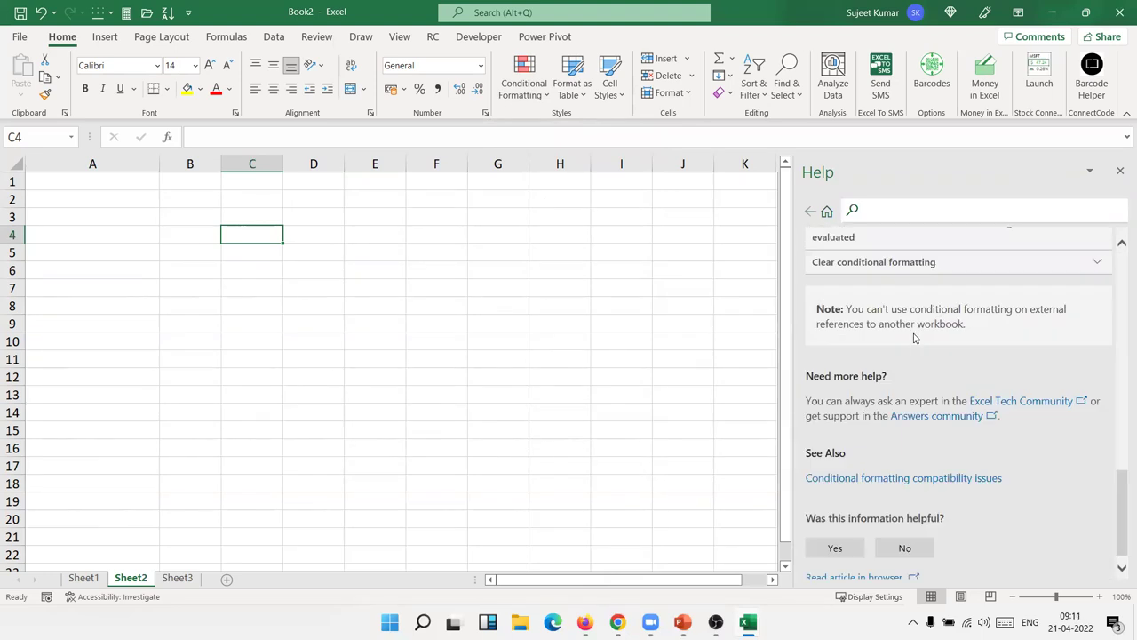
pyautogui.scroll(15, 915, 340)
pyautogui.scroll(-10, 916, 340)
pyautogui.scroll(-5, 915, 339)
pyautogui.scroll(5, 898, 315)
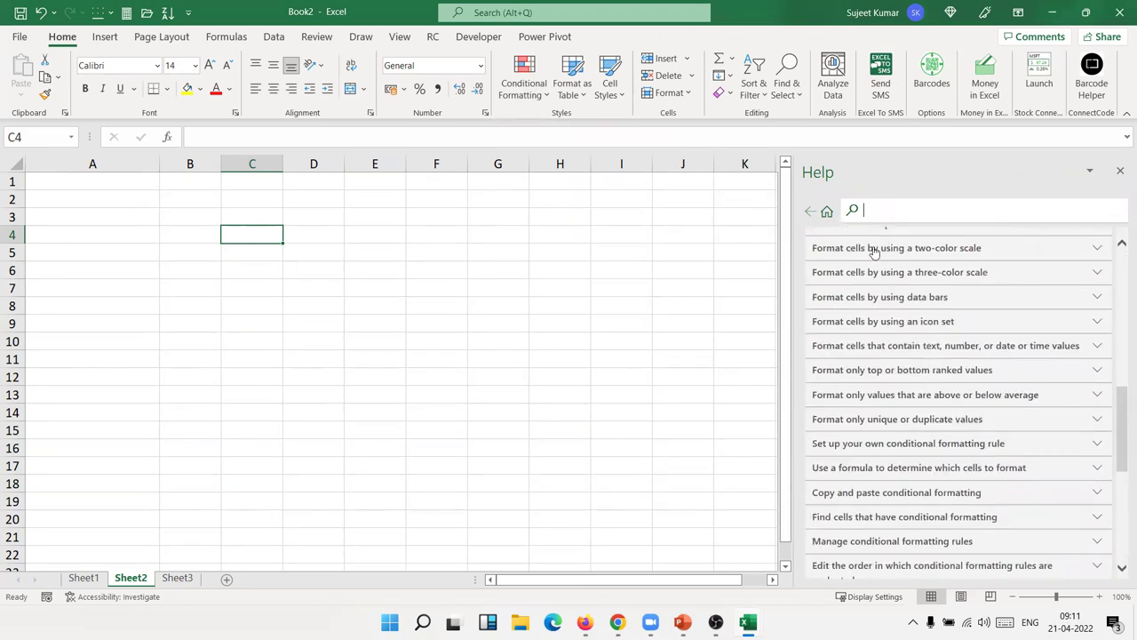
# - Expand the two-color scale and three-color scale topics in the article
pyautogui.click(872, 251)
pyautogui.scroll(-3, 851, 360)
pyautogui.scroll(-5, 875, 440)
pyautogui.scroll(-3, 874, 444)
pyautogui.scroll(-5, 871, 435)
pyautogui.scroll(-5, 867, 422)
pyautogui.scroll(-10, 864, 411)
pyautogui.scroll(5, 863, 409)
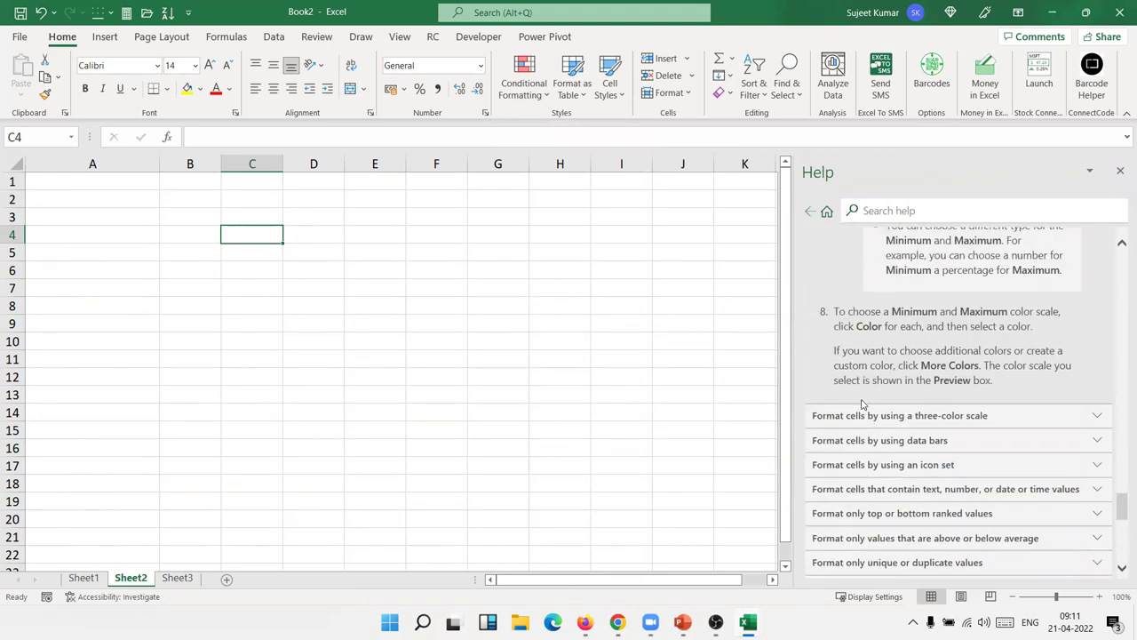
pyautogui.click(860, 412)
pyautogui.scroll(-3, 859, 414)
pyautogui.scroll(-3, 860, 413)
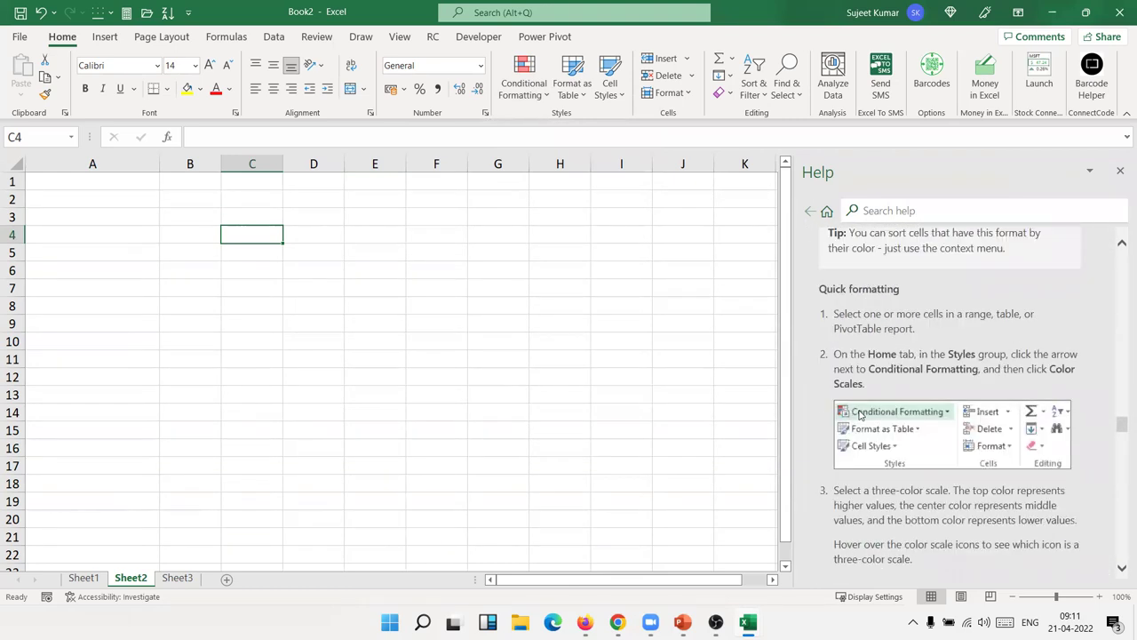
pyautogui.scroll(-6, 860, 413)
pyautogui.scroll(-5, 861, 413)
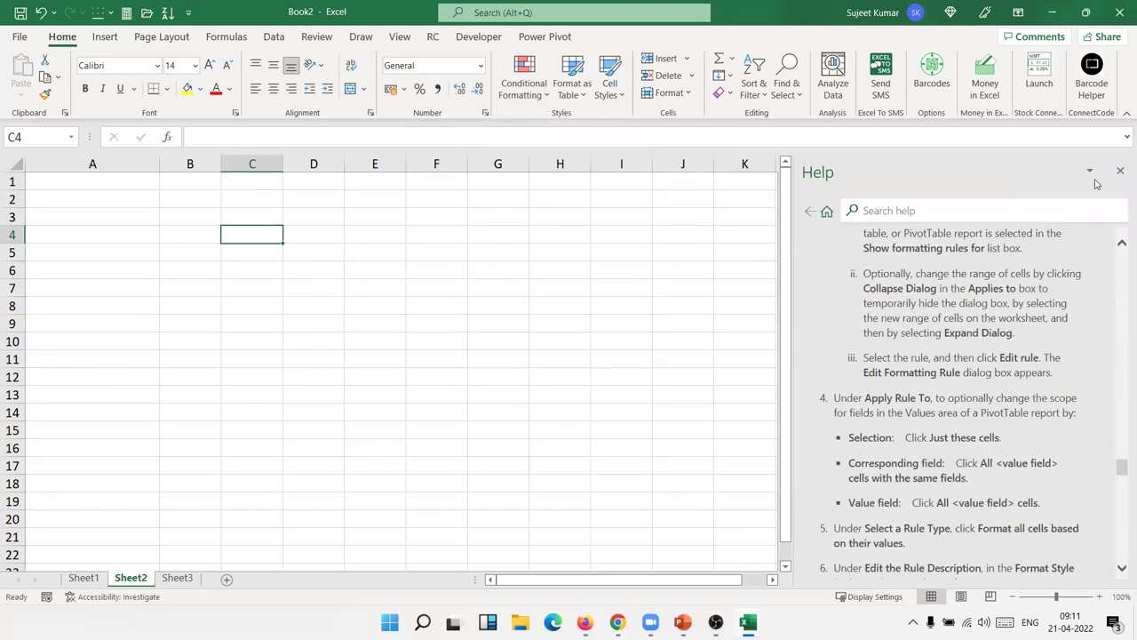
# - Close the conditional formatting help and return to cell A1
pyautogui.click(1120, 169)
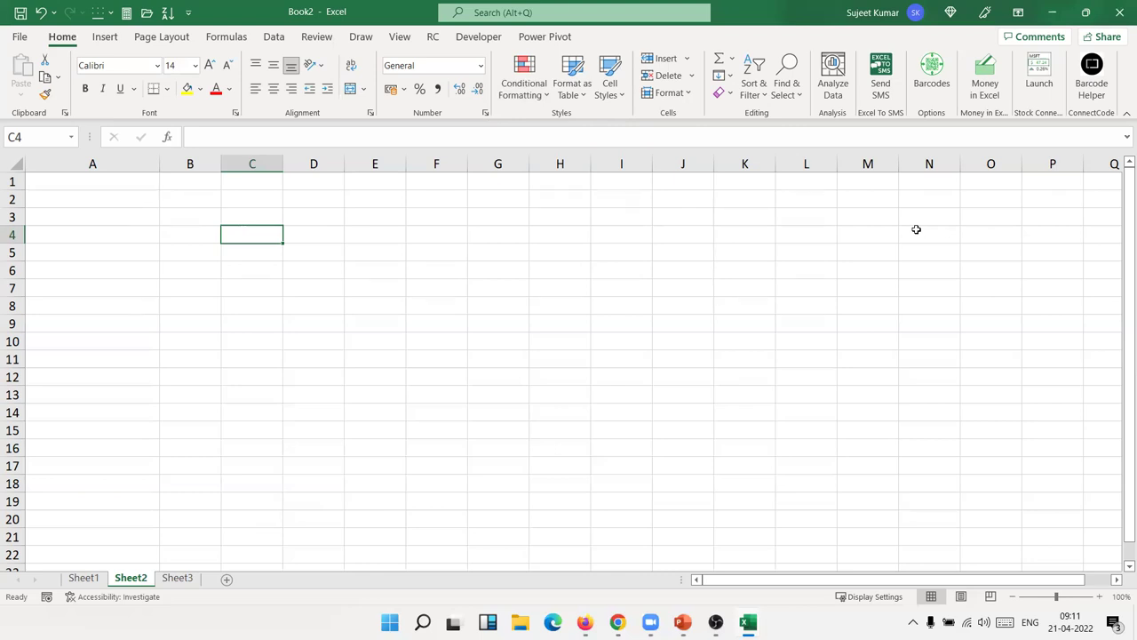
pyautogui.press('Up')
pyautogui.press('Up')
pyautogui.press('Up')
pyautogui.press('Left')
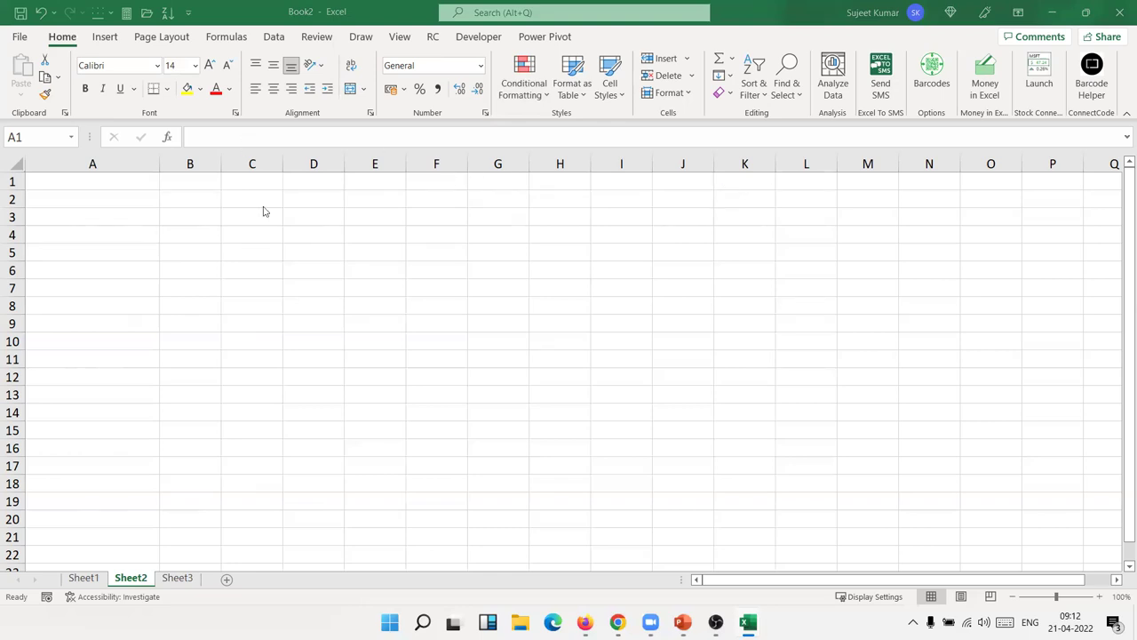
# - Select cells D4, F5 and I5, then start narrowing column A
pyautogui.click(336, 232)
pyautogui.click(445, 251)
pyautogui.click(606, 254)
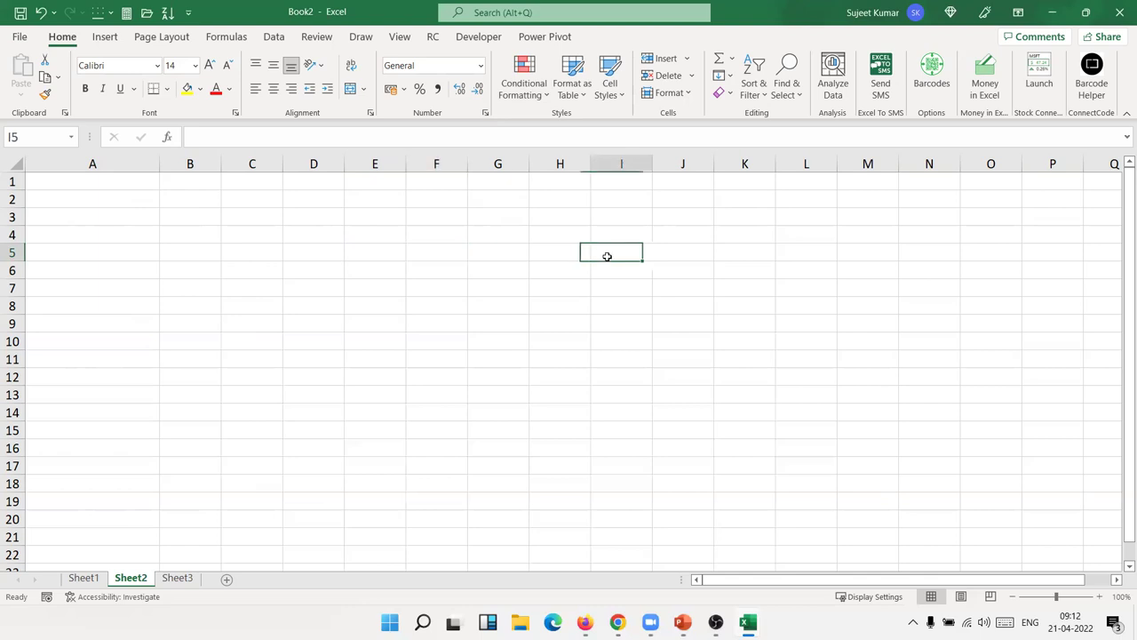
pyautogui.moveTo(159, 166); pyautogui.dragTo(95, 169)
# - Enter the header 'Sales' in cell A1
pyautogui.click(84, 180)
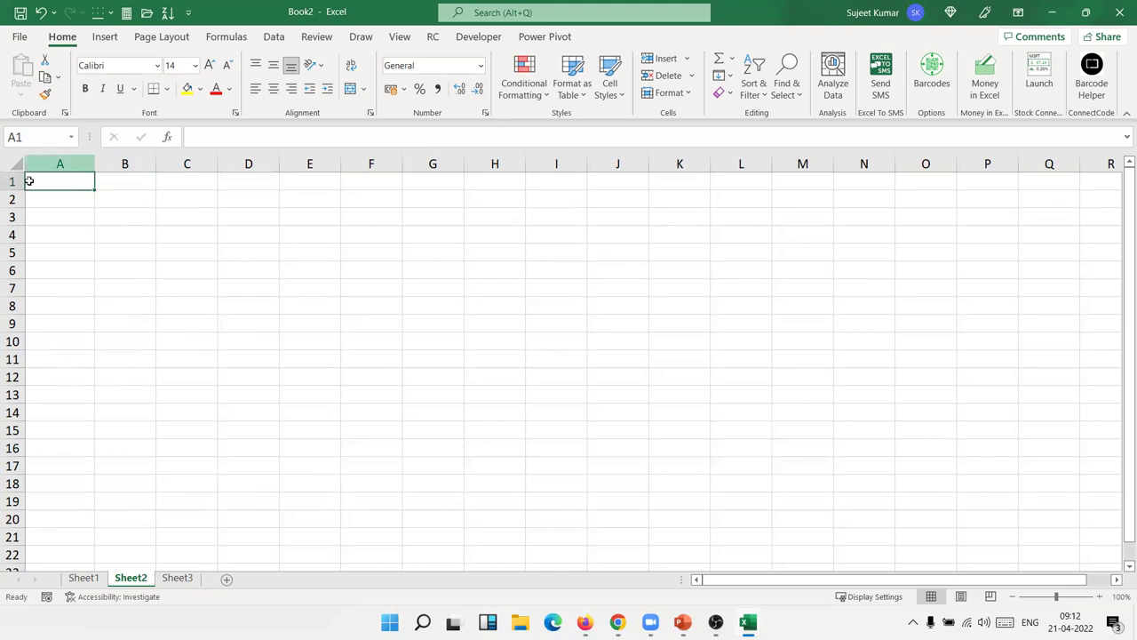
pyautogui.click(144, 215)
pyautogui.click(213, 275)
pyautogui.click(338, 319)
pyautogui.click(449, 342)
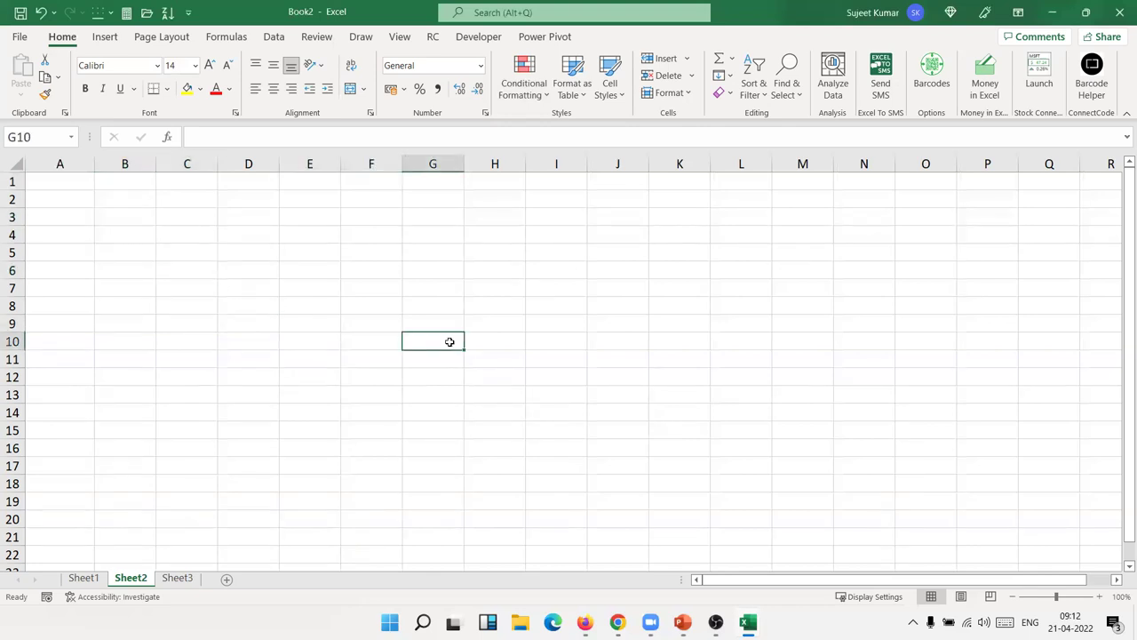
pyautogui.click(87, 181)
pyautogui.write('Sales')
pyautogui.press('Return')
# - Enter the sales values 85, 36, 65, 85, 25, 63, 63 in A2:A8
pyautogui.write('85')
pyautogui.press('Return')
pyautogui.write('36')
pyautogui.press('Return')
pyautogui.write('65')
pyautogui.press('Return')
pyautogui.write('85')
pyautogui.press('Return')
pyautogui.write('25')
pyautogui.press('Return')
pyautogui.write('63')
pyautogui.press('Return')
pyautogui.write('3')
pyautogui.press('Return')
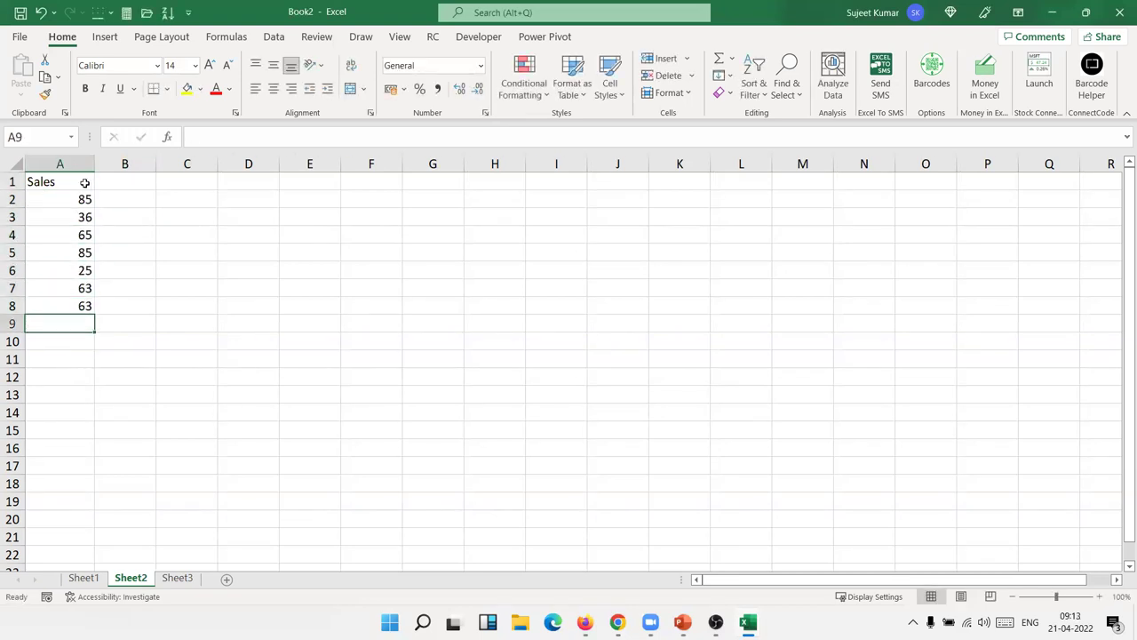
pyautogui.click(113, 200)
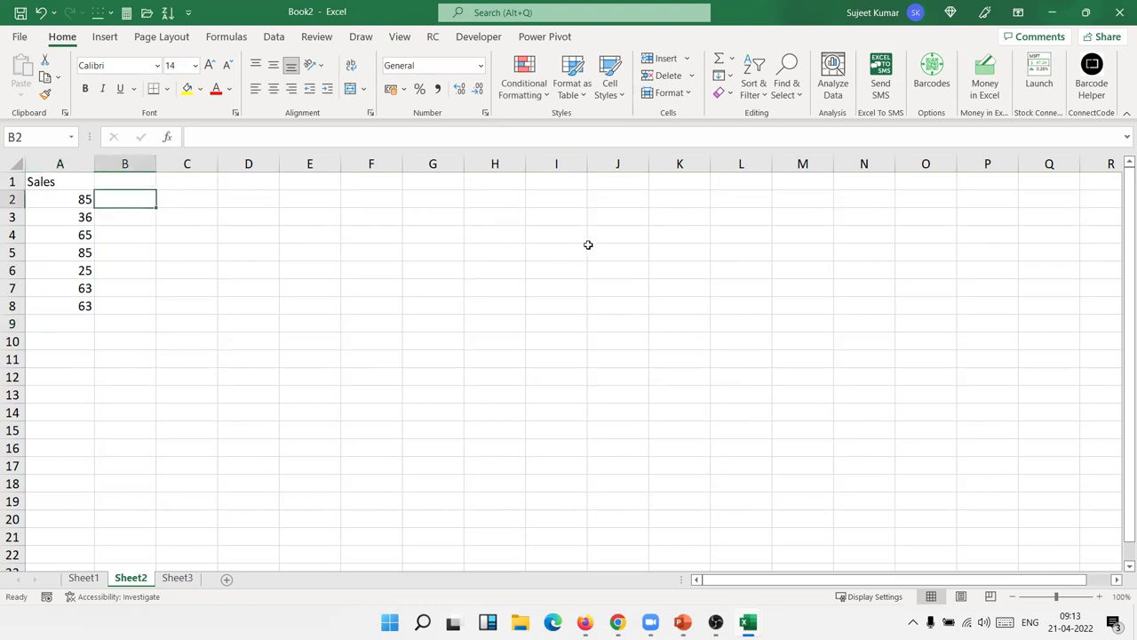
pyautogui.write('=')
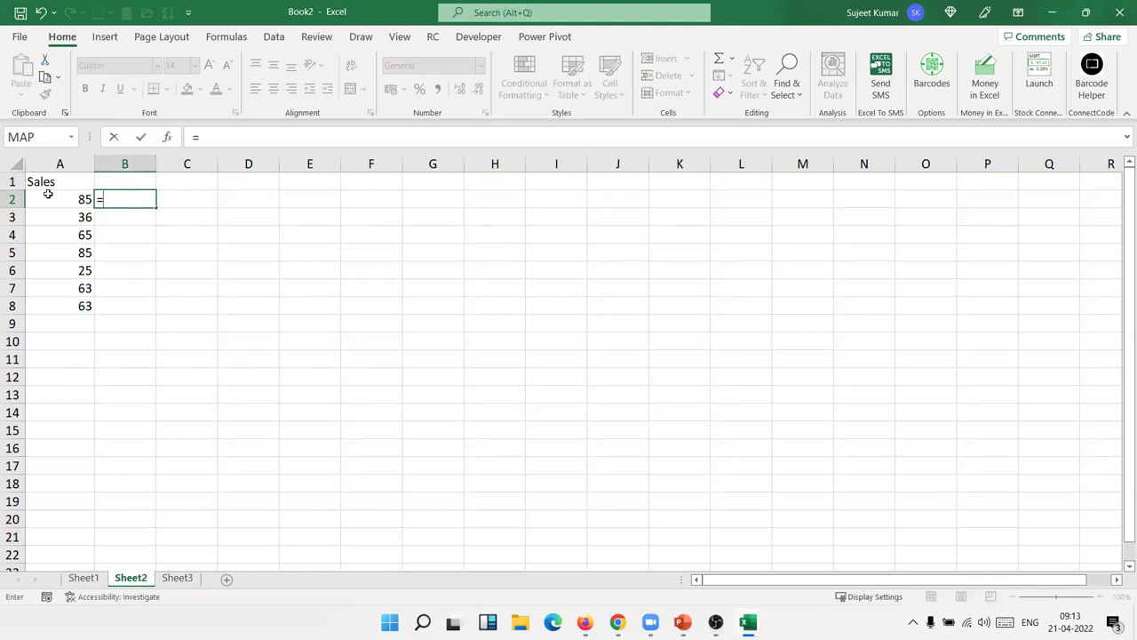
pyautogui.click(48, 195)
pyautogui.write('+20')
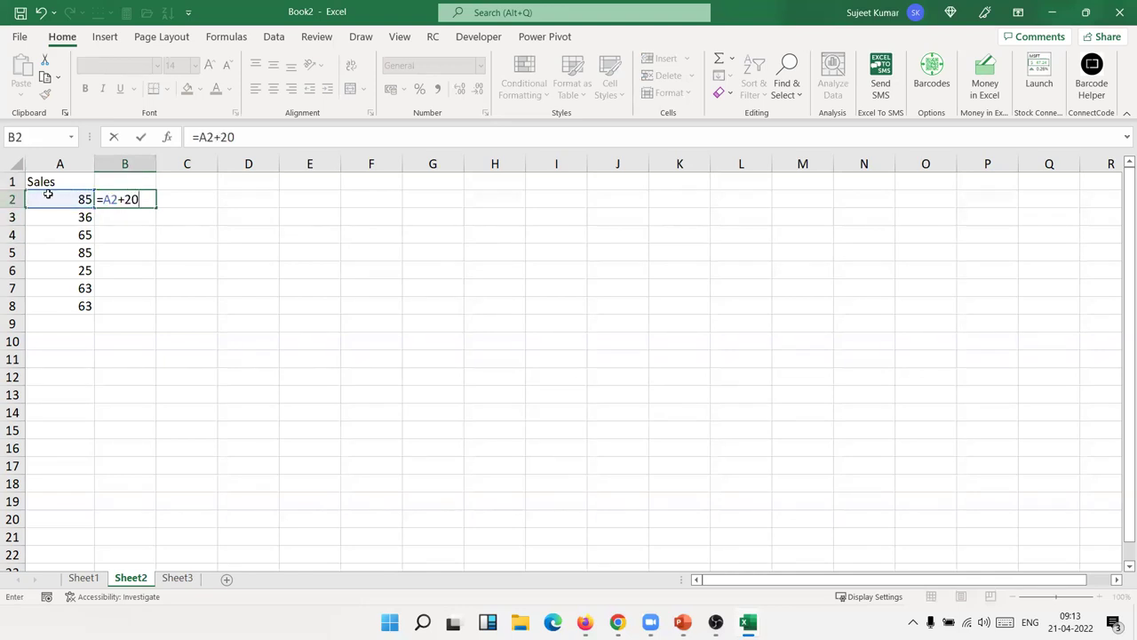
pyautogui.press('Return')
pyautogui.press('Up')
pyautogui.moveTo(150, 211); pyautogui.dragTo(151, 307)
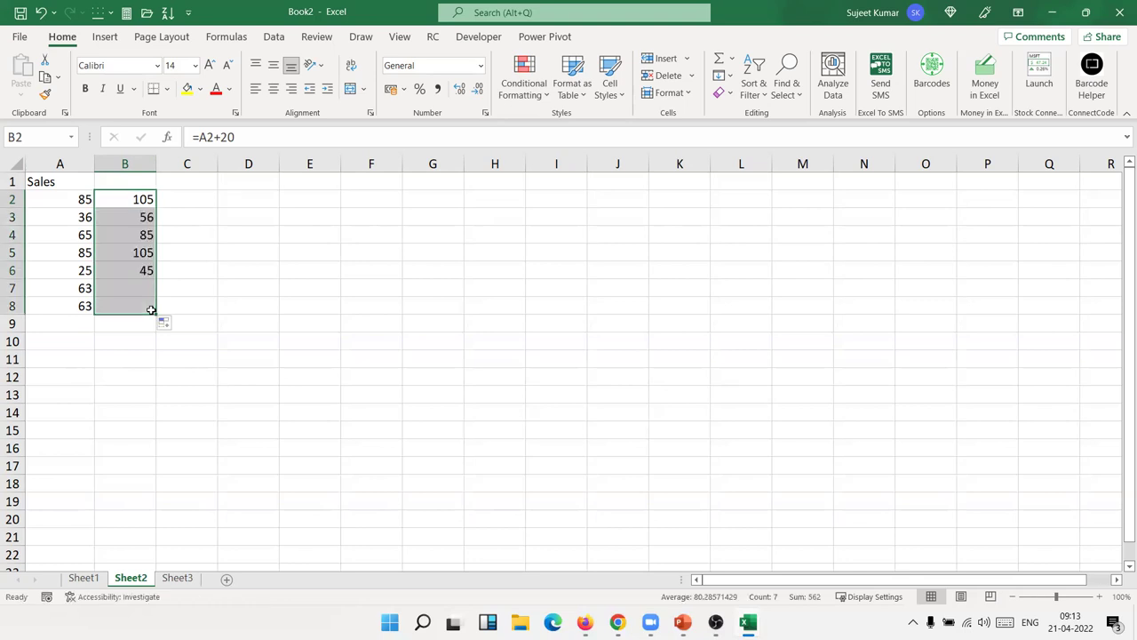
pyautogui.click(137, 286)
pyautogui.click(135, 232)
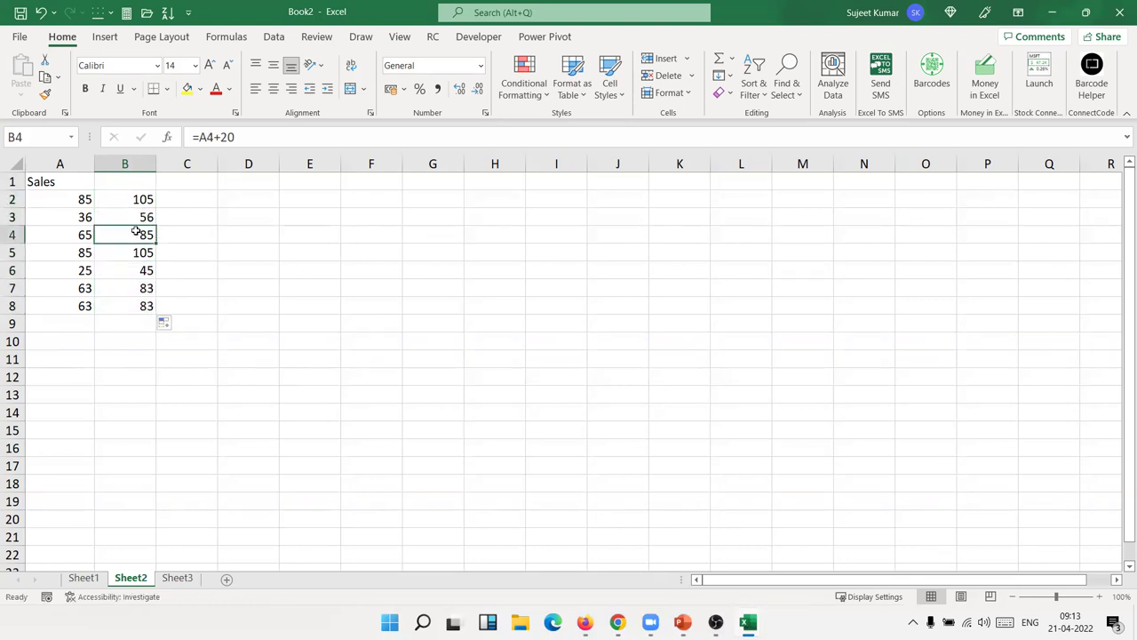
pyautogui.doubleClick(143, 199)
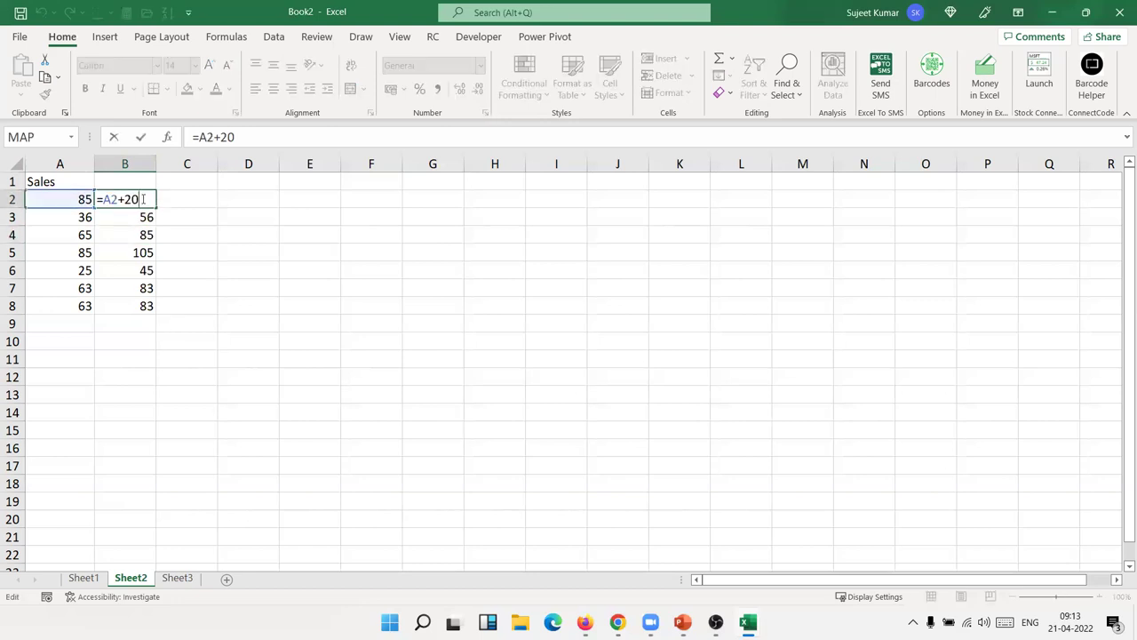
pyautogui.press('Escape')
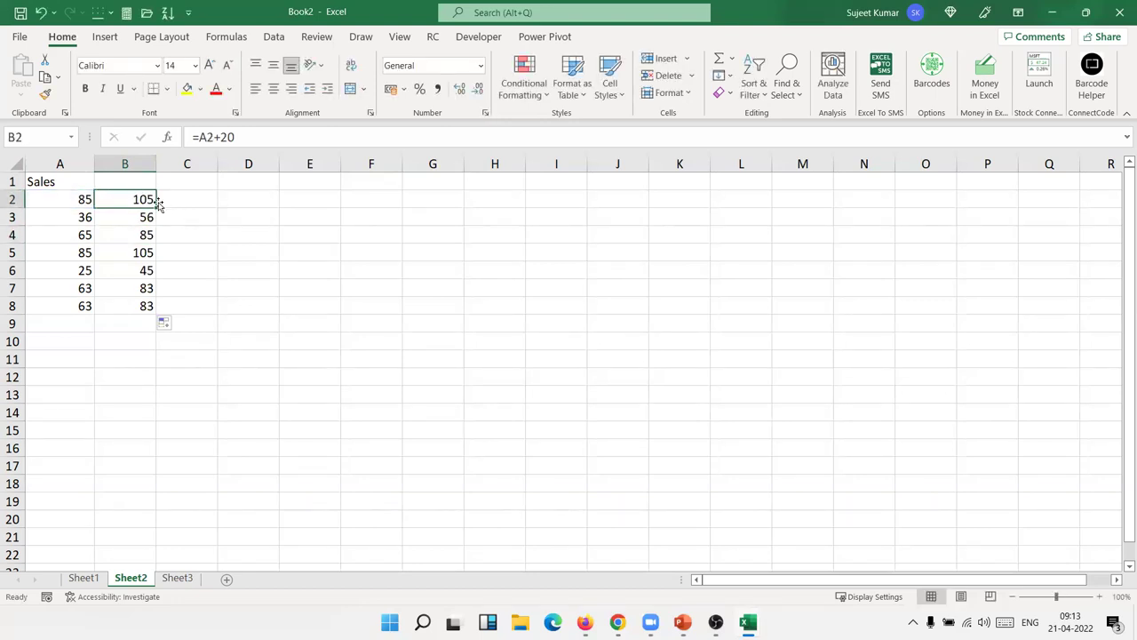
pyautogui.doubleClick(145, 201)
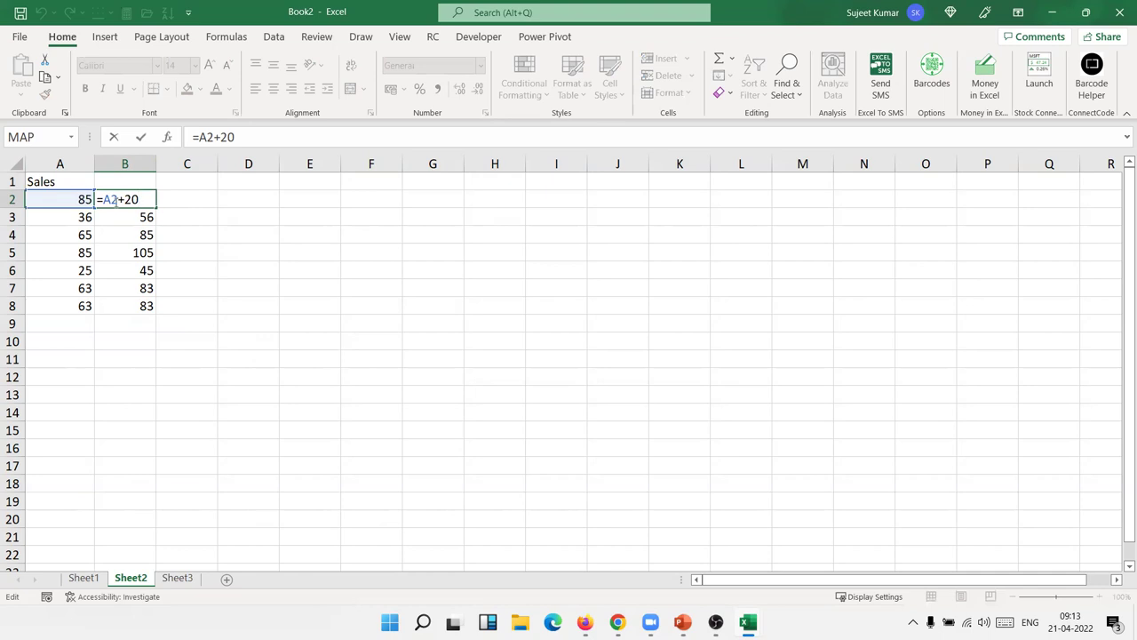
pyautogui.doubleClick(107, 200)
pyautogui.press('Return')
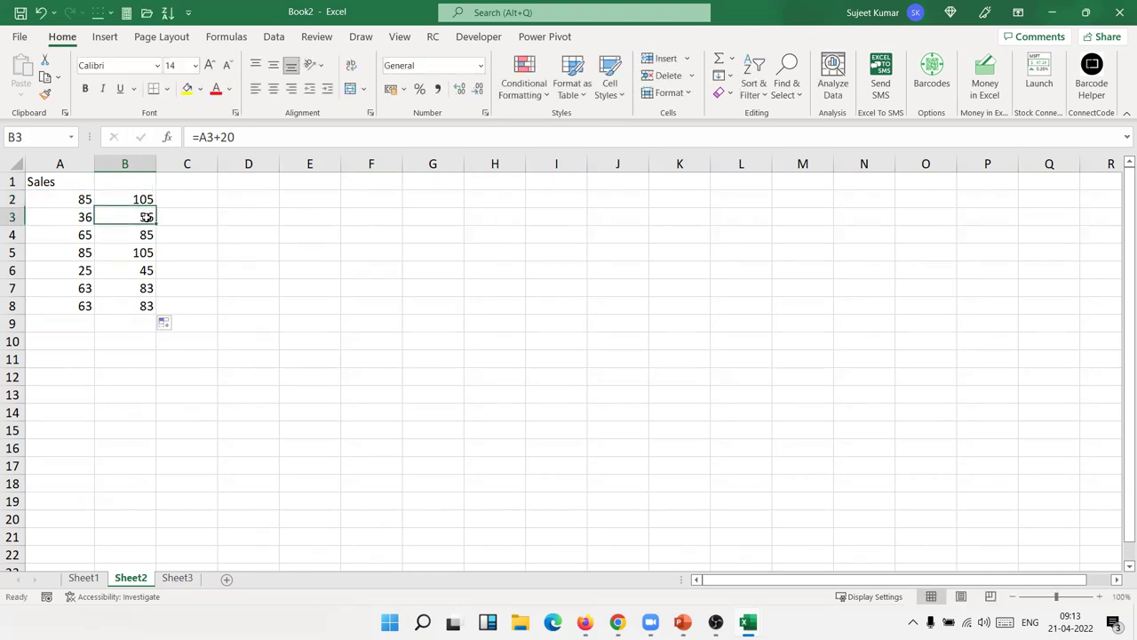
pyautogui.doubleClick(144, 217)
pyautogui.press('Escape')
pyautogui.doubleClick(123, 235)
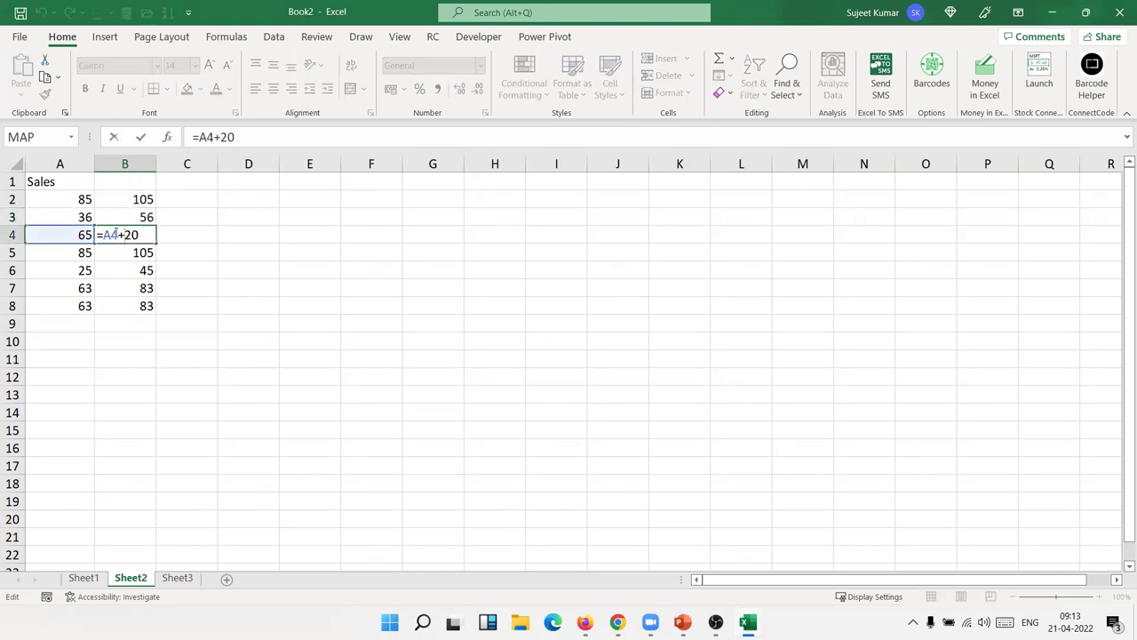
pyautogui.press('Escape')
pyautogui.doubleClick(112, 254)
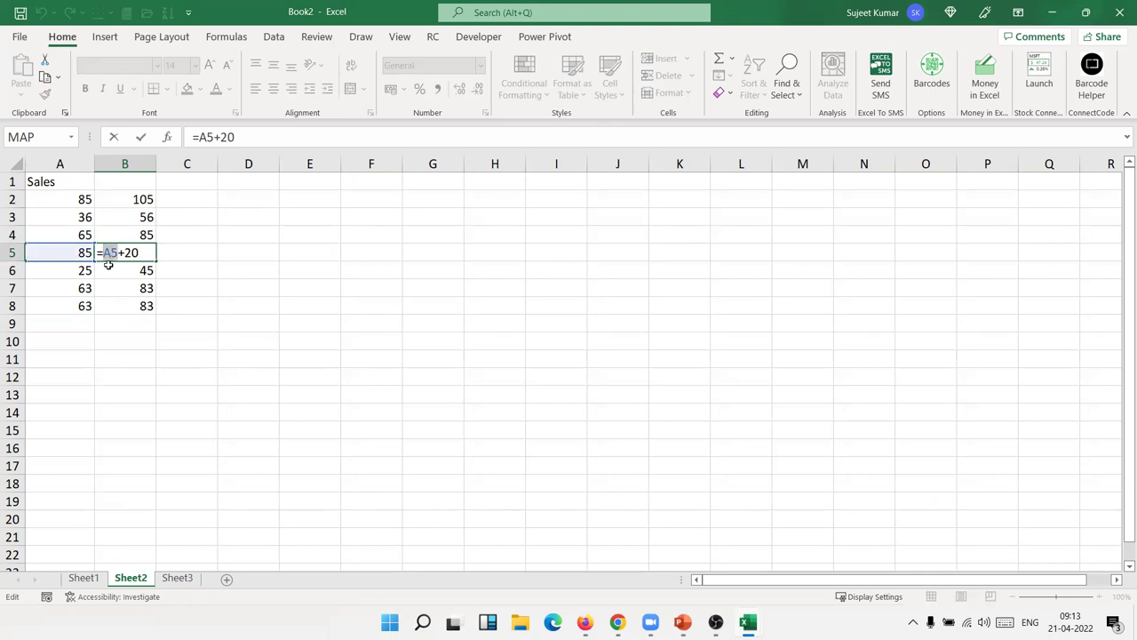
pyautogui.press('Escape')
pyautogui.doubleClick(126, 272)
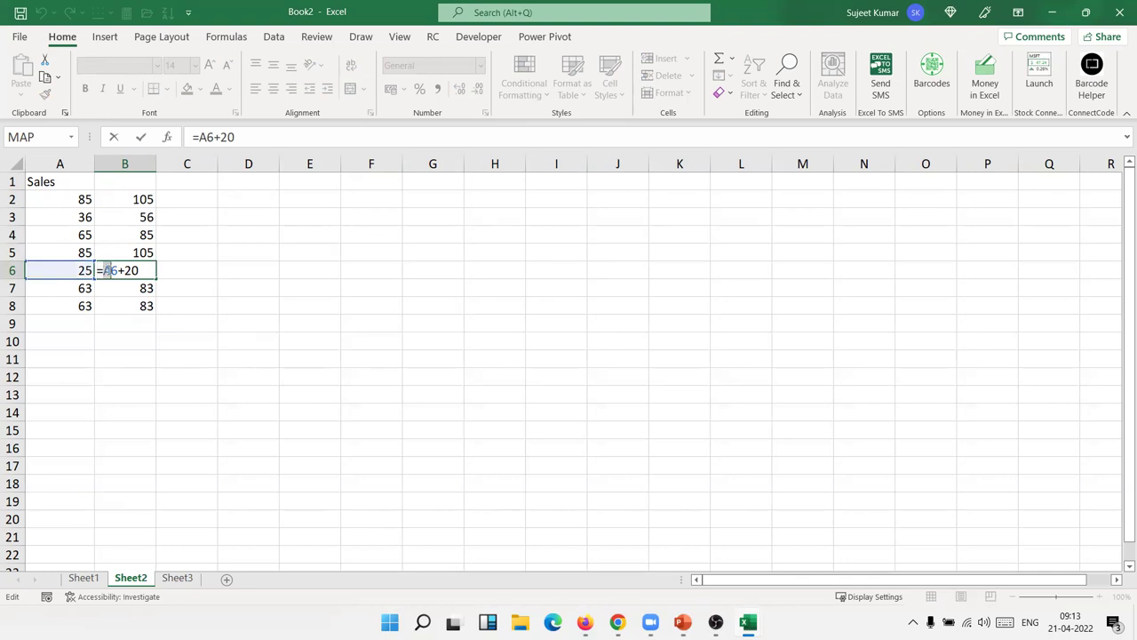
pyautogui.click(121, 283)
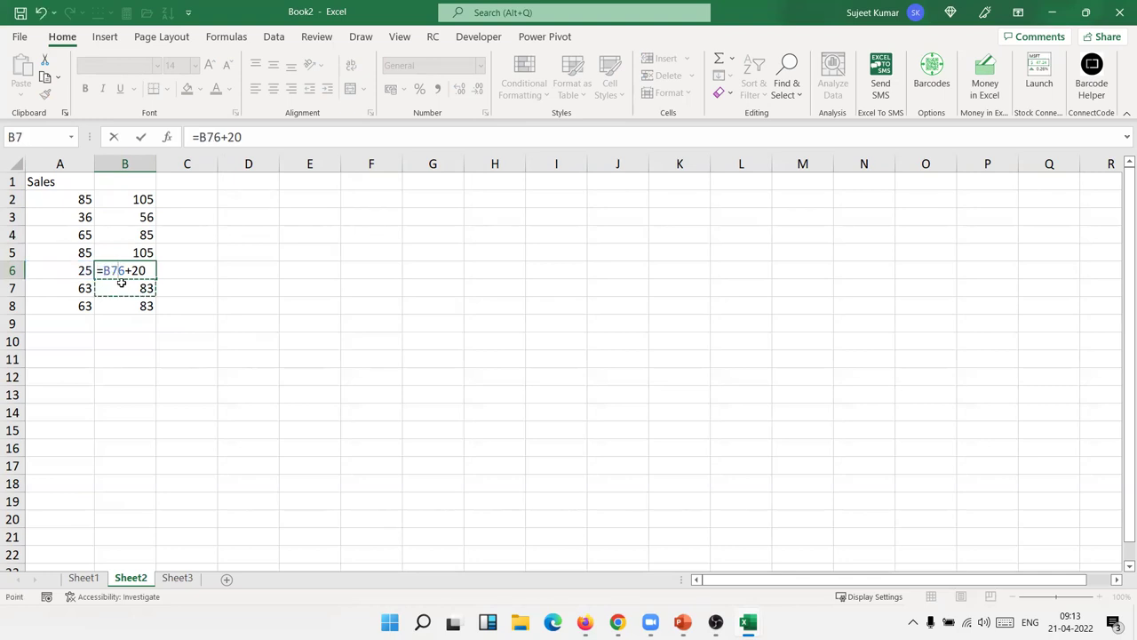
pyautogui.press('Escape')
pyautogui.click(122, 288)
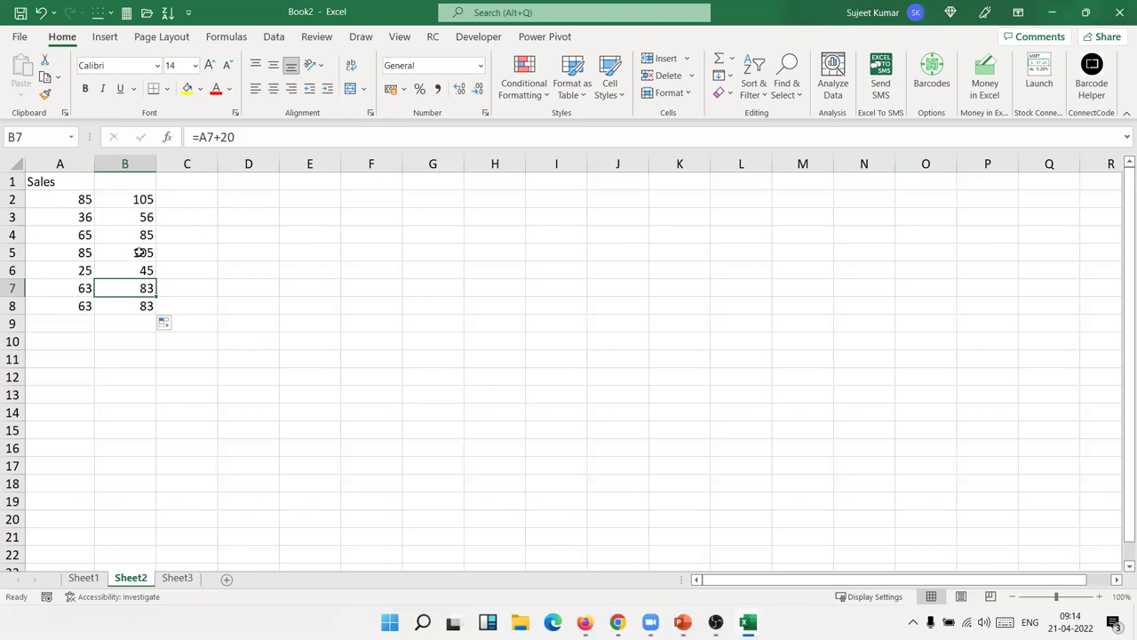
pyautogui.click(137, 252)
pyautogui.click(175, 191)
pyautogui.click(187, 216)
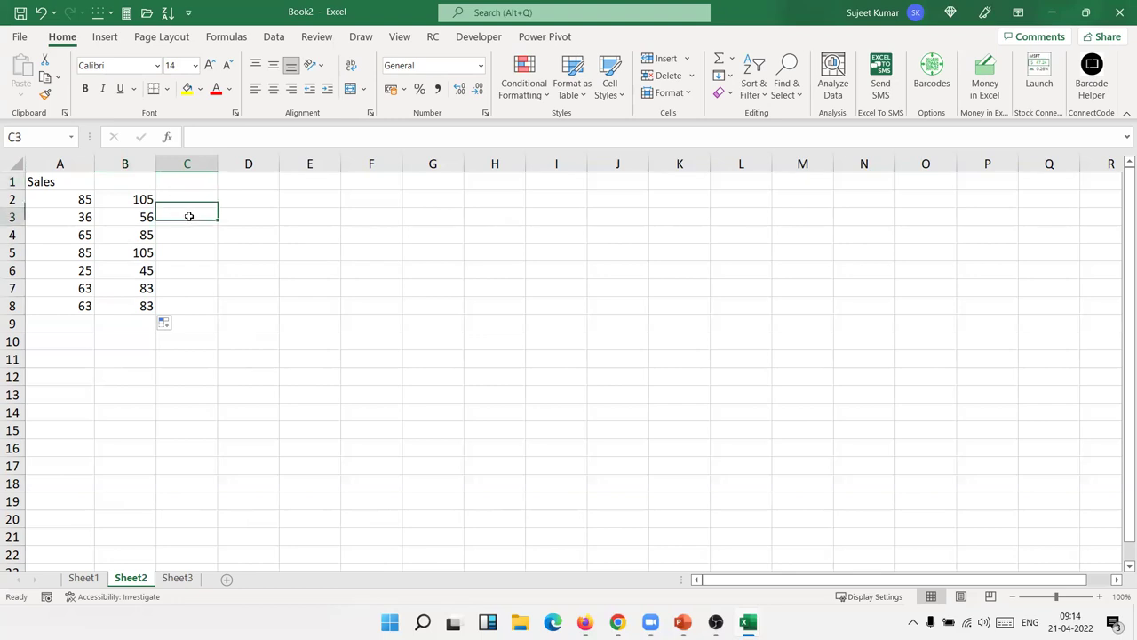
# - Clear the old results in B2:B8
pyautogui.click(145, 199)
pyautogui.hotkey('ctrl', 'shift', 'Down')
pyautogui.press('Delete')
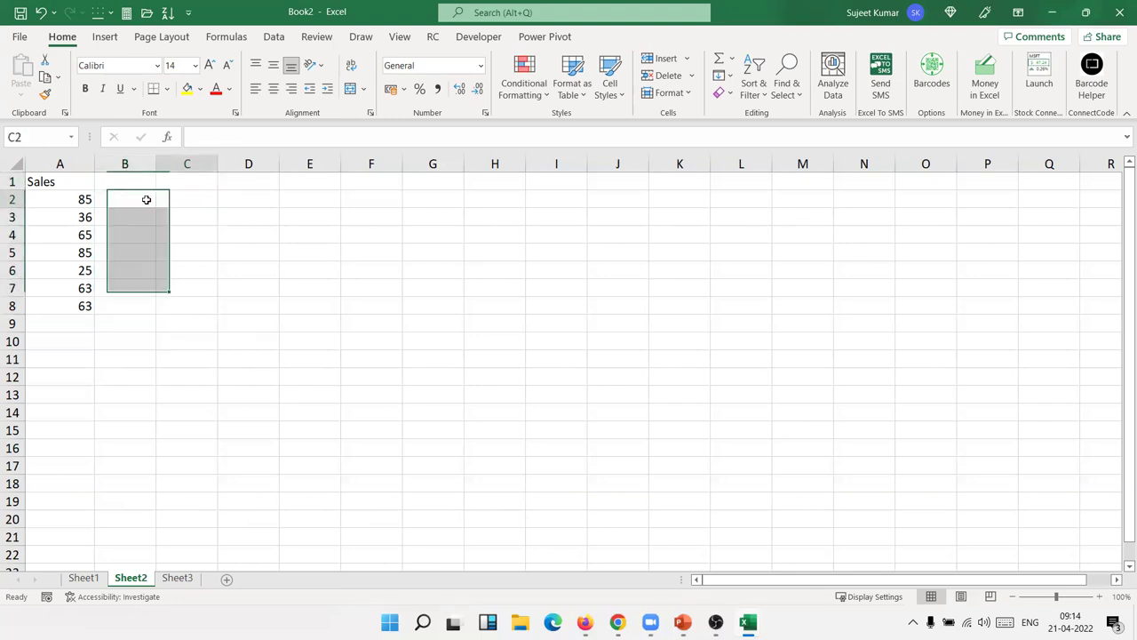
# - Put the constant 20 in cell D1
pyautogui.press('Right')
pyautogui.press('Right')
pyautogui.press('Up')
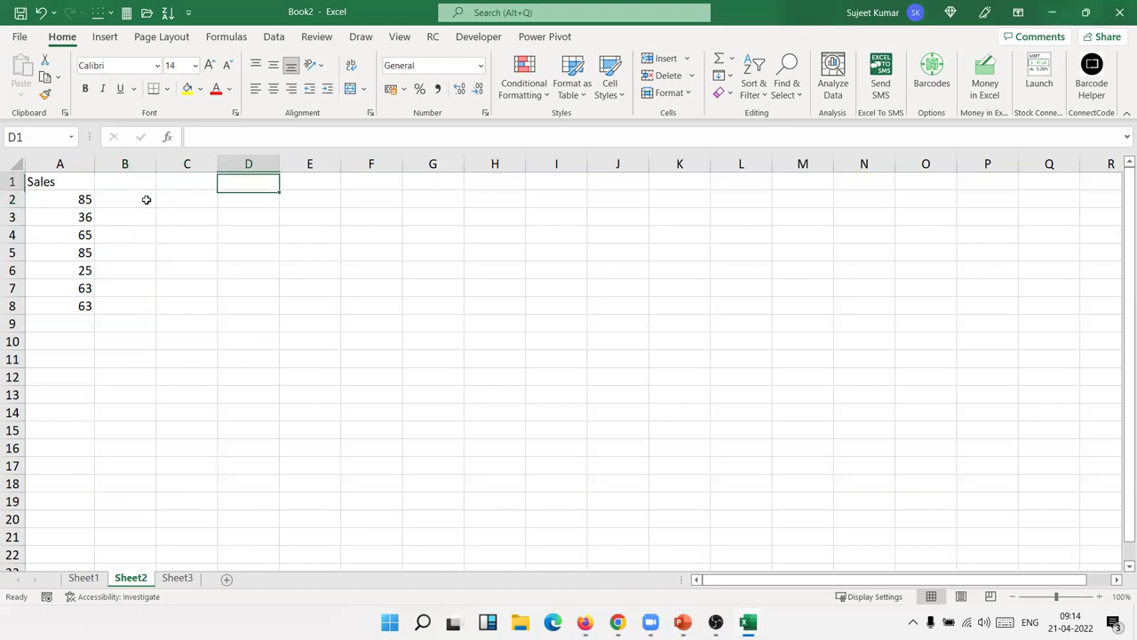
pyautogui.write('20')
pyautogui.press('Return')
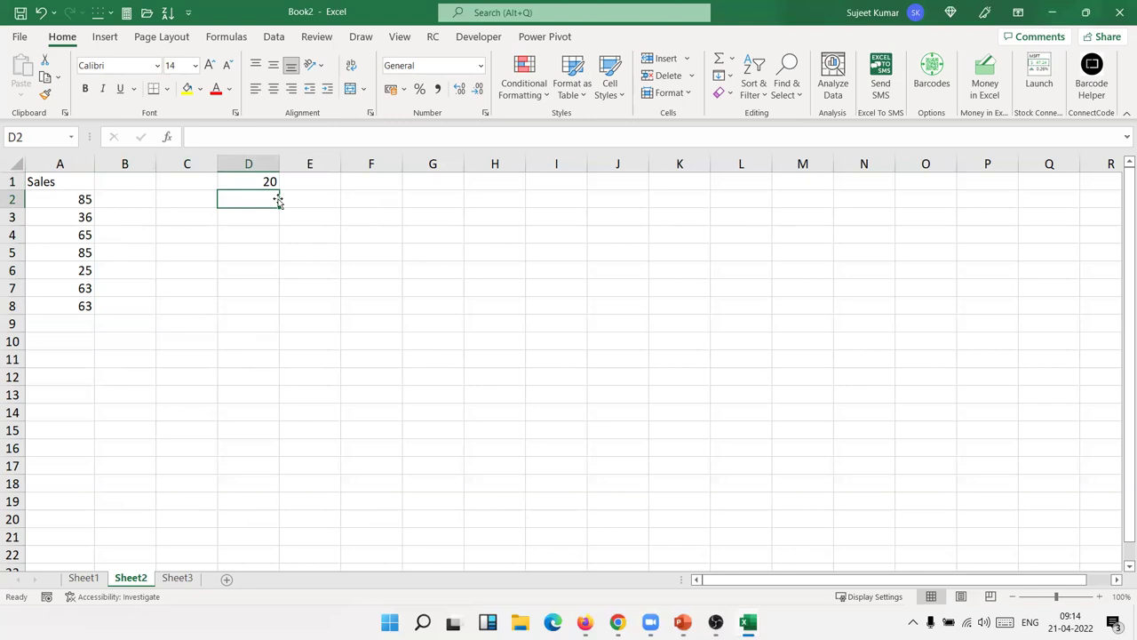
pyautogui.click(249, 187)
# - Enter the formula =A2+D1 in cell B2
pyautogui.click(116, 201)
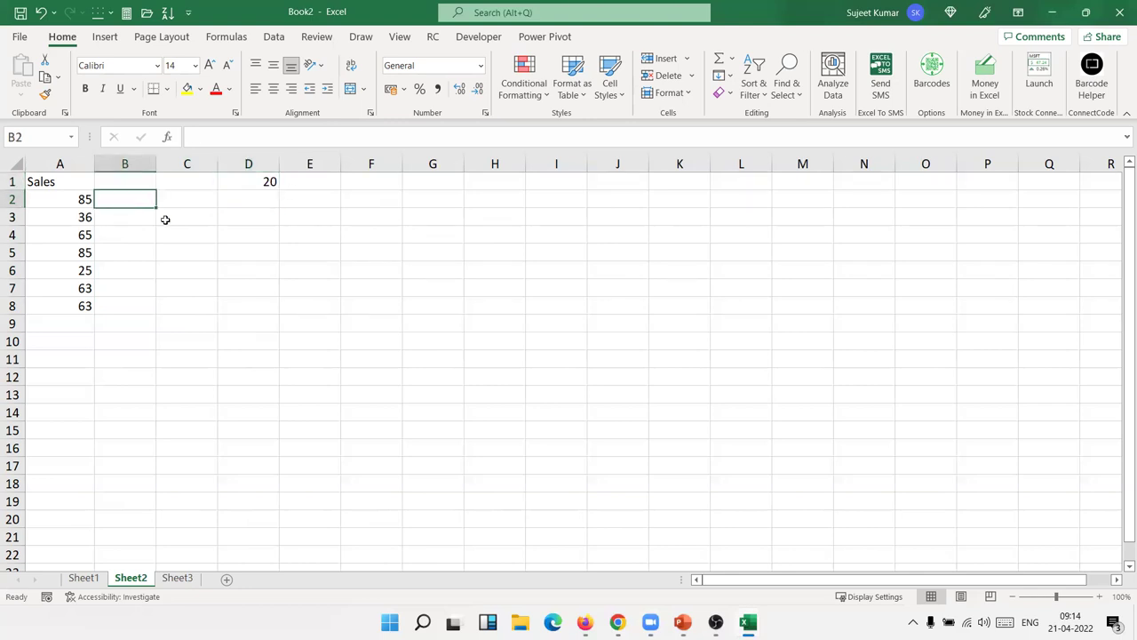
pyautogui.write('=')
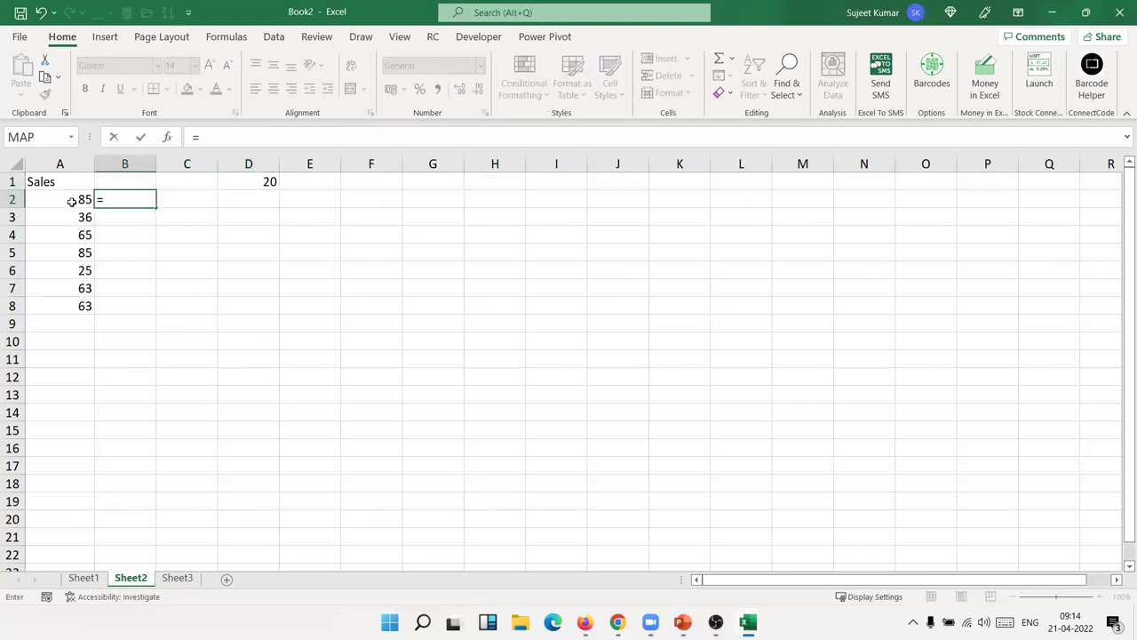
pyautogui.click(74, 200)
pyautogui.click(236, 181)
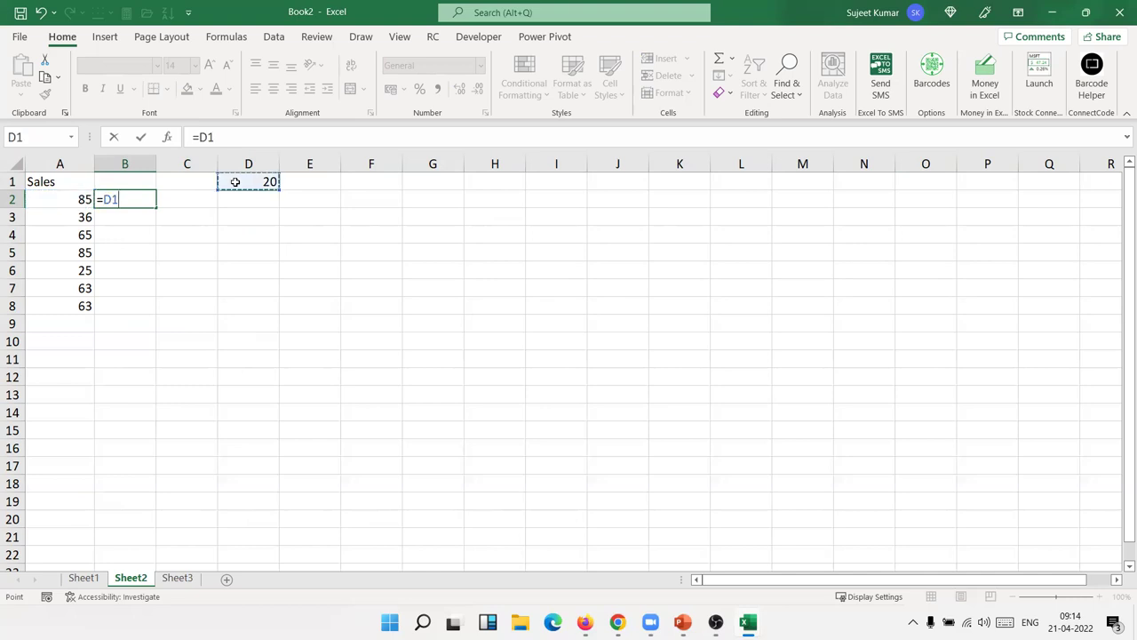
pyautogui.click(45, 202)
pyautogui.write('+')
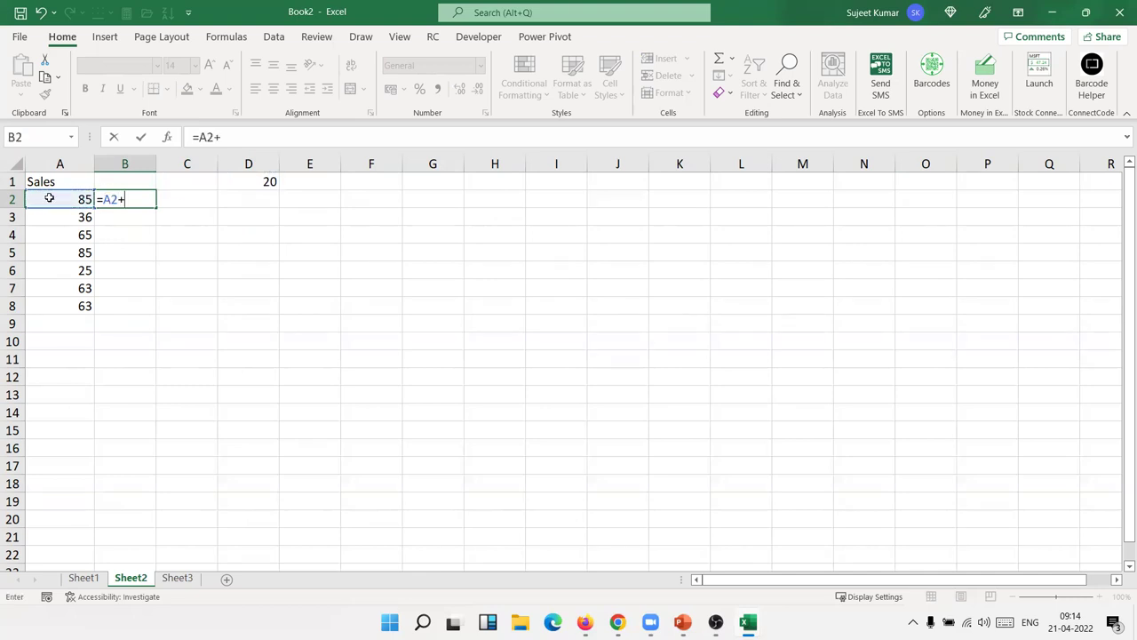
pyautogui.click(248, 182)
pyautogui.press('Return')
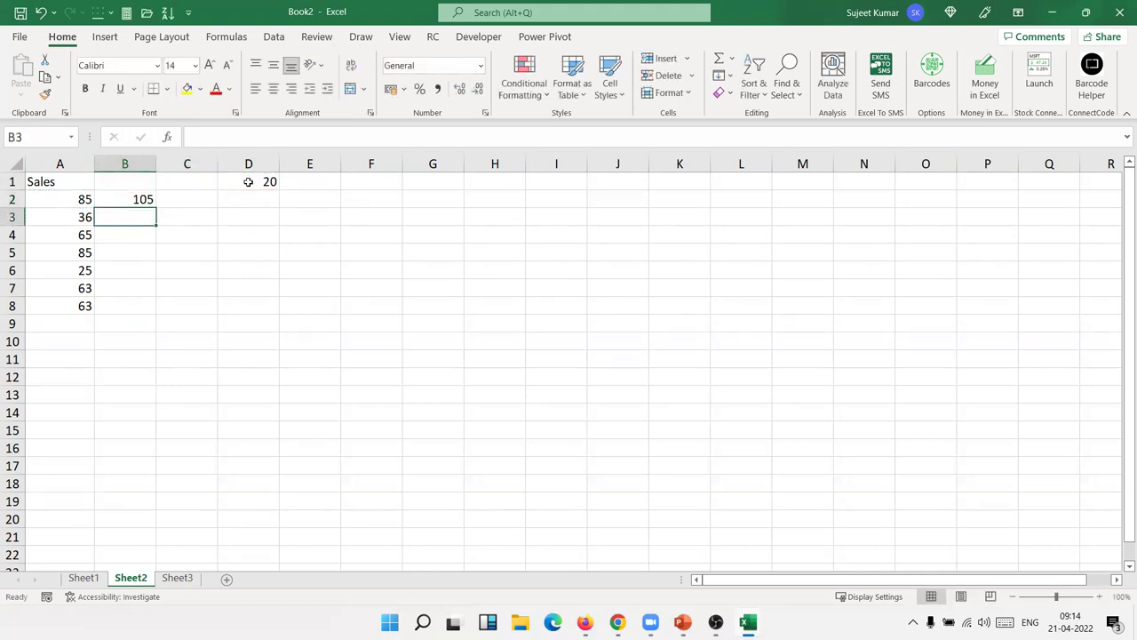
# - Fill B2's formula down to B4 and inspect B3's shifted D2 reference
pyautogui.click(149, 201)
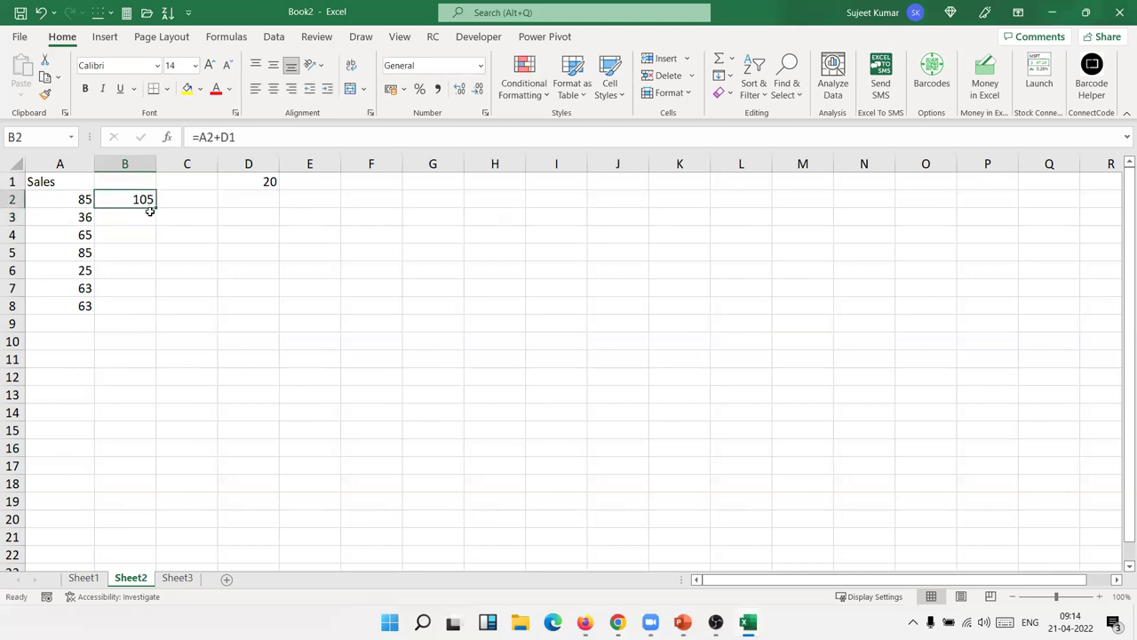
pyautogui.moveTo(155, 207); pyautogui.dragTo(160, 247)
pyautogui.press('Down')
pyautogui.press('F2')
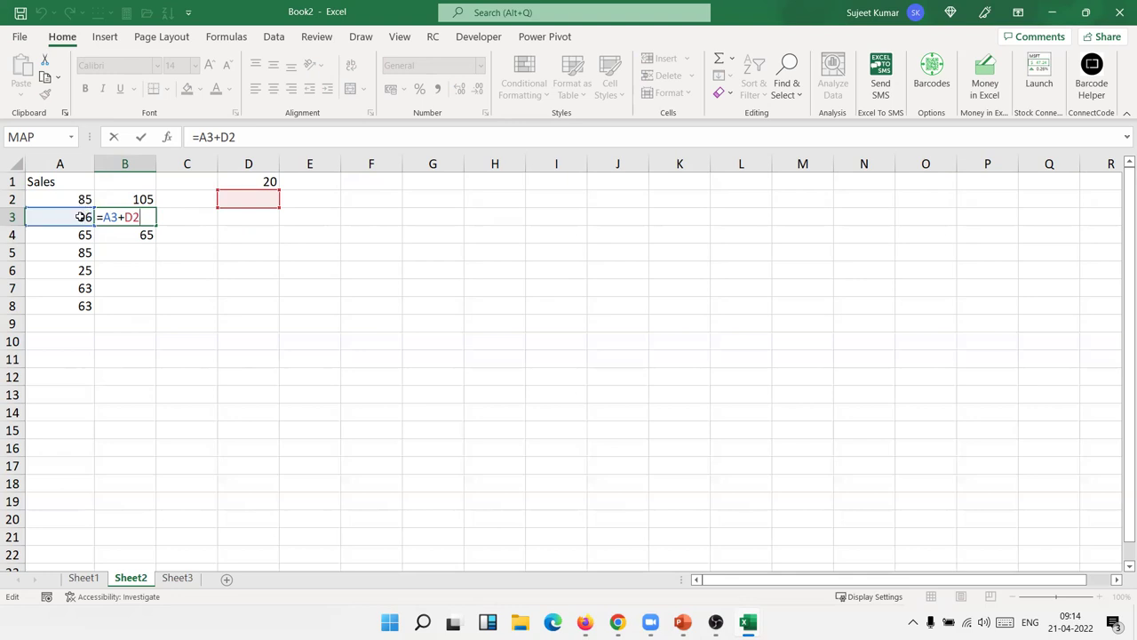
pyautogui.moveTo(124, 217); pyautogui.dragTo(175, 208)
pyautogui.hotkey('ctrl', 'Return')
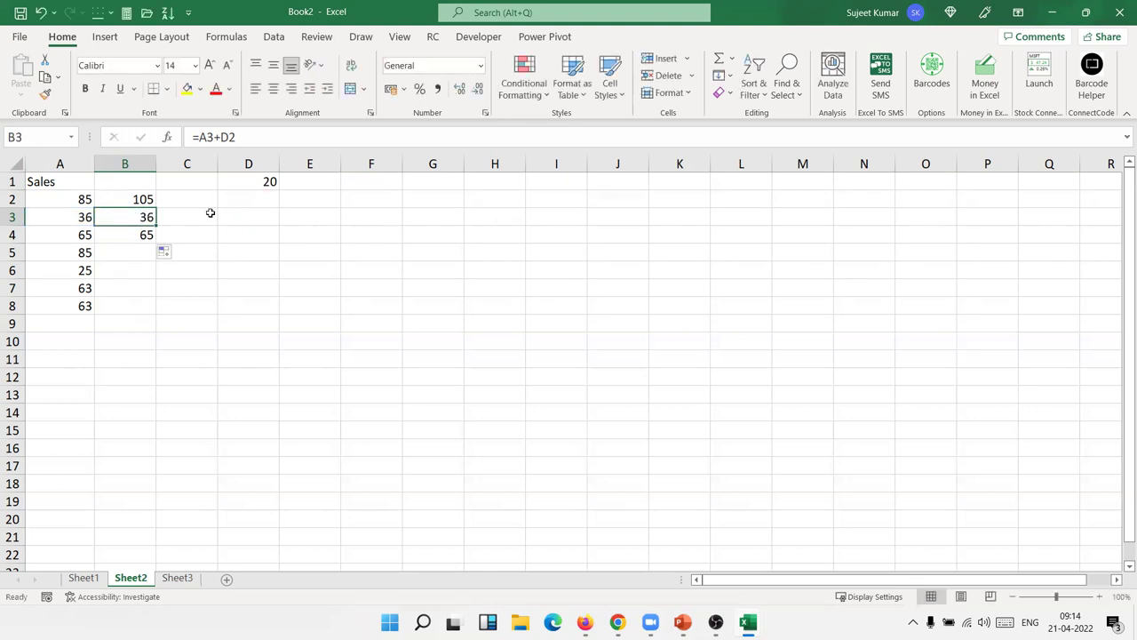
pyautogui.click(151, 201)
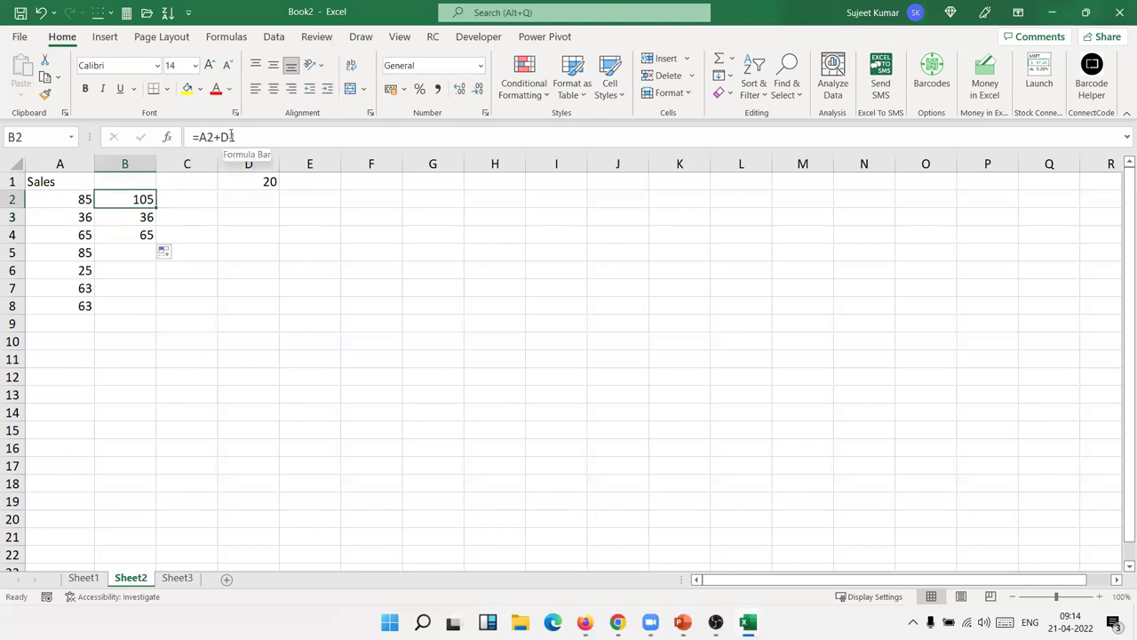
# - Change B2's formula to =A2+D$1 and fill it down to B8
pyautogui.click(229, 136)
pyautogui.write('$')
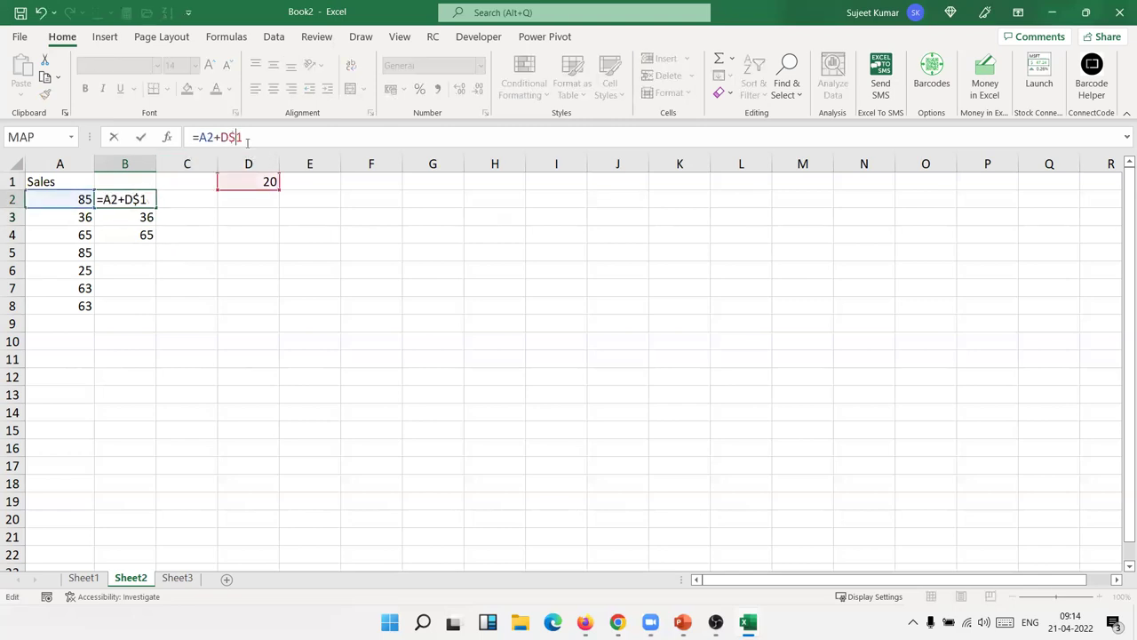
pyautogui.hotkey('ctrl', 'Return')
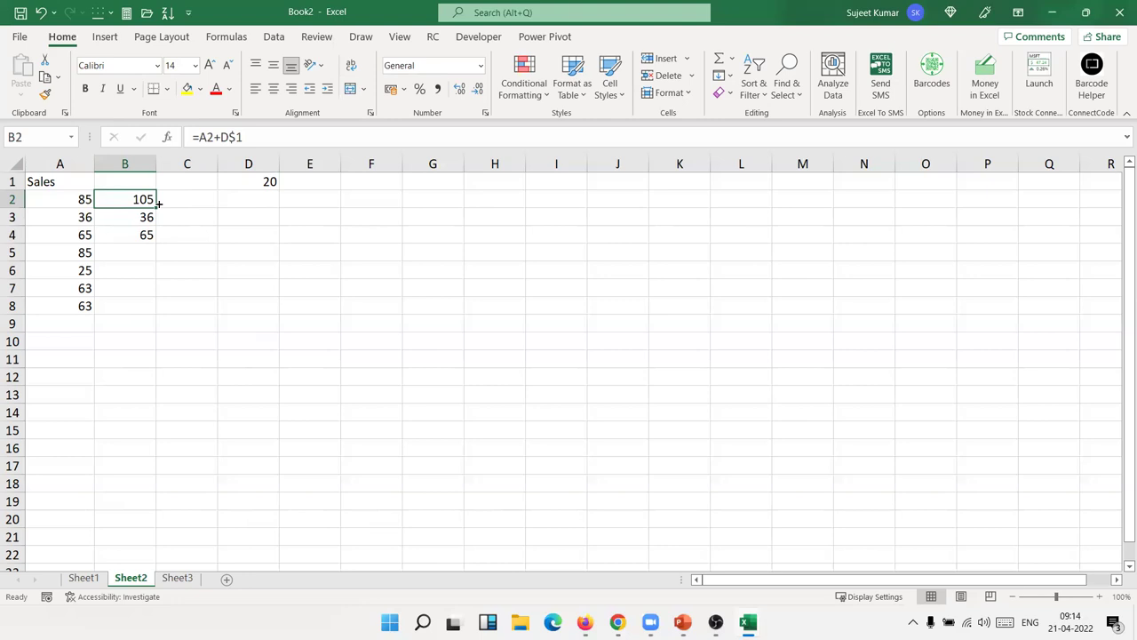
pyautogui.moveTo(157, 205); pyautogui.dragTo(141, 298)
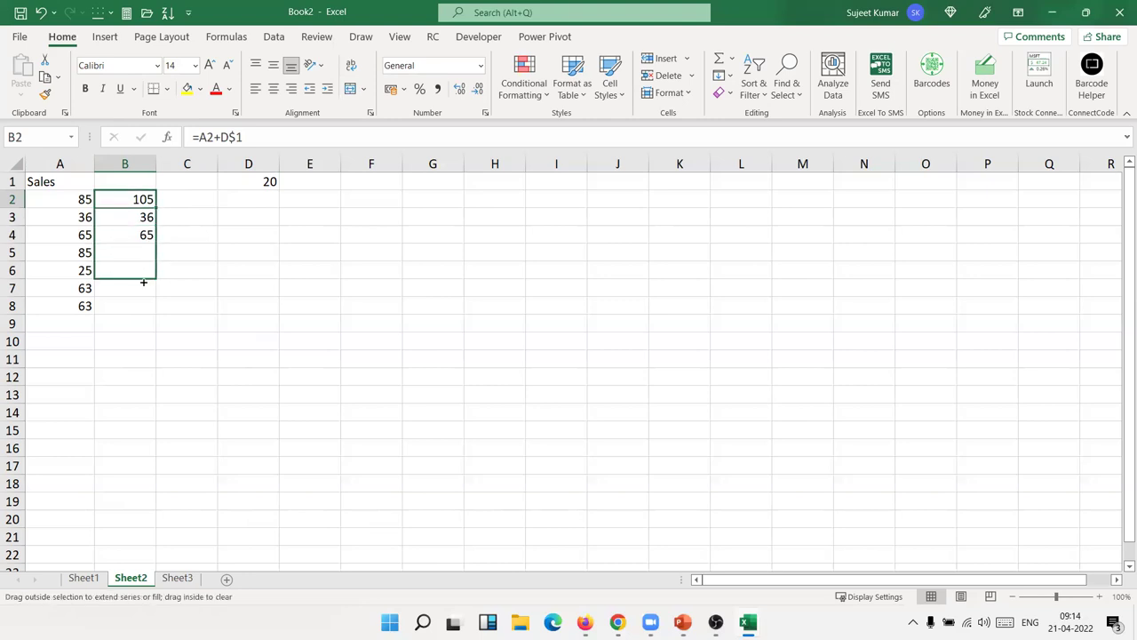
pyautogui.moveTo(140, 298); pyautogui.dragTo(140, 307)
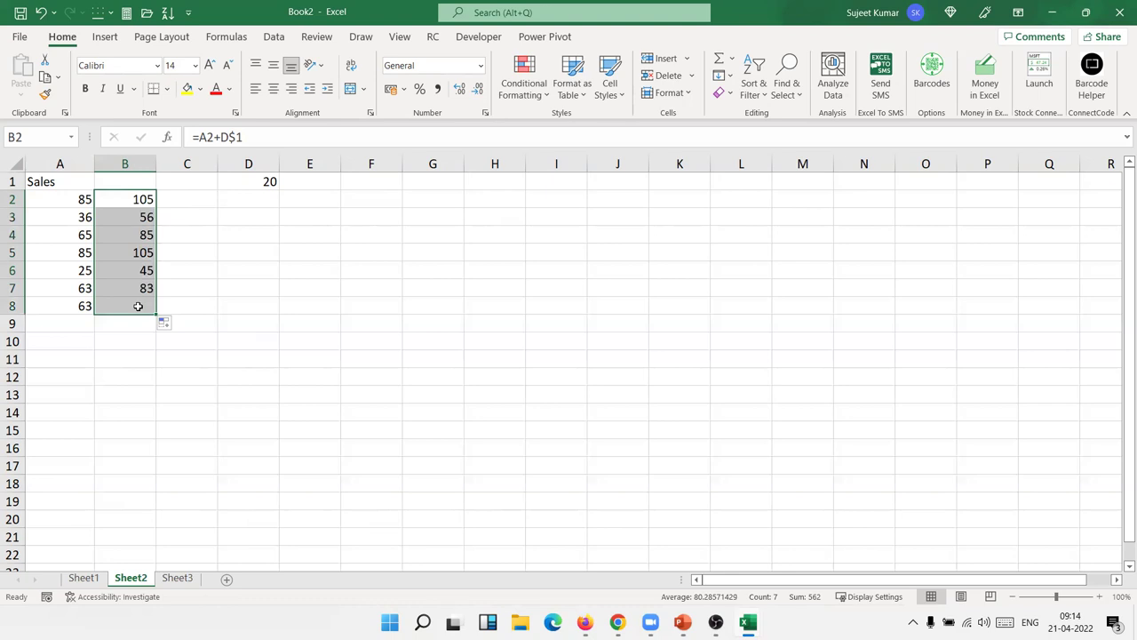
# - Check the copied formulas in B3 through B8 without changing them
pyautogui.click(135, 203)
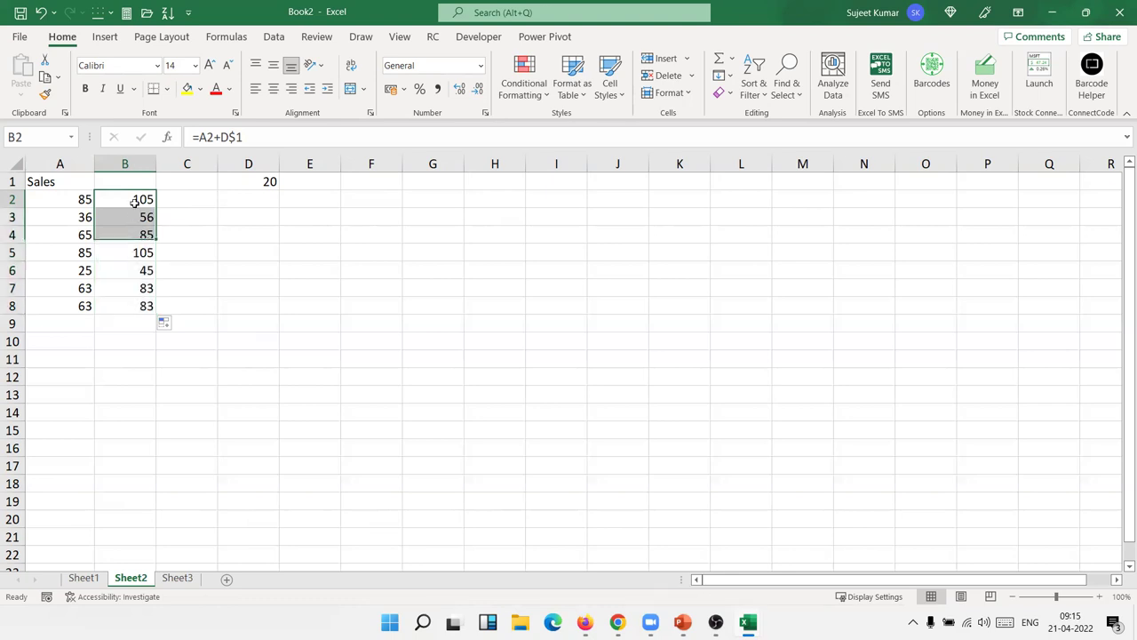
pyautogui.doubleClick(133, 217)
pyautogui.press('Escape')
pyautogui.doubleClick(127, 233)
pyautogui.press('Escape')
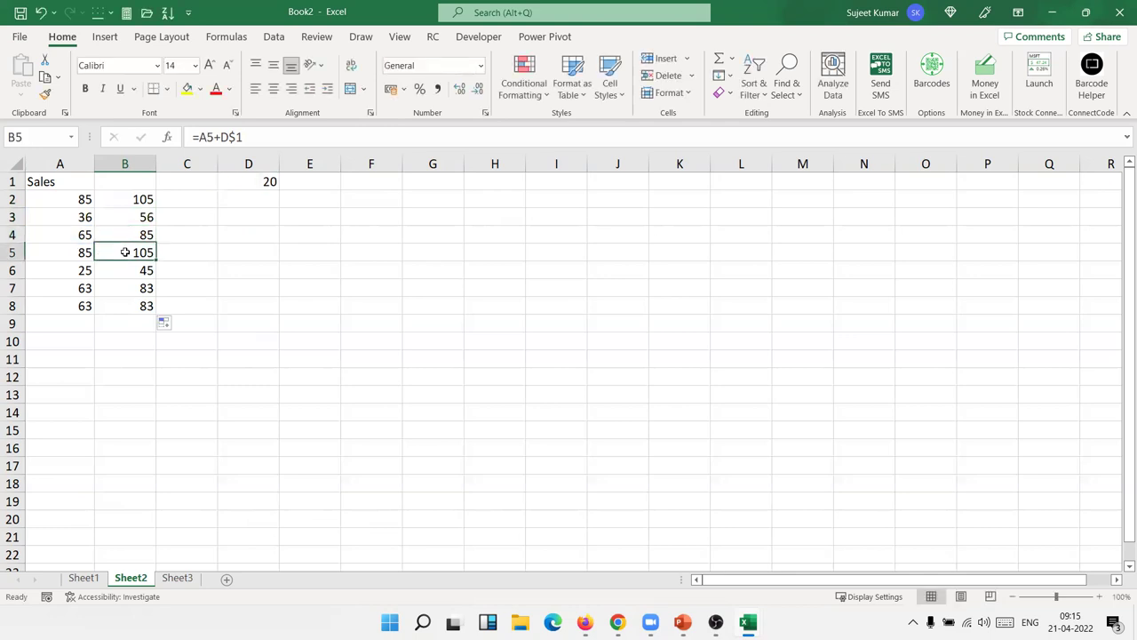
pyautogui.doubleClick(124, 252)
pyautogui.press('Escape')
pyautogui.doubleClick(129, 274)
pyautogui.press('Escape')
pyautogui.doubleClick(129, 287)
pyautogui.press('Escape')
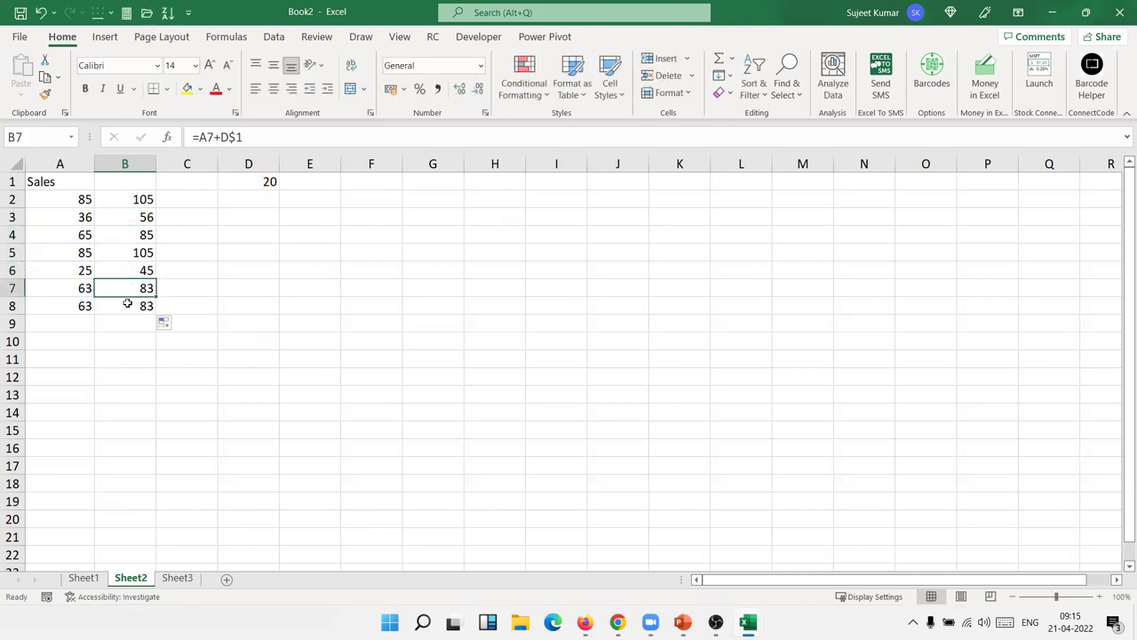
pyautogui.doubleClick(129, 305)
pyautogui.press('Escape')
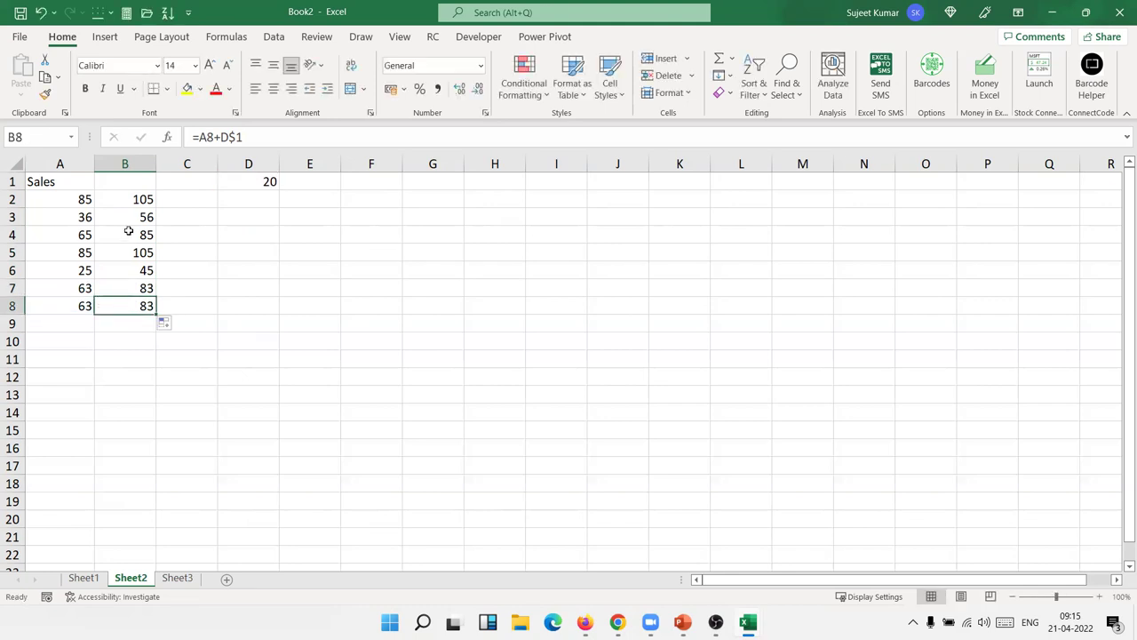
pyautogui.click(128, 201)
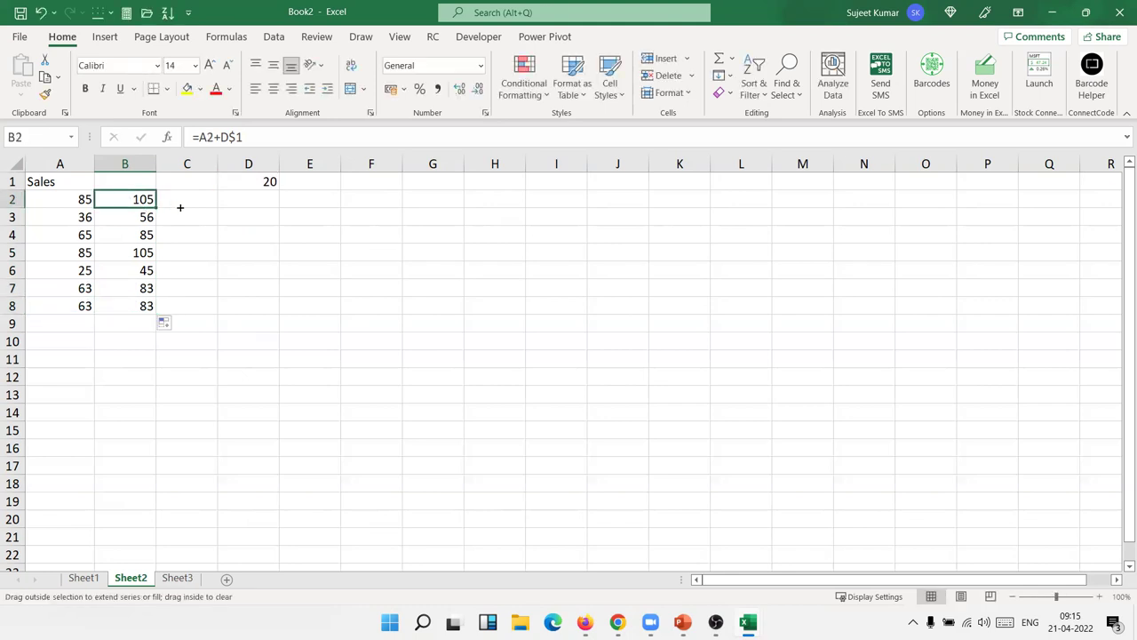
# - Test-copy B2's formula into C2, inspect its reference, then delete it
pyautogui.moveTo(190, 208); pyautogui.dragTo(194, 199)
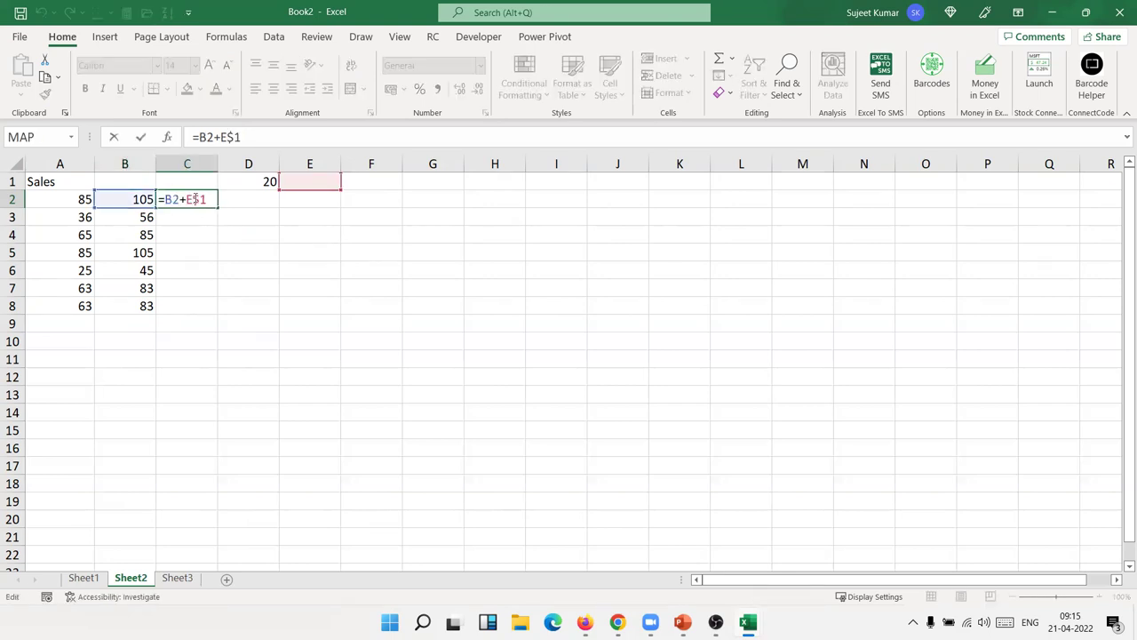
pyautogui.click(226, 137)
pyautogui.moveTo(226, 136); pyautogui.dragTo(242, 137)
pyautogui.press('Return')
pyautogui.press('Up')
pyautogui.press('Delete')
pyautogui.press('Left')
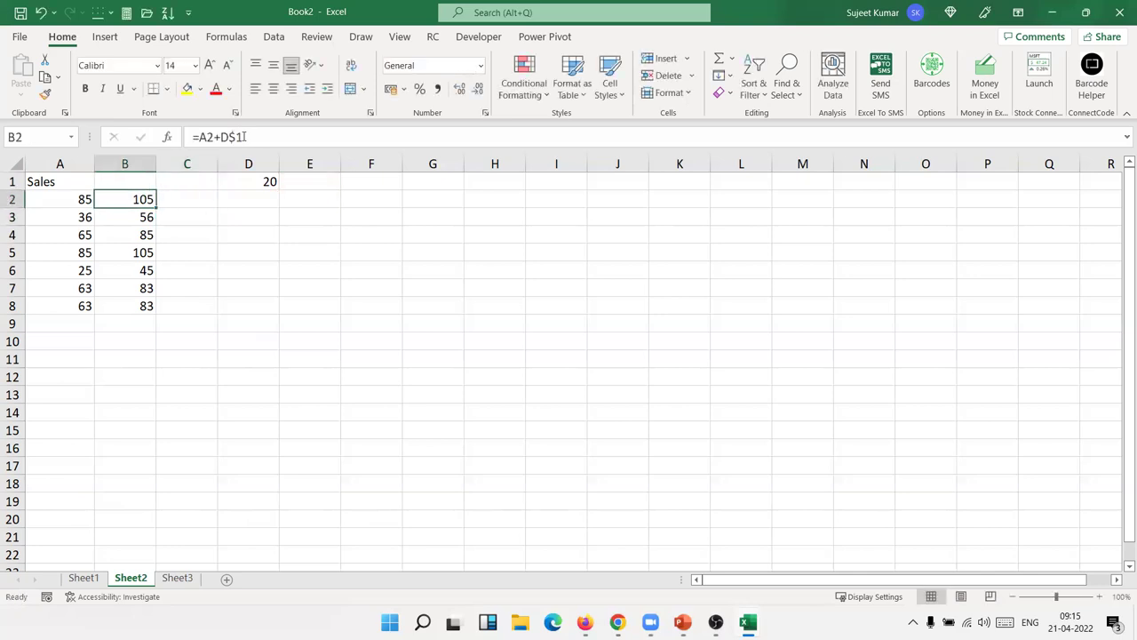
# - Change B2's formula to =A2+$D$1 and fill it down to B8
pyautogui.click(220, 137)
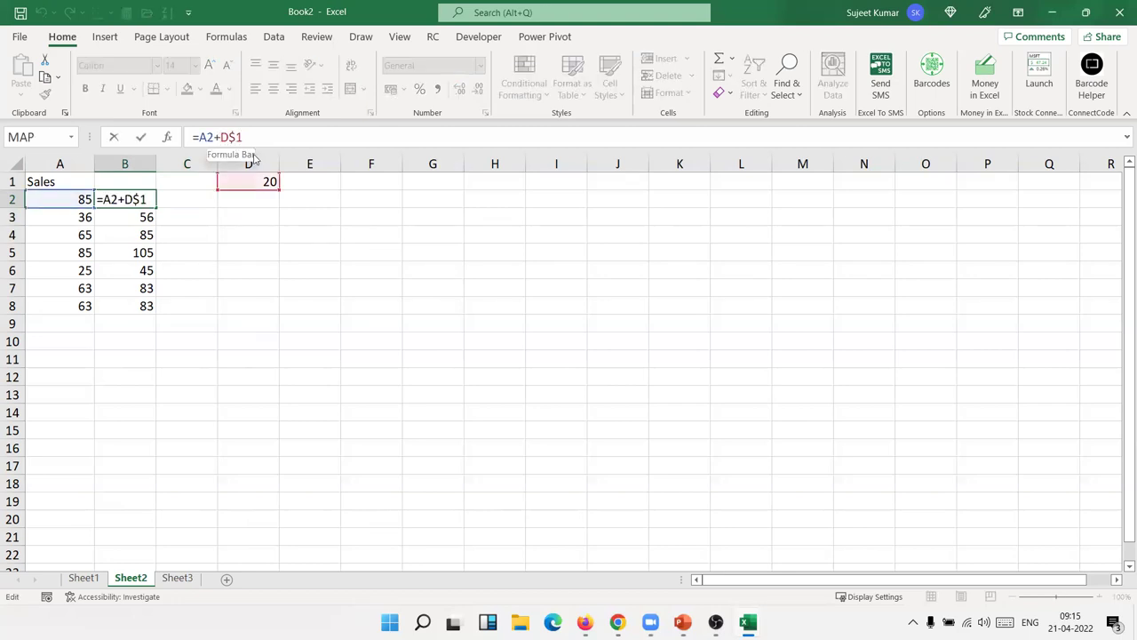
pyautogui.write('$')
pyautogui.hotkey('ctrl', 'Return')
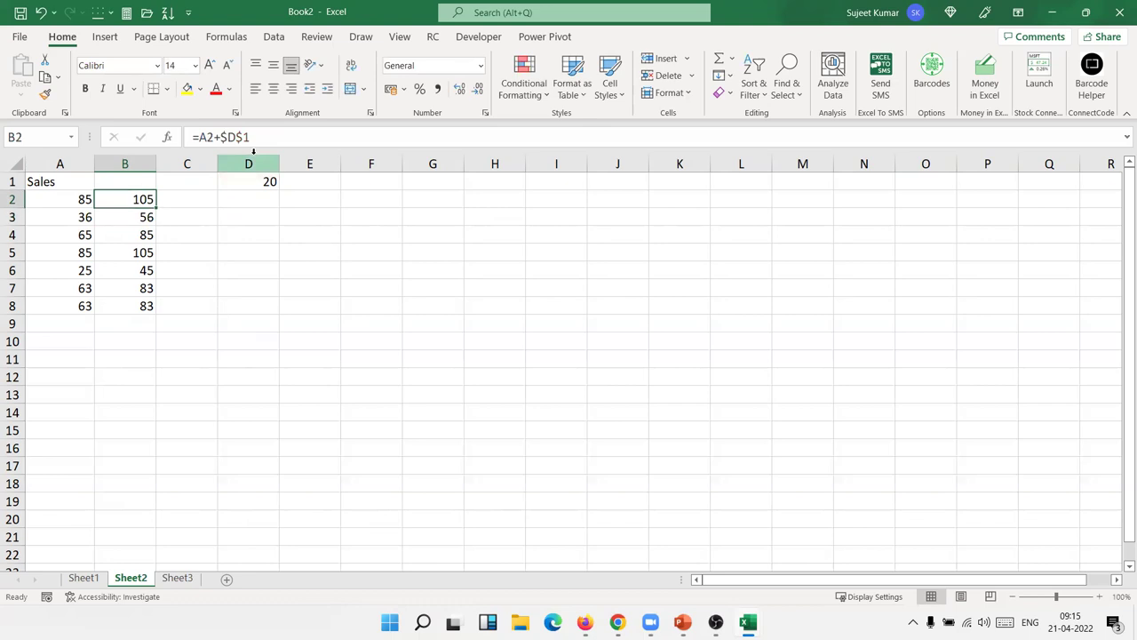
pyautogui.doubleClick(156, 205)
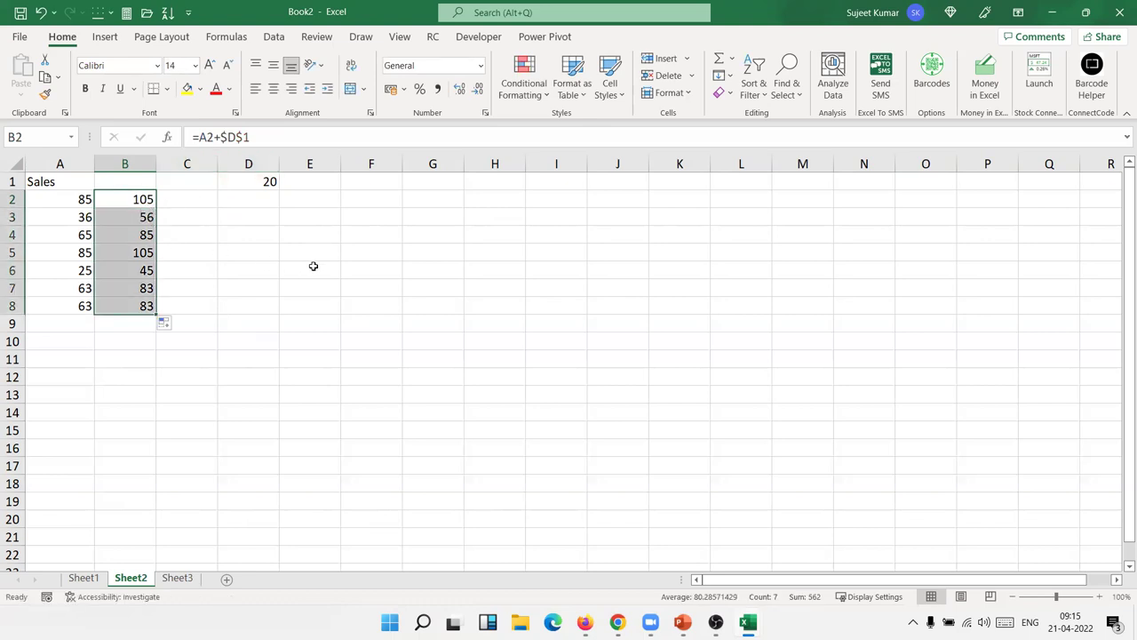